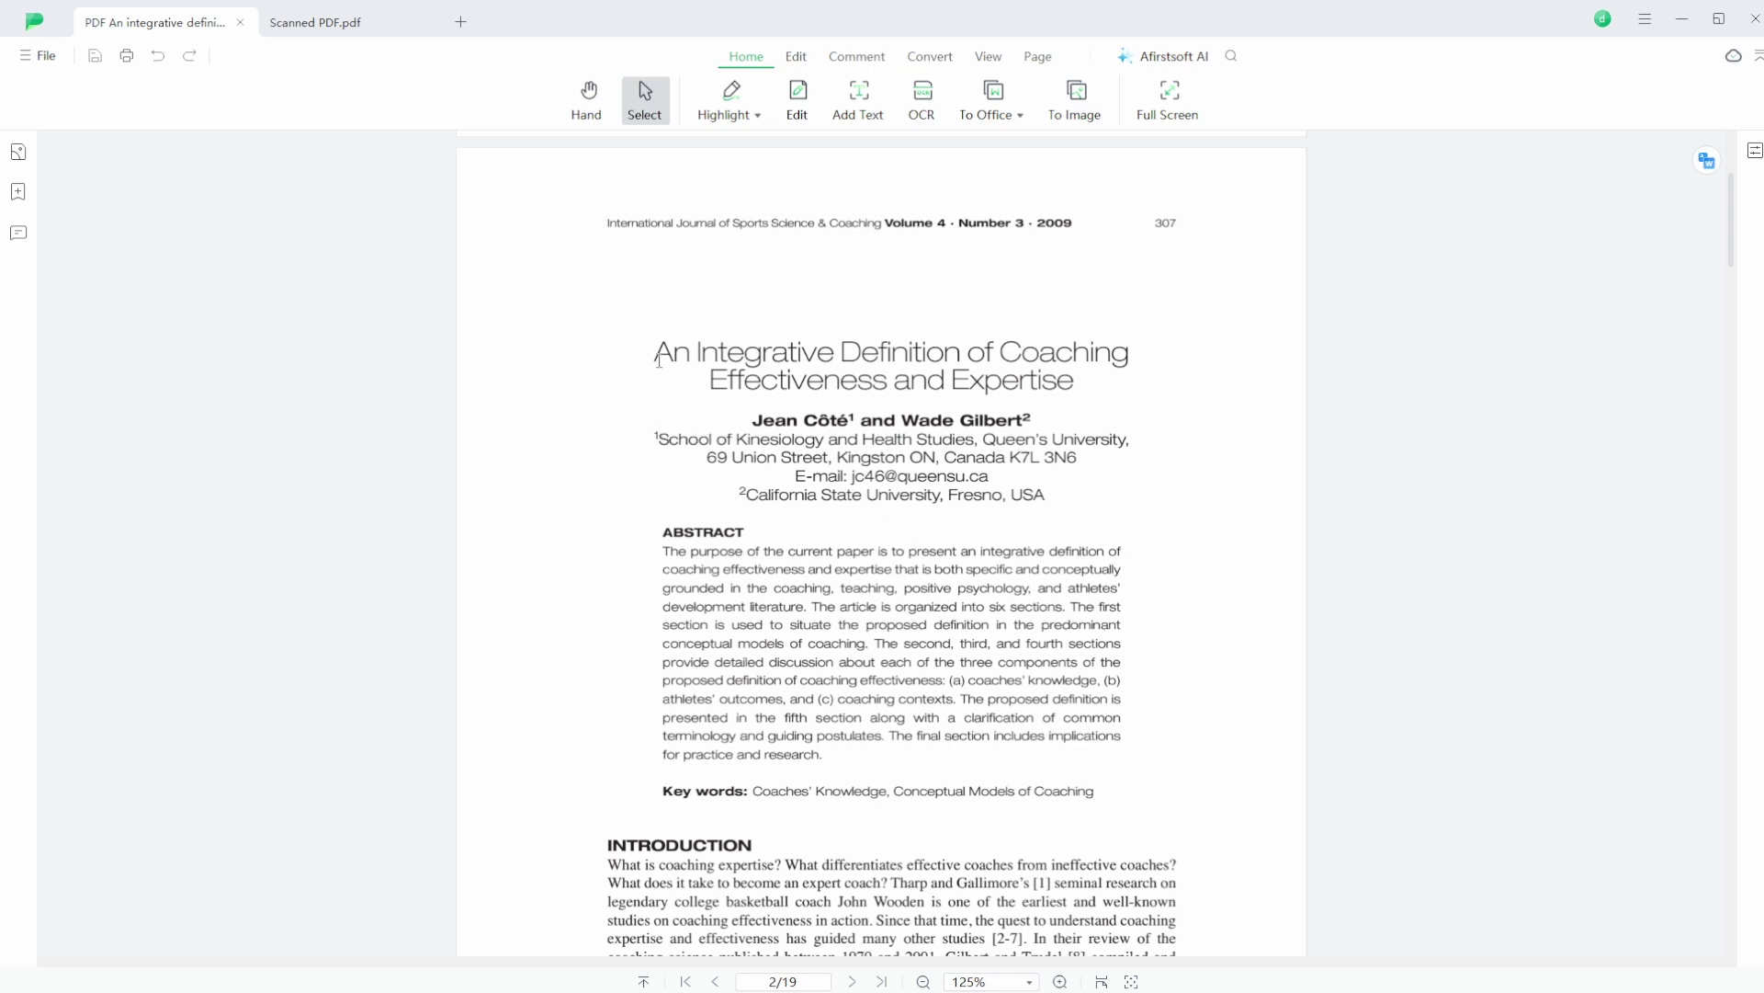
Step: Select and clear the two-line title, then scroll down past page 3 and back to its highlights
{"action": "left_click_drag", "start_coordinate": [659, 361], "coordinate": [1107, 395]}
{"action": "left_click", "coordinate": [931, 430]}
{"action": "scroll", "coordinate": [931, 430], "scroll_direction": "down", "scroll_amount": 15}
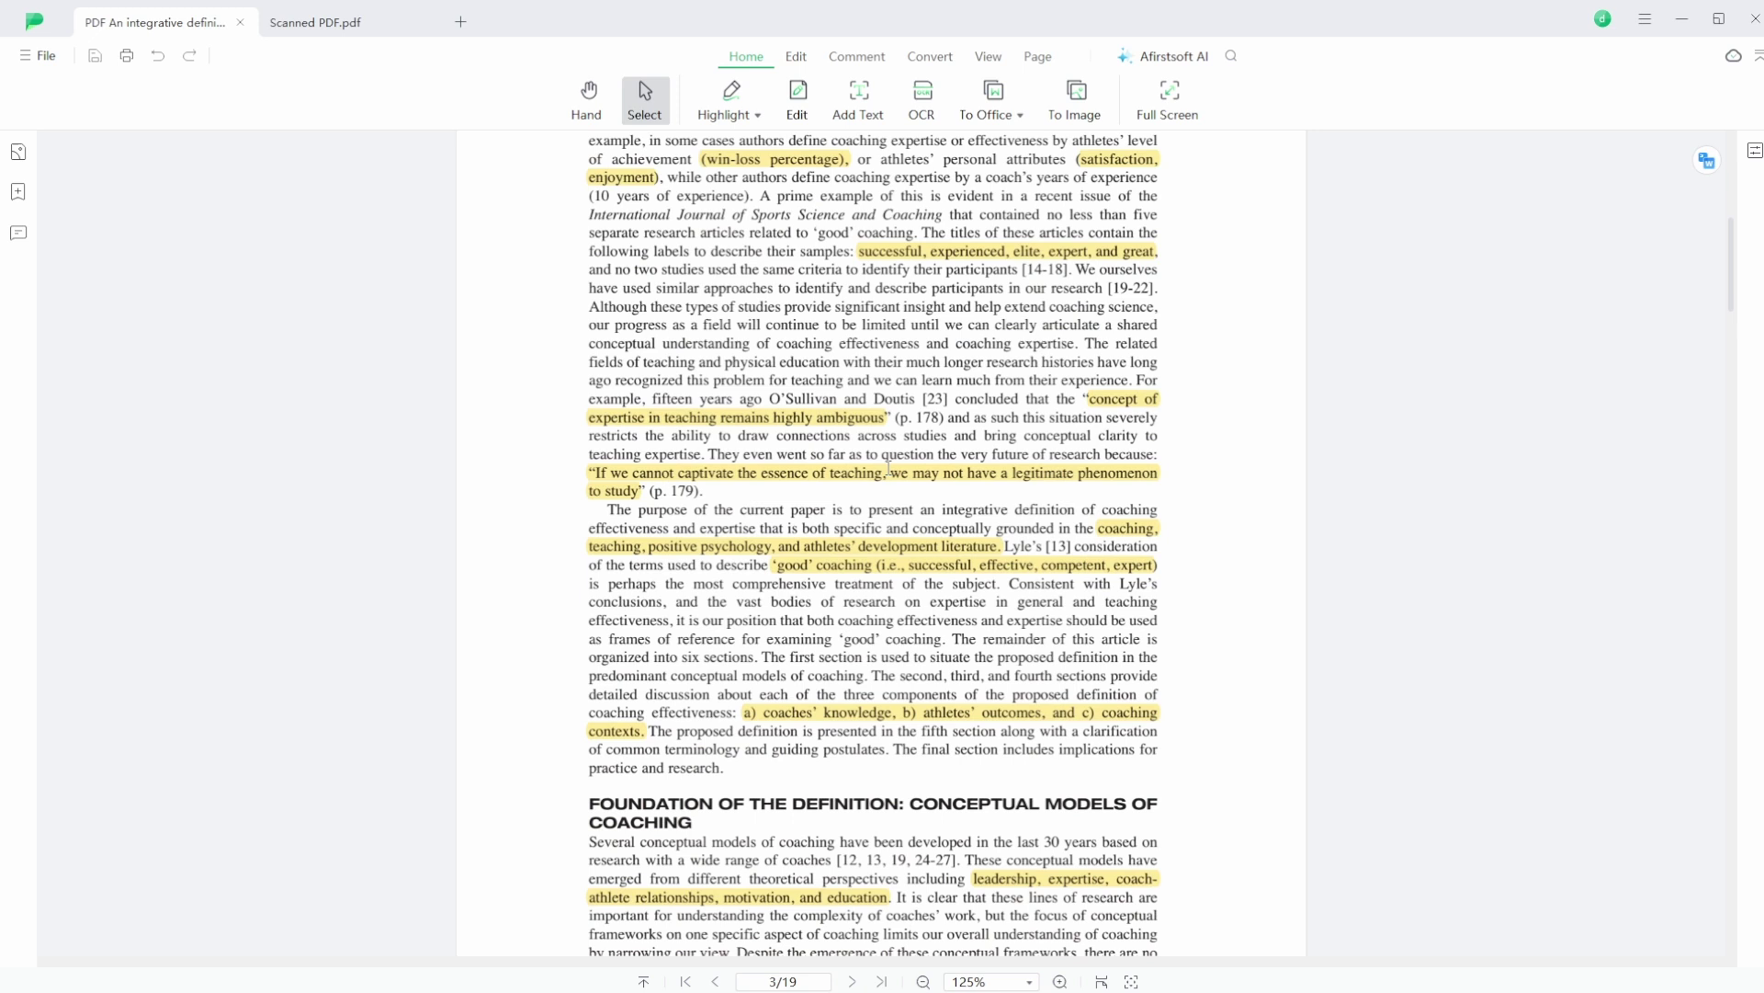
{"action": "scroll", "coordinate": [888, 466], "scroll_direction": "down", "scroll_amount": 3}
{"action": "scroll", "coordinate": [941, 357], "scroll_direction": "down", "scroll_amount": 3}
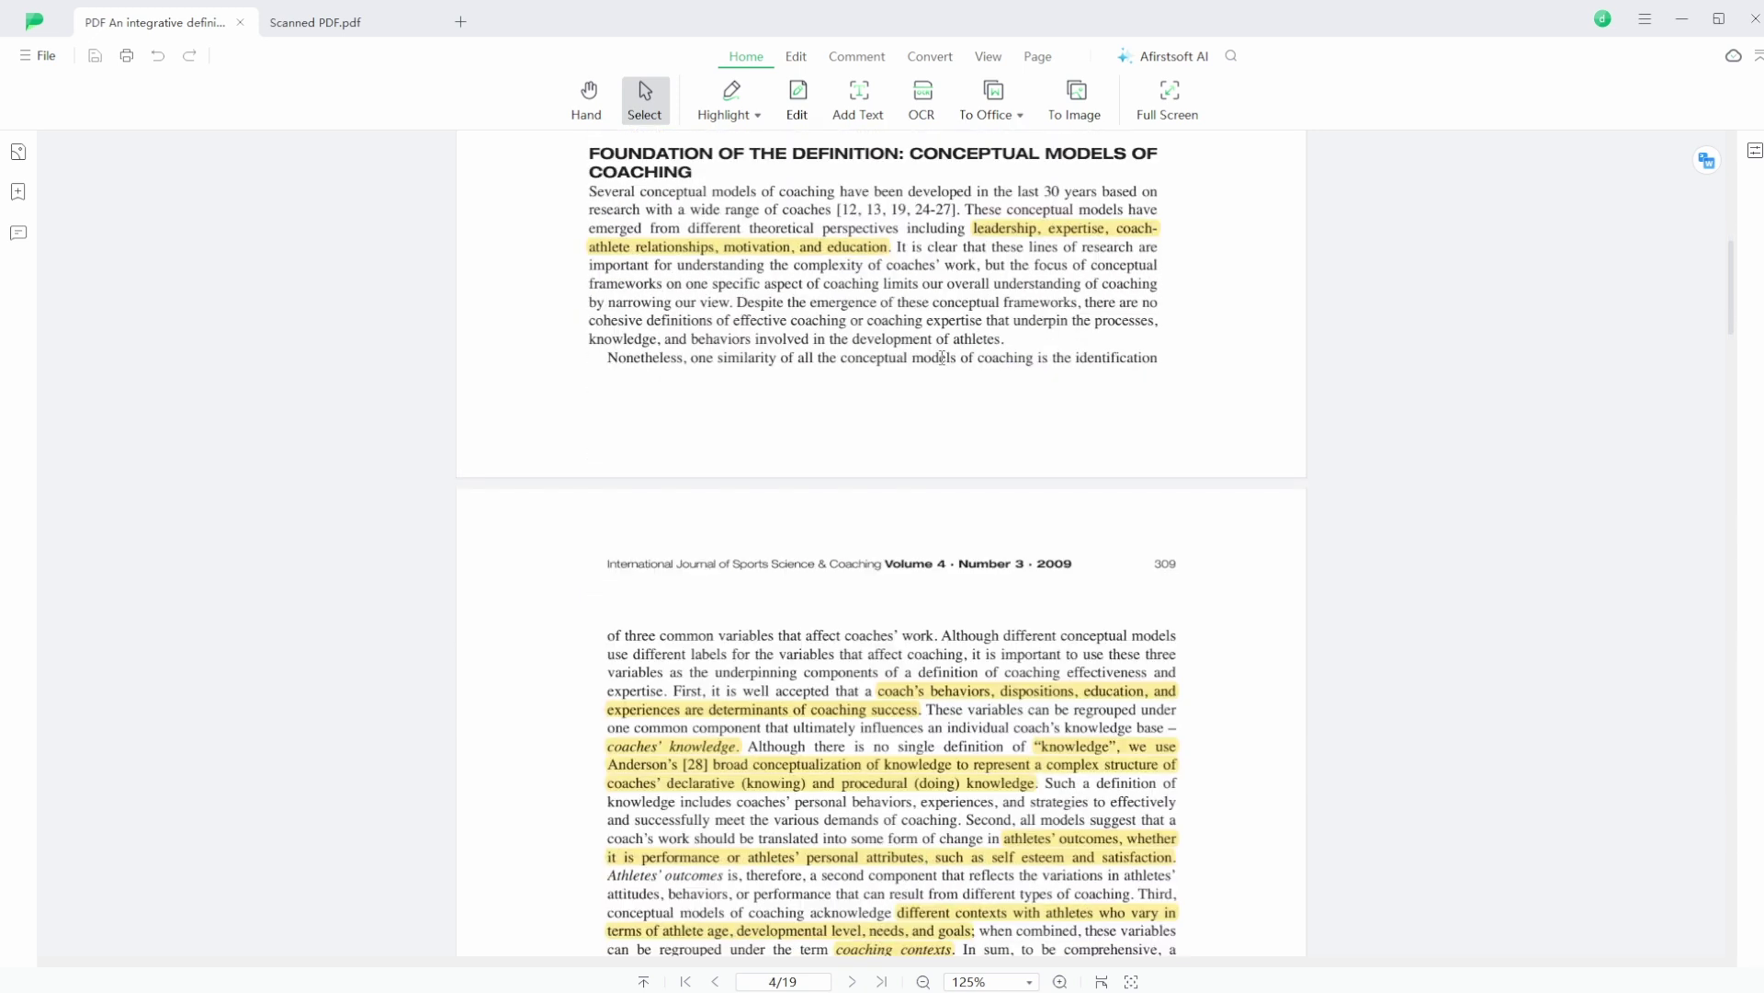
{"action": "scroll", "coordinate": [942, 357], "scroll_direction": "up", "scroll_amount": 3}
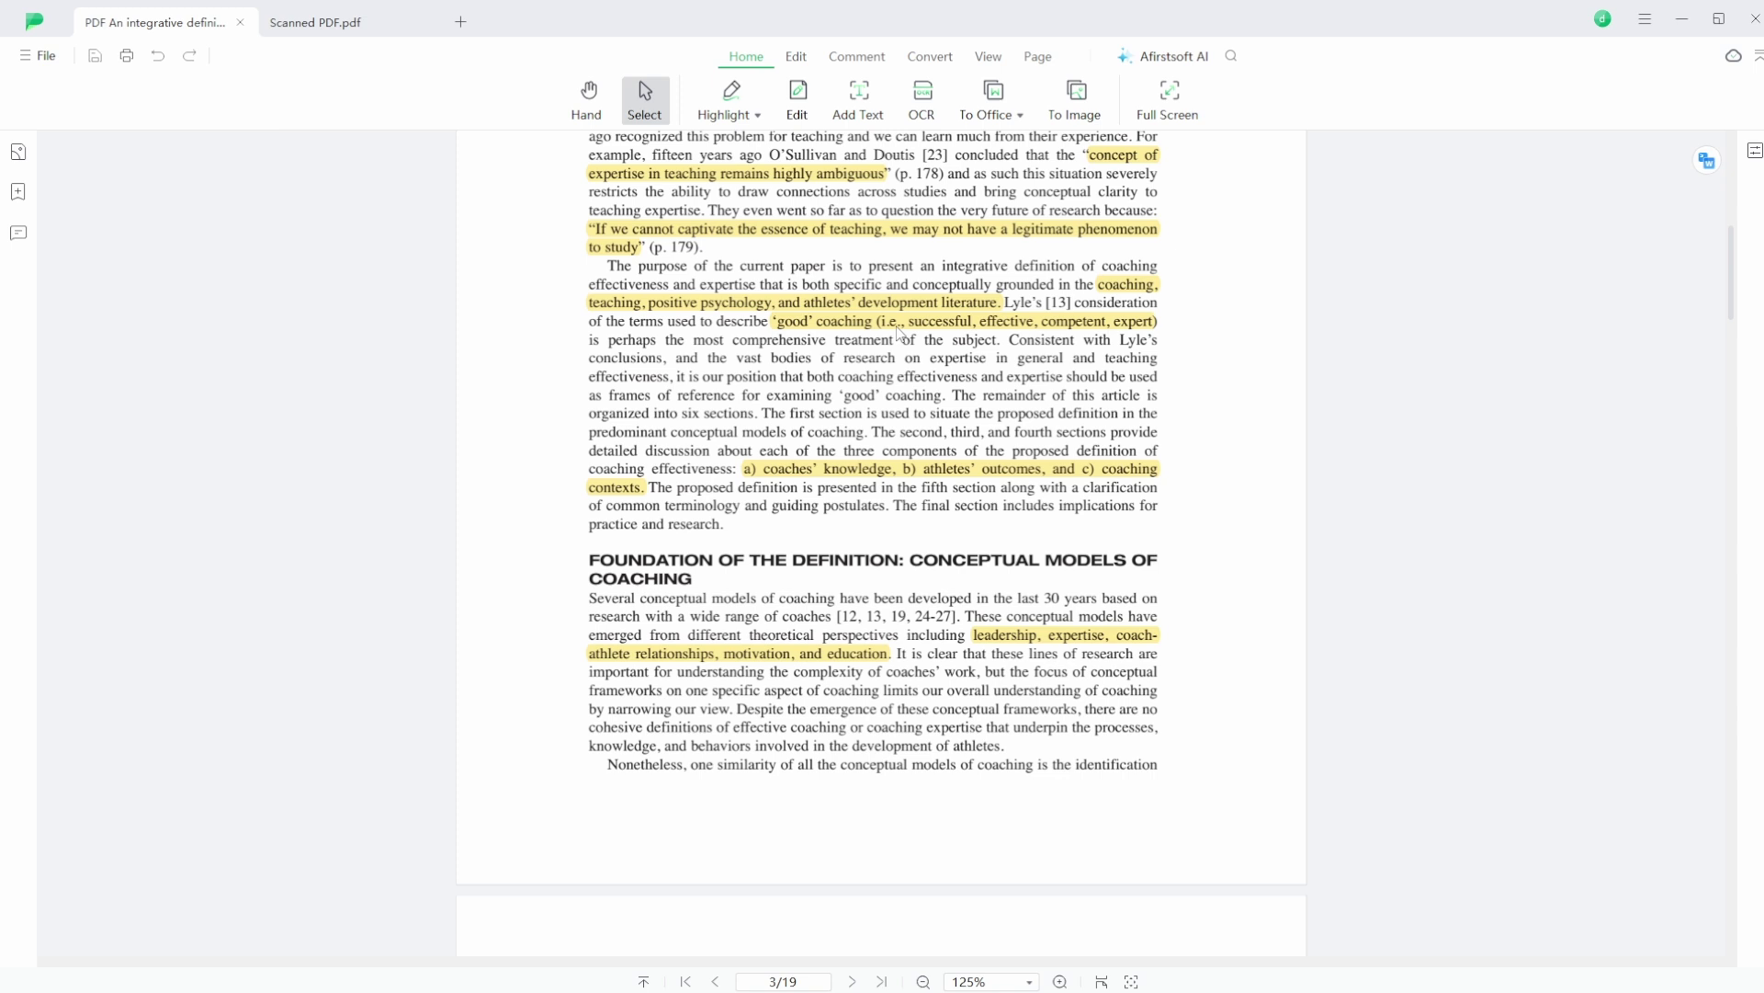
Step: Check the colour options of the existing 'good coaching' highlight, leaving it yellow
{"action": "left_click", "coordinate": [875, 326]}
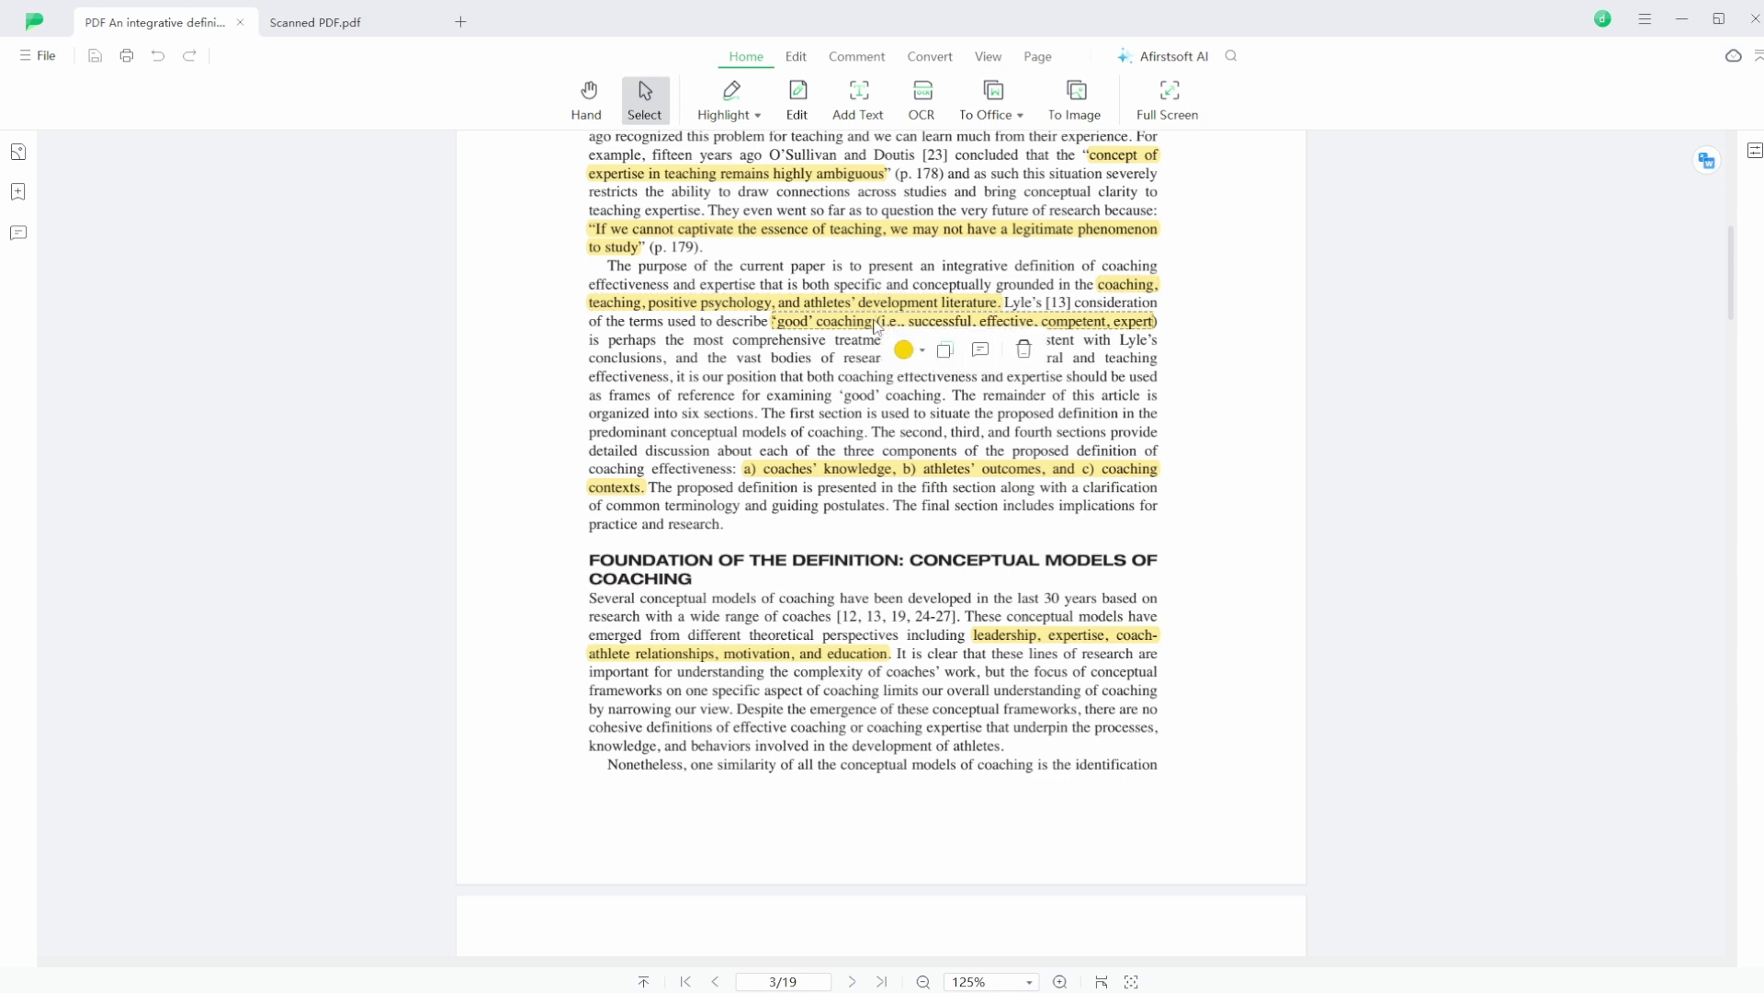
{"action": "left_click", "coordinate": [921, 350]}
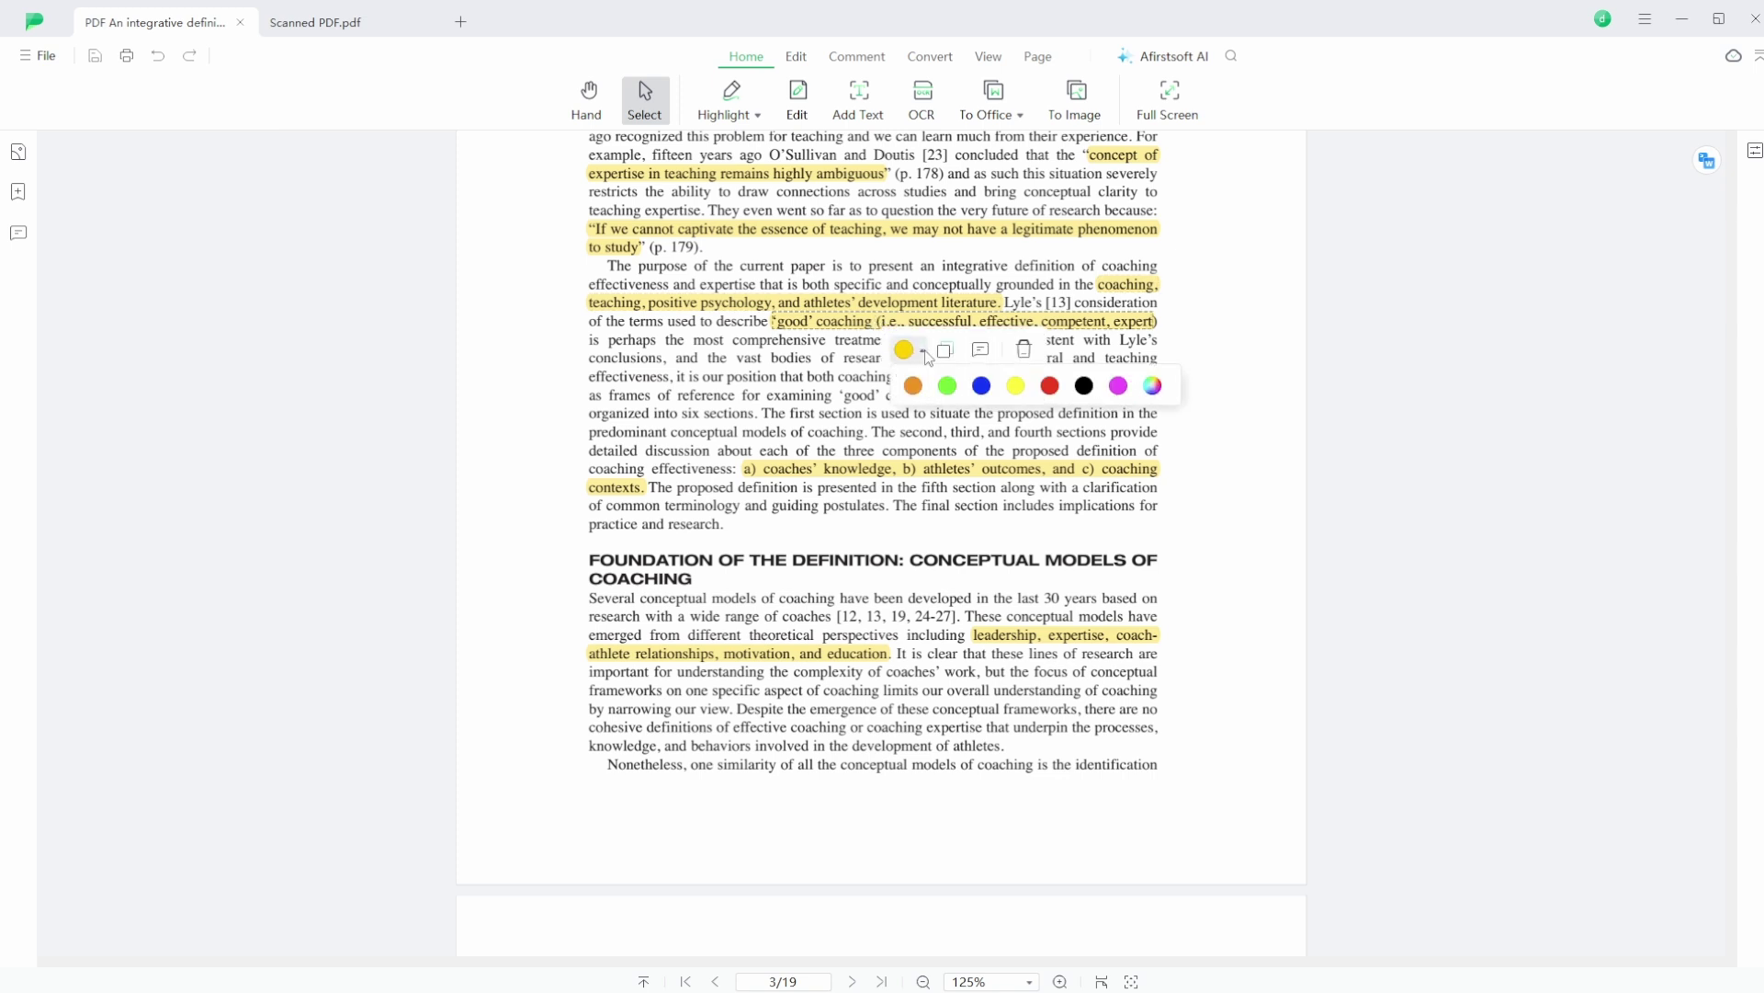
{"action": "left_click", "coordinate": [853, 366]}
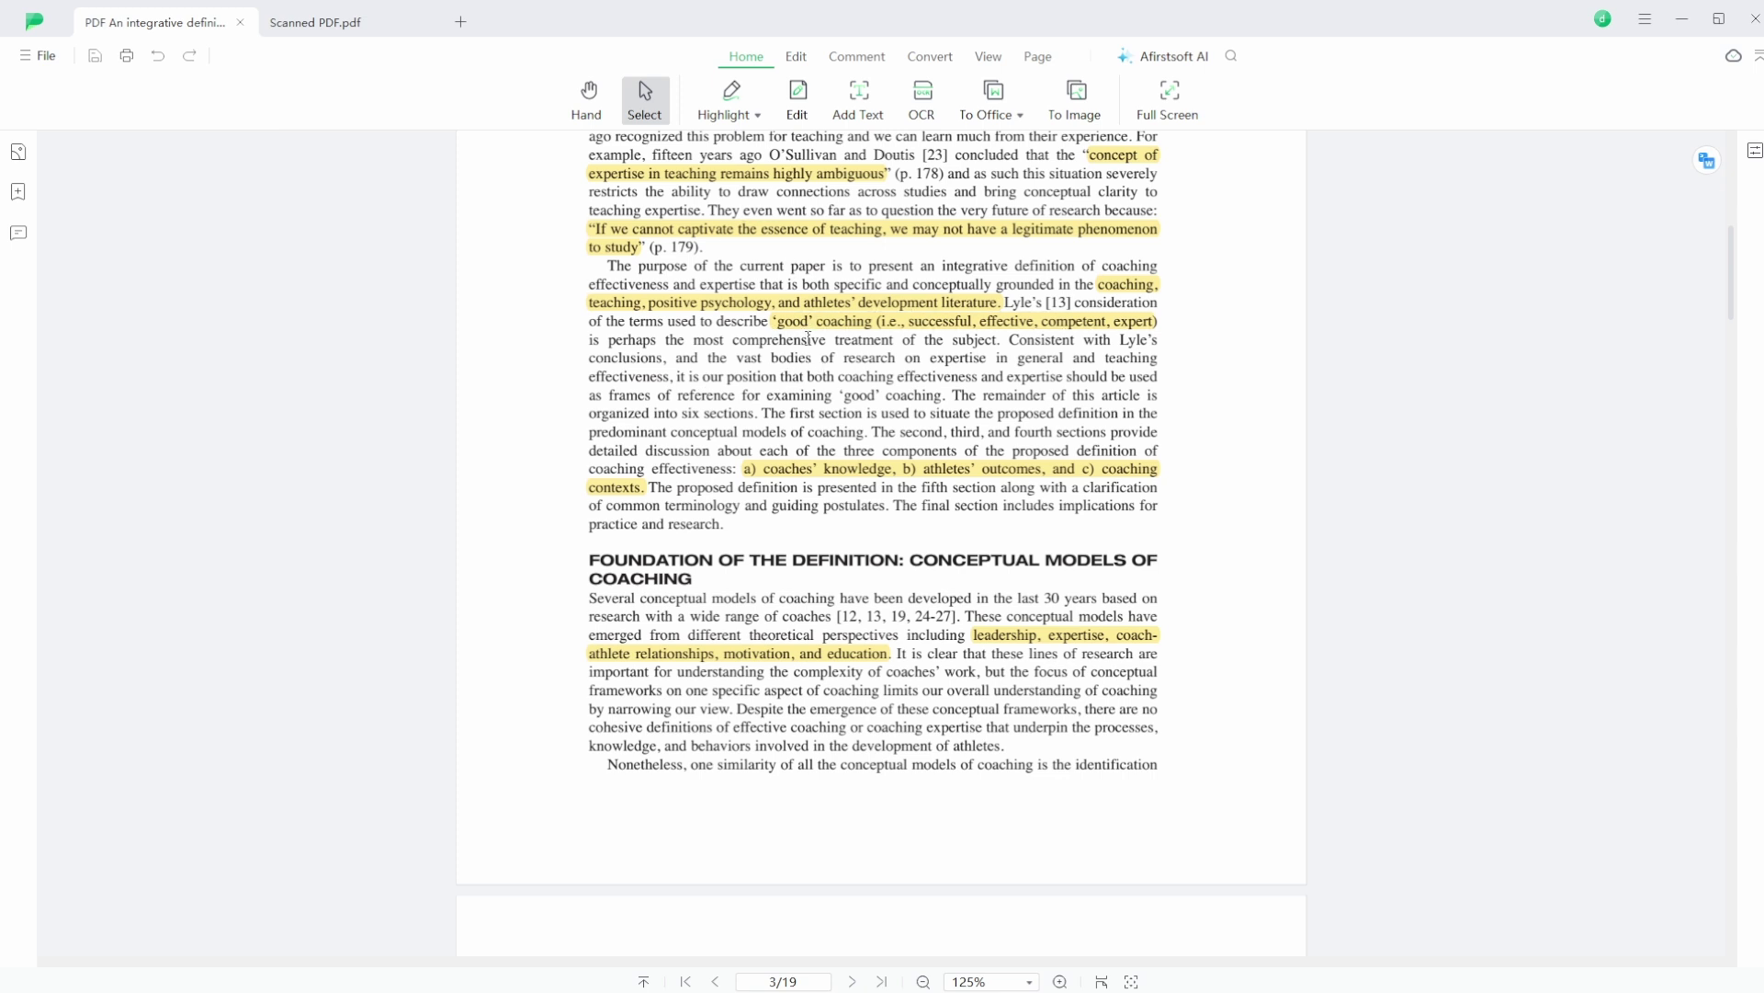
Step: Highlight 'the vast bodies' phrase and the two-line frames-of-reference clause on page 3 in yellow
{"action": "left_click", "coordinate": [734, 102]}
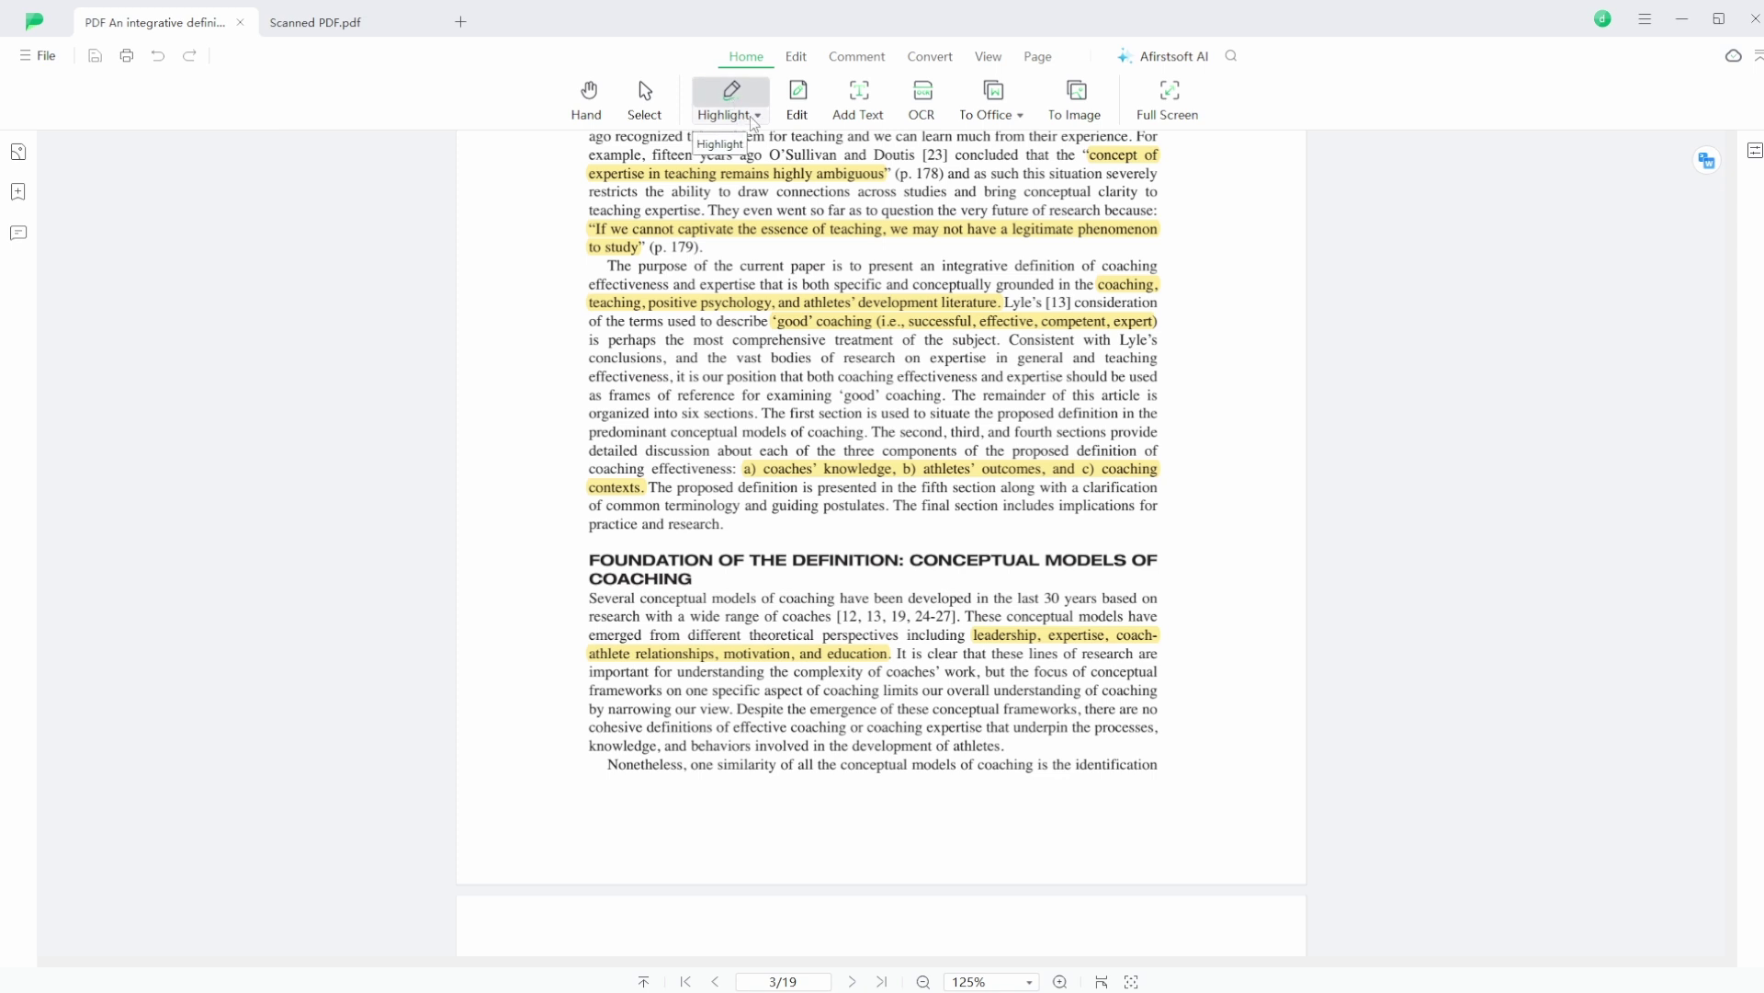
{"action": "left_click_drag", "start_coordinate": [604, 358], "coordinate": [815, 359]}
{"action": "left_click_drag", "start_coordinate": [710, 377], "coordinate": [805, 396]}
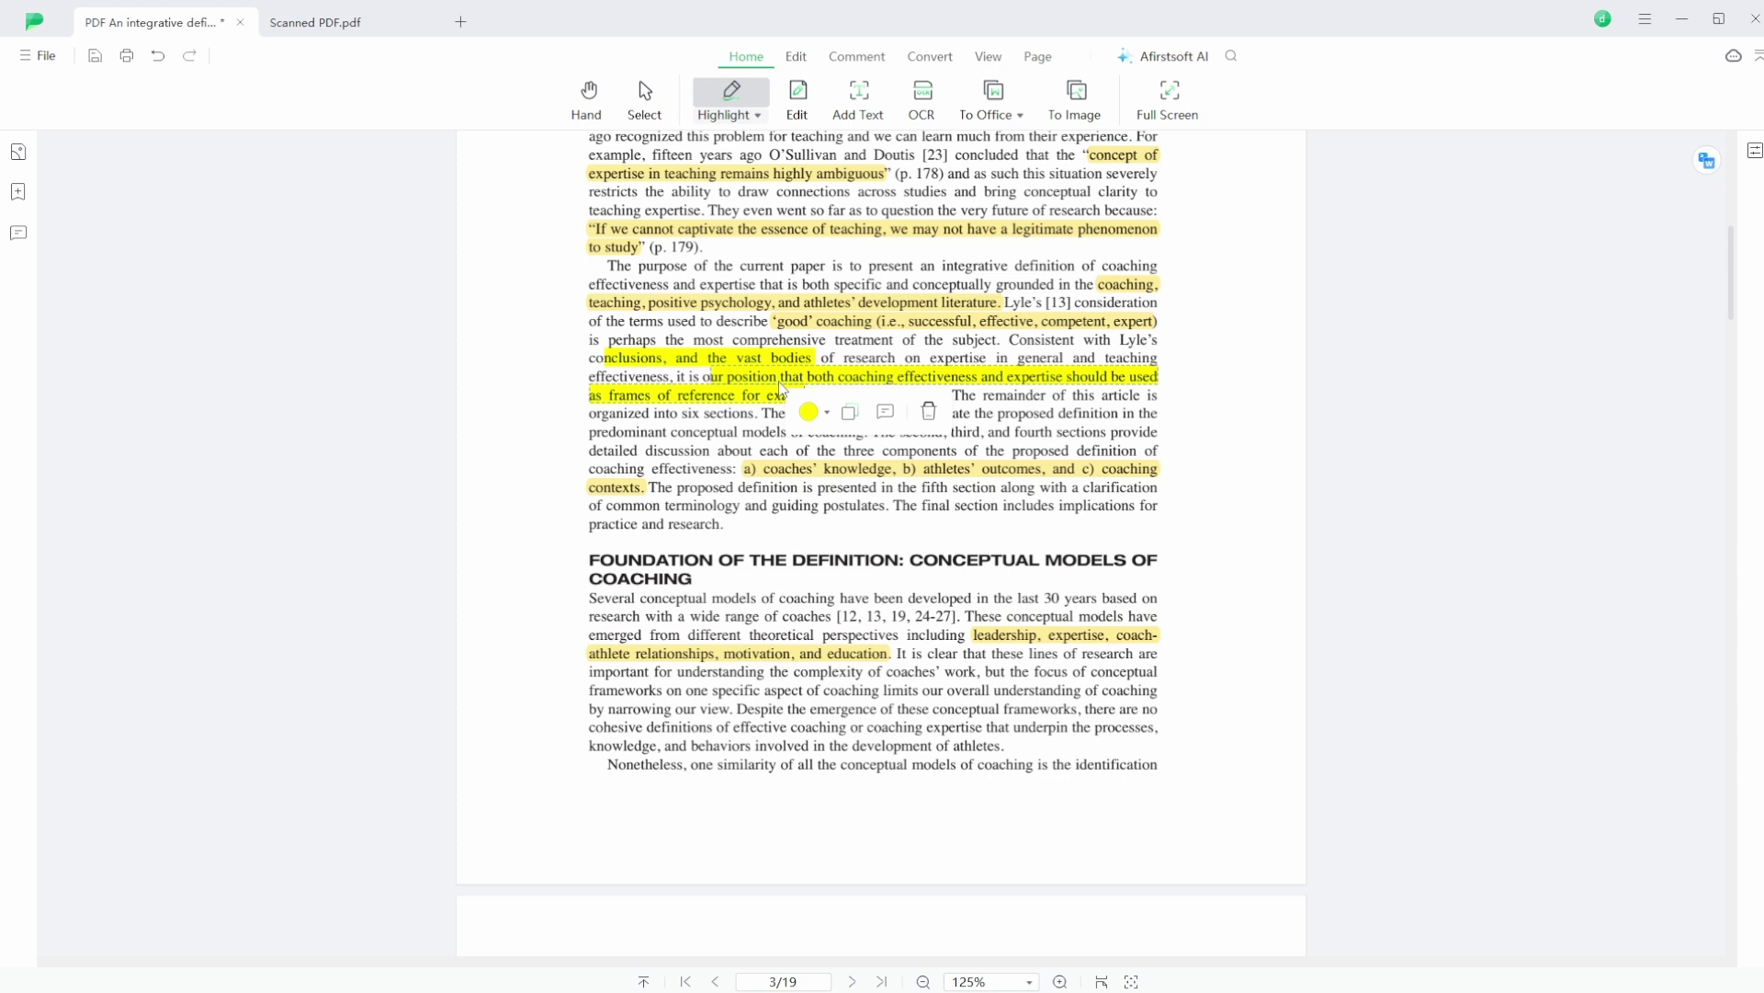
{"action": "left_click", "coordinate": [824, 325]}
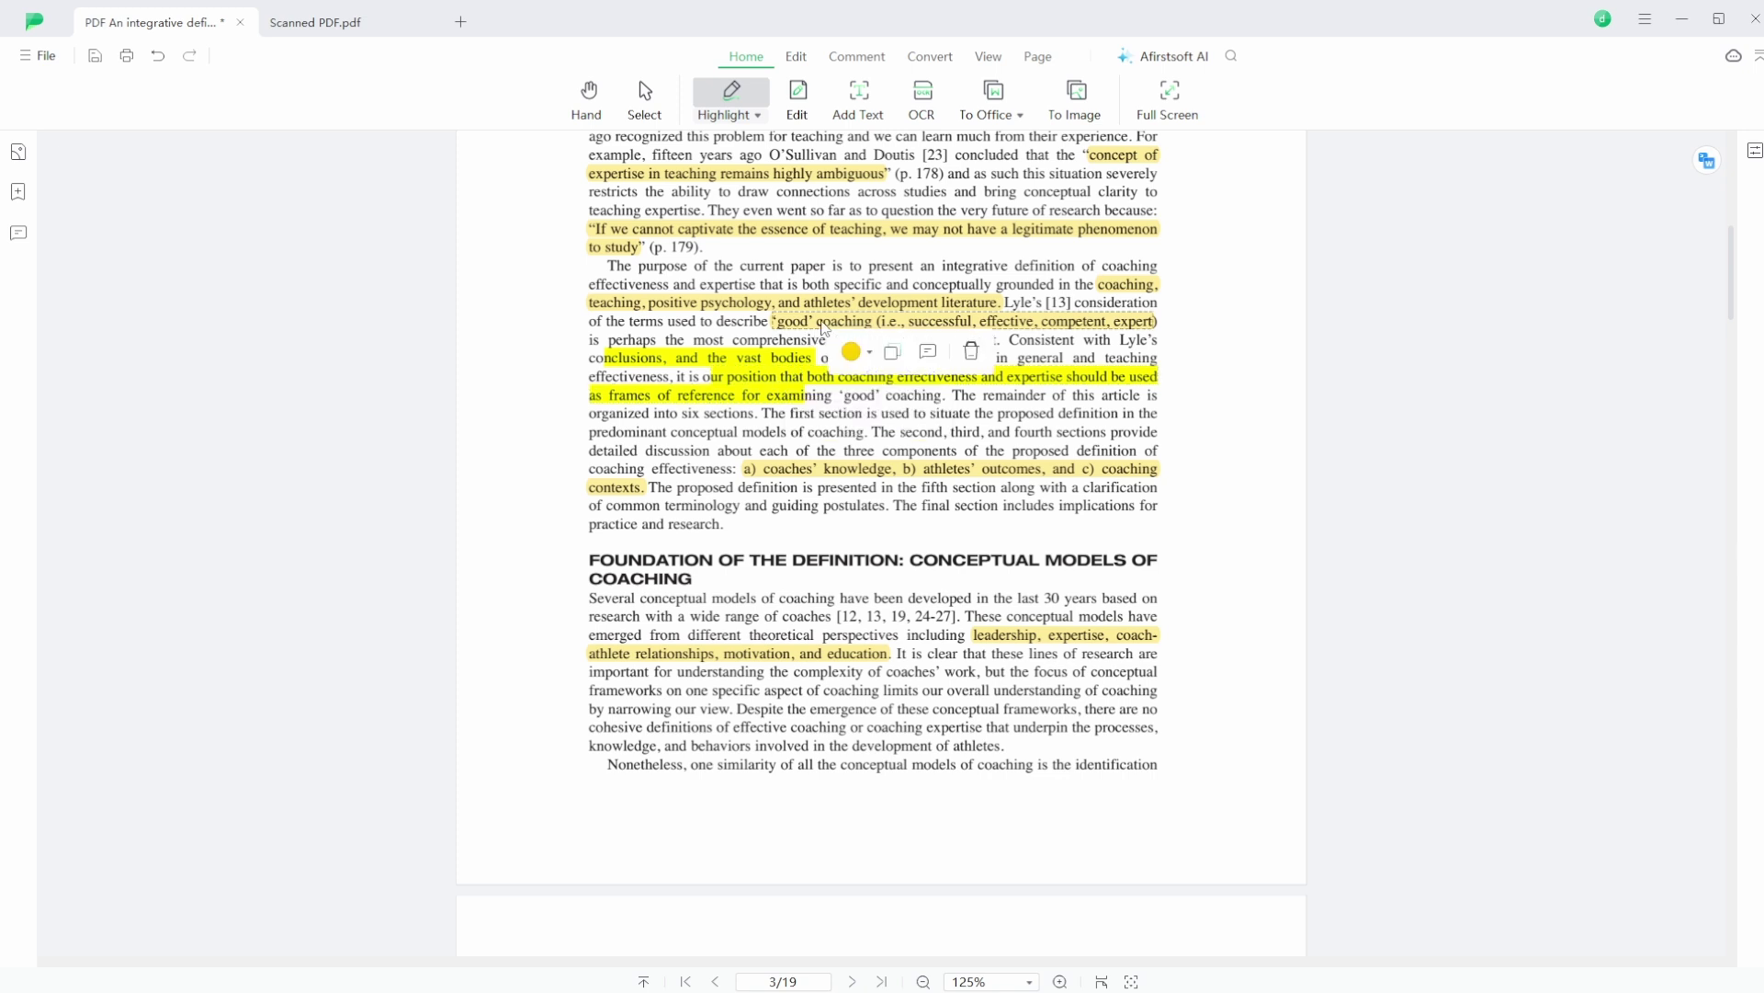
Step: Expand Page3 in the Comments list and jump through its highlights, including 'vast bodies' and 'good coaching'
{"action": "left_click", "coordinate": [18, 235]}
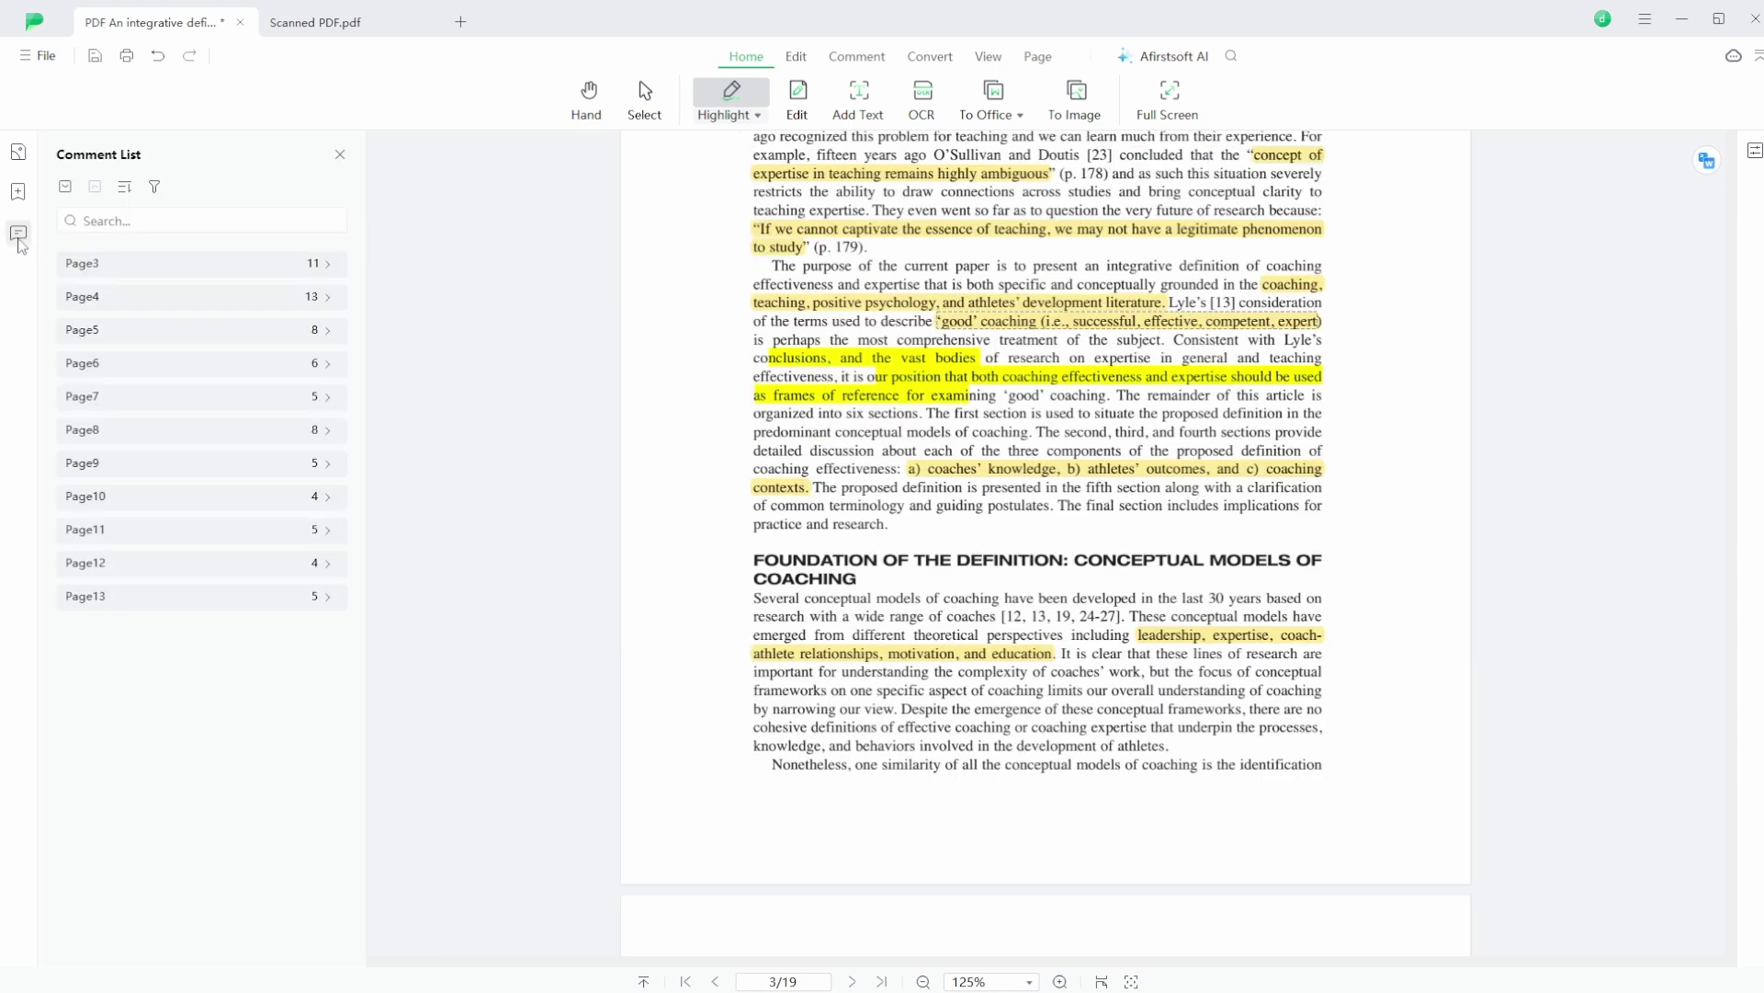
{"action": "left_click", "coordinate": [188, 264]}
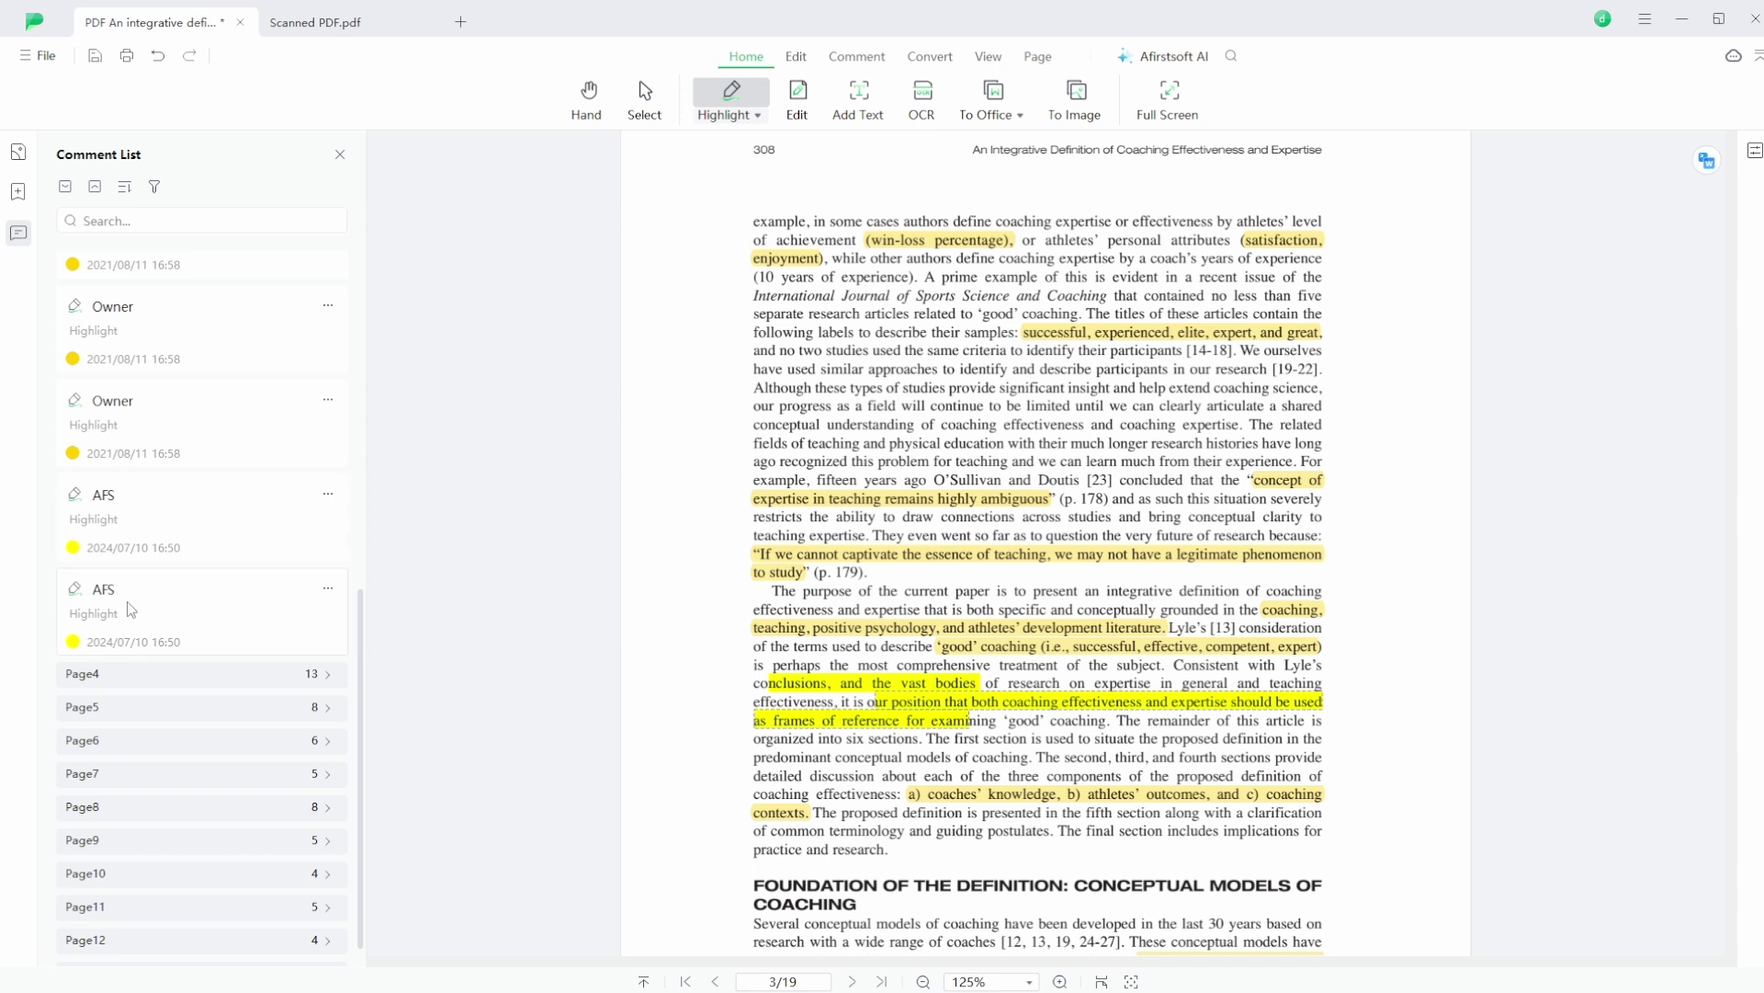
{"action": "scroll", "coordinate": [154, 426], "scroll_direction": "up", "scroll_amount": 4}
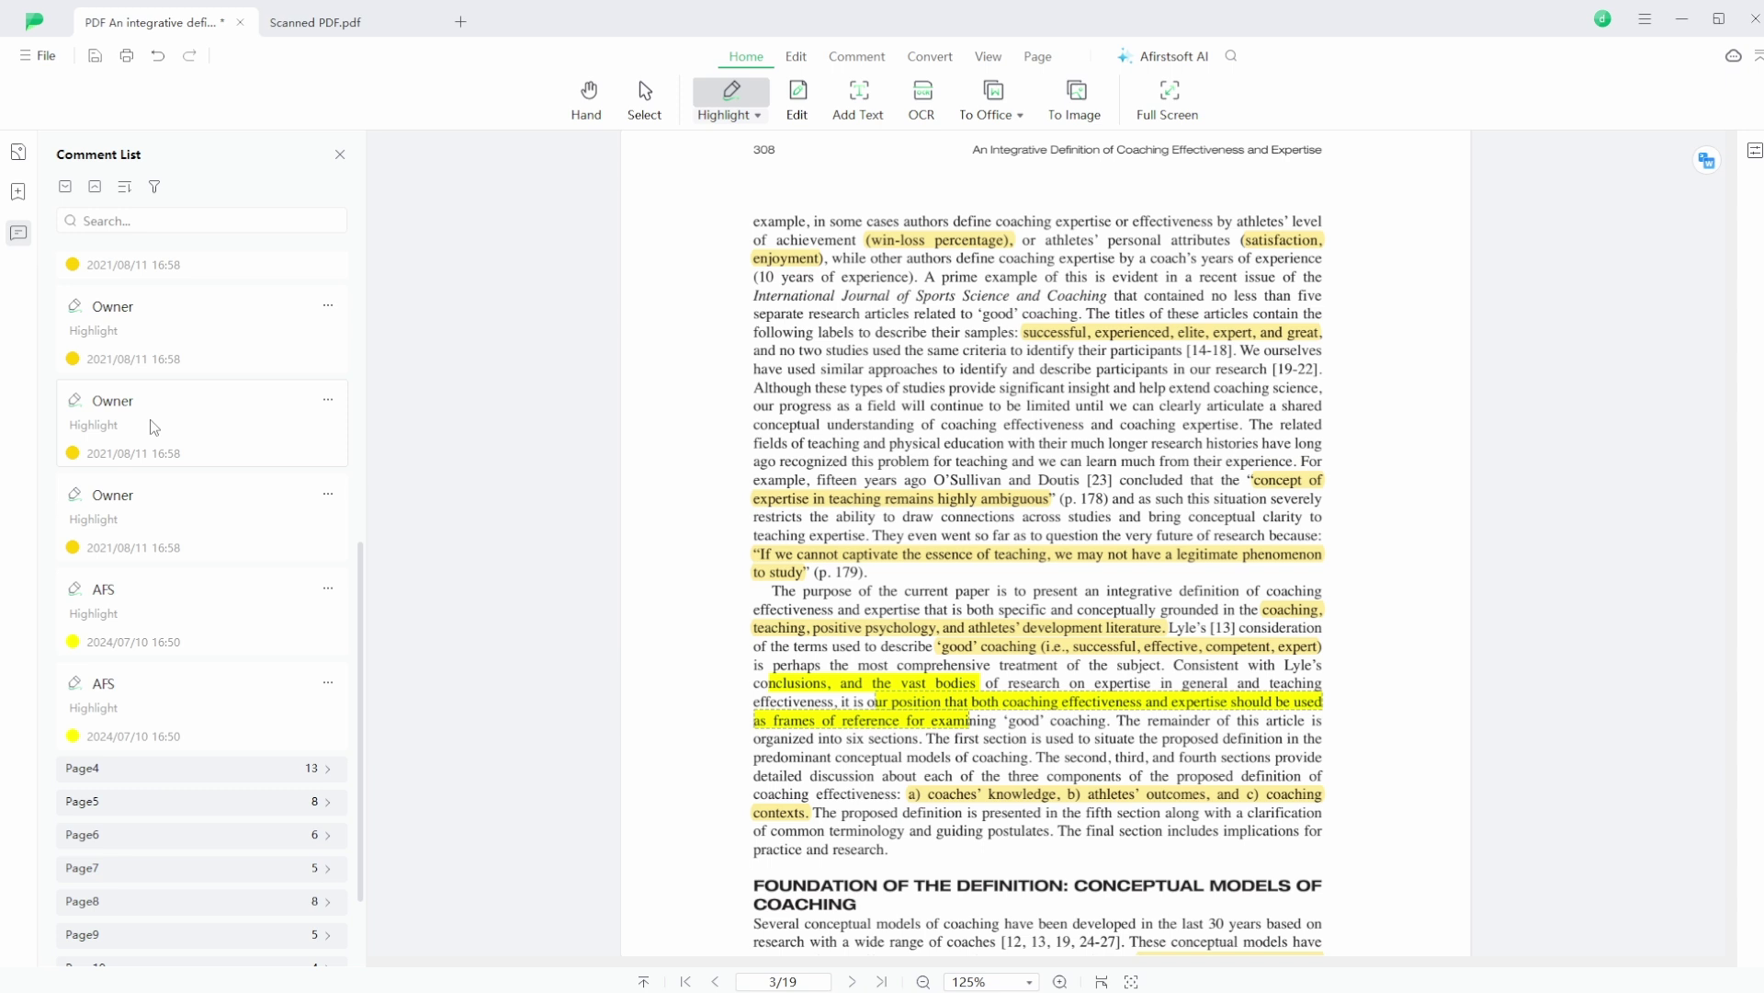
{"action": "scroll", "coordinate": [154, 426], "scroll_direction": "down", "scroll_amount": 2}
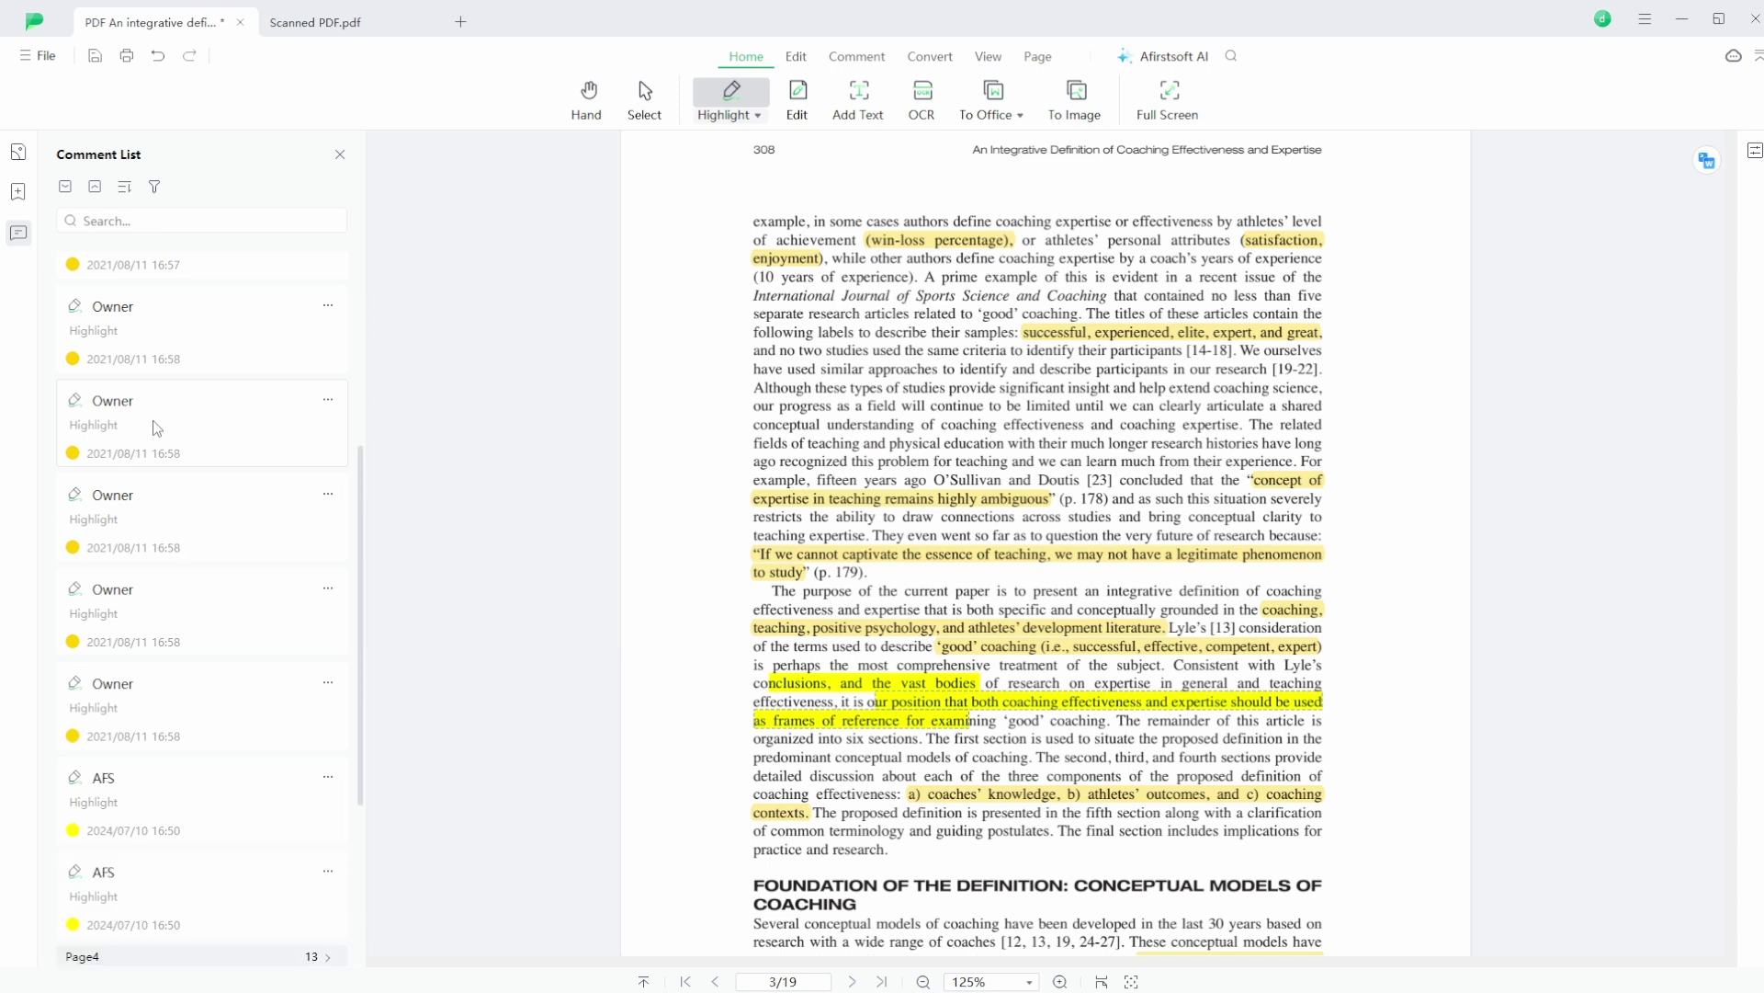
{"action": "left_click", "coordinate": [194, 509]}
{"action": "left_click", "coordinate": [199, 433]}
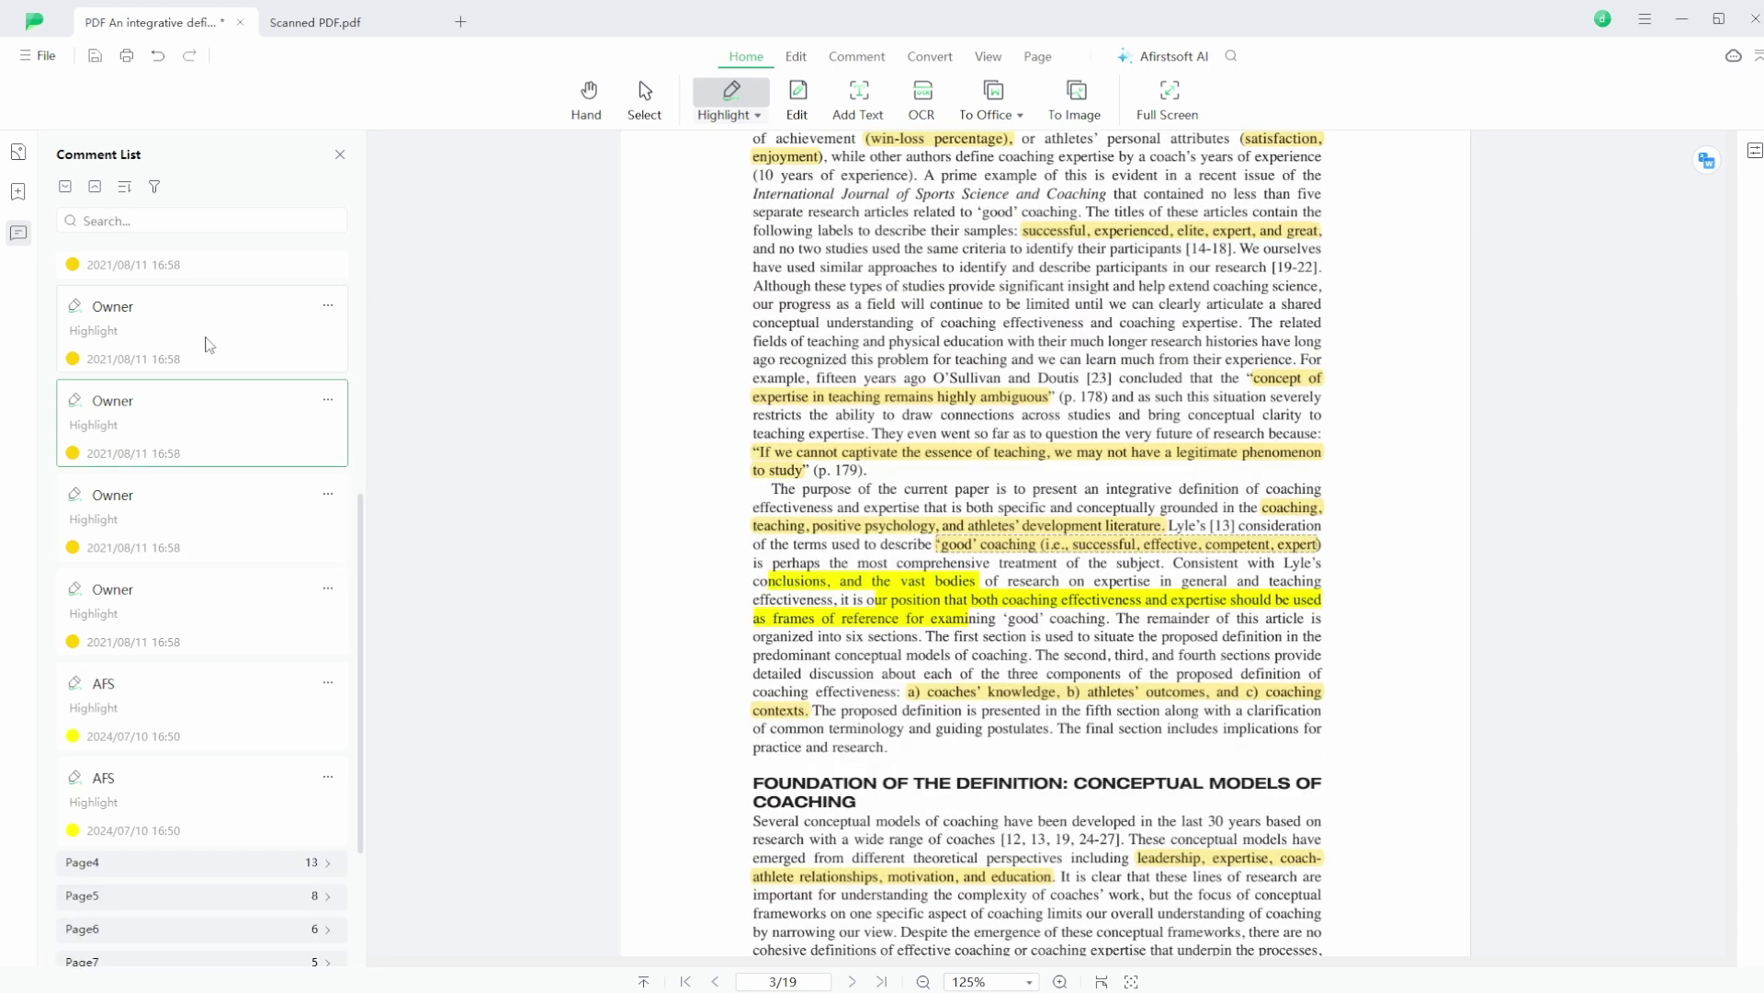
{"action": "left_click", "coordinate": [207, 339]}
{"action": "left_click", "coordinate": [200, 701]}
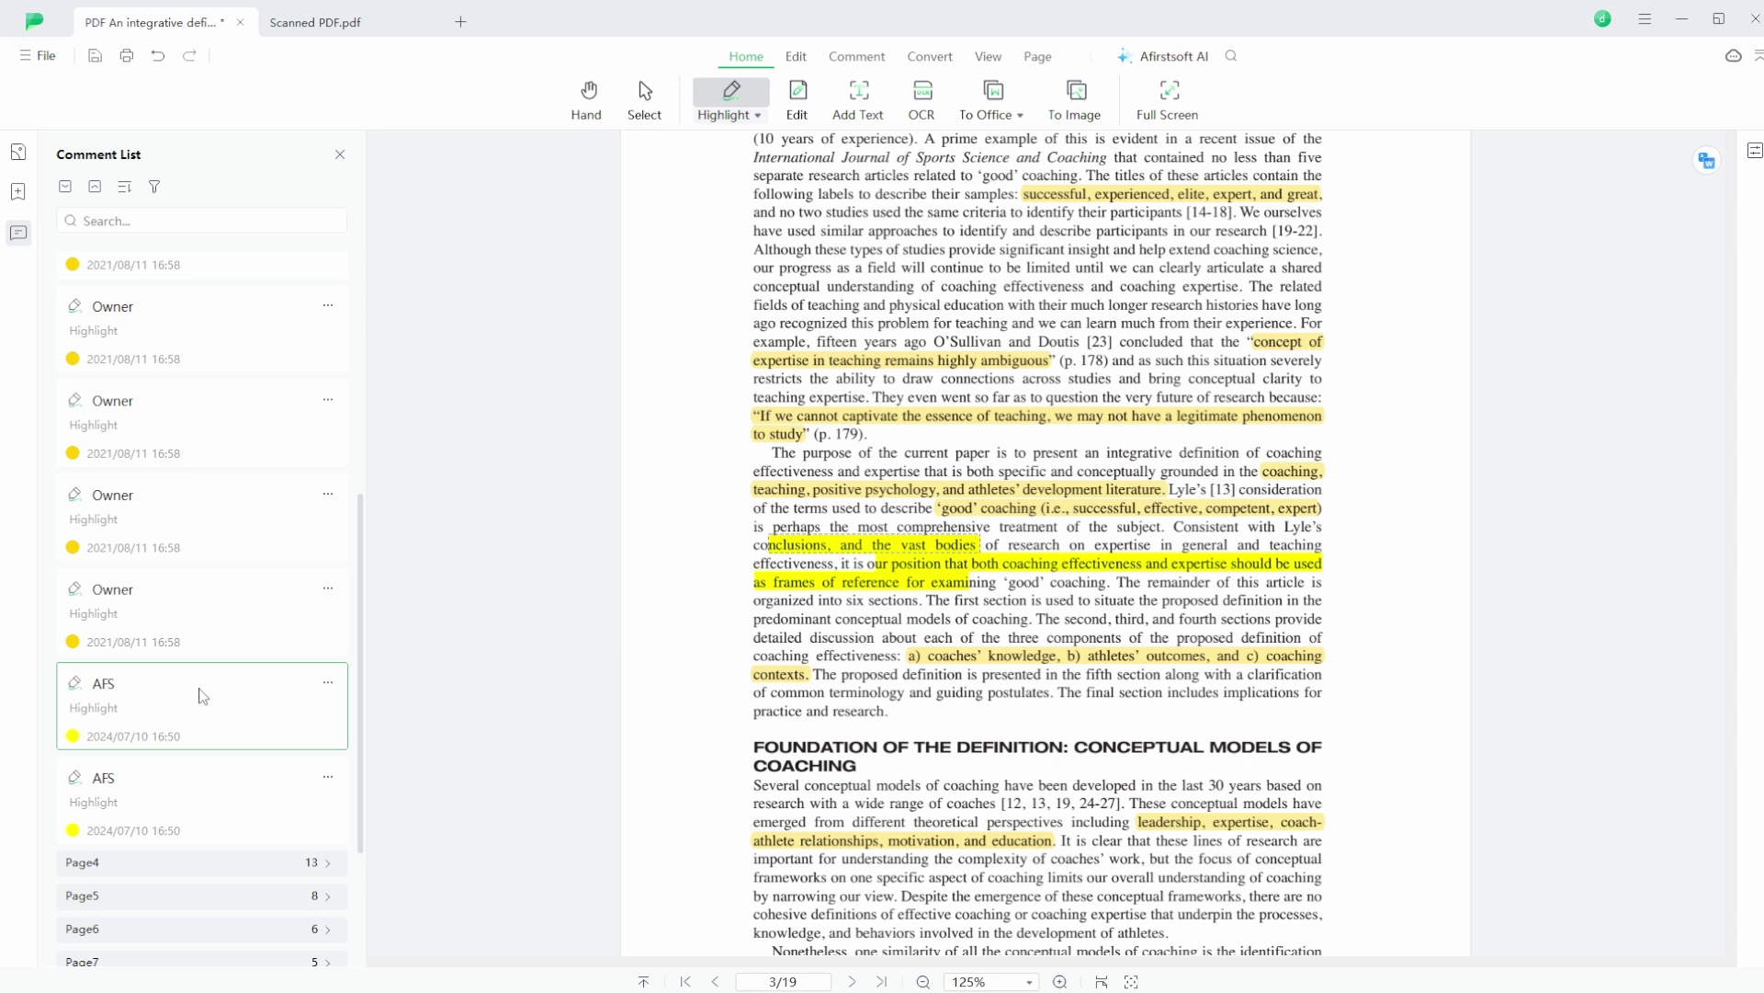
{"action": "double_click", "coordinate": [202, 597]}
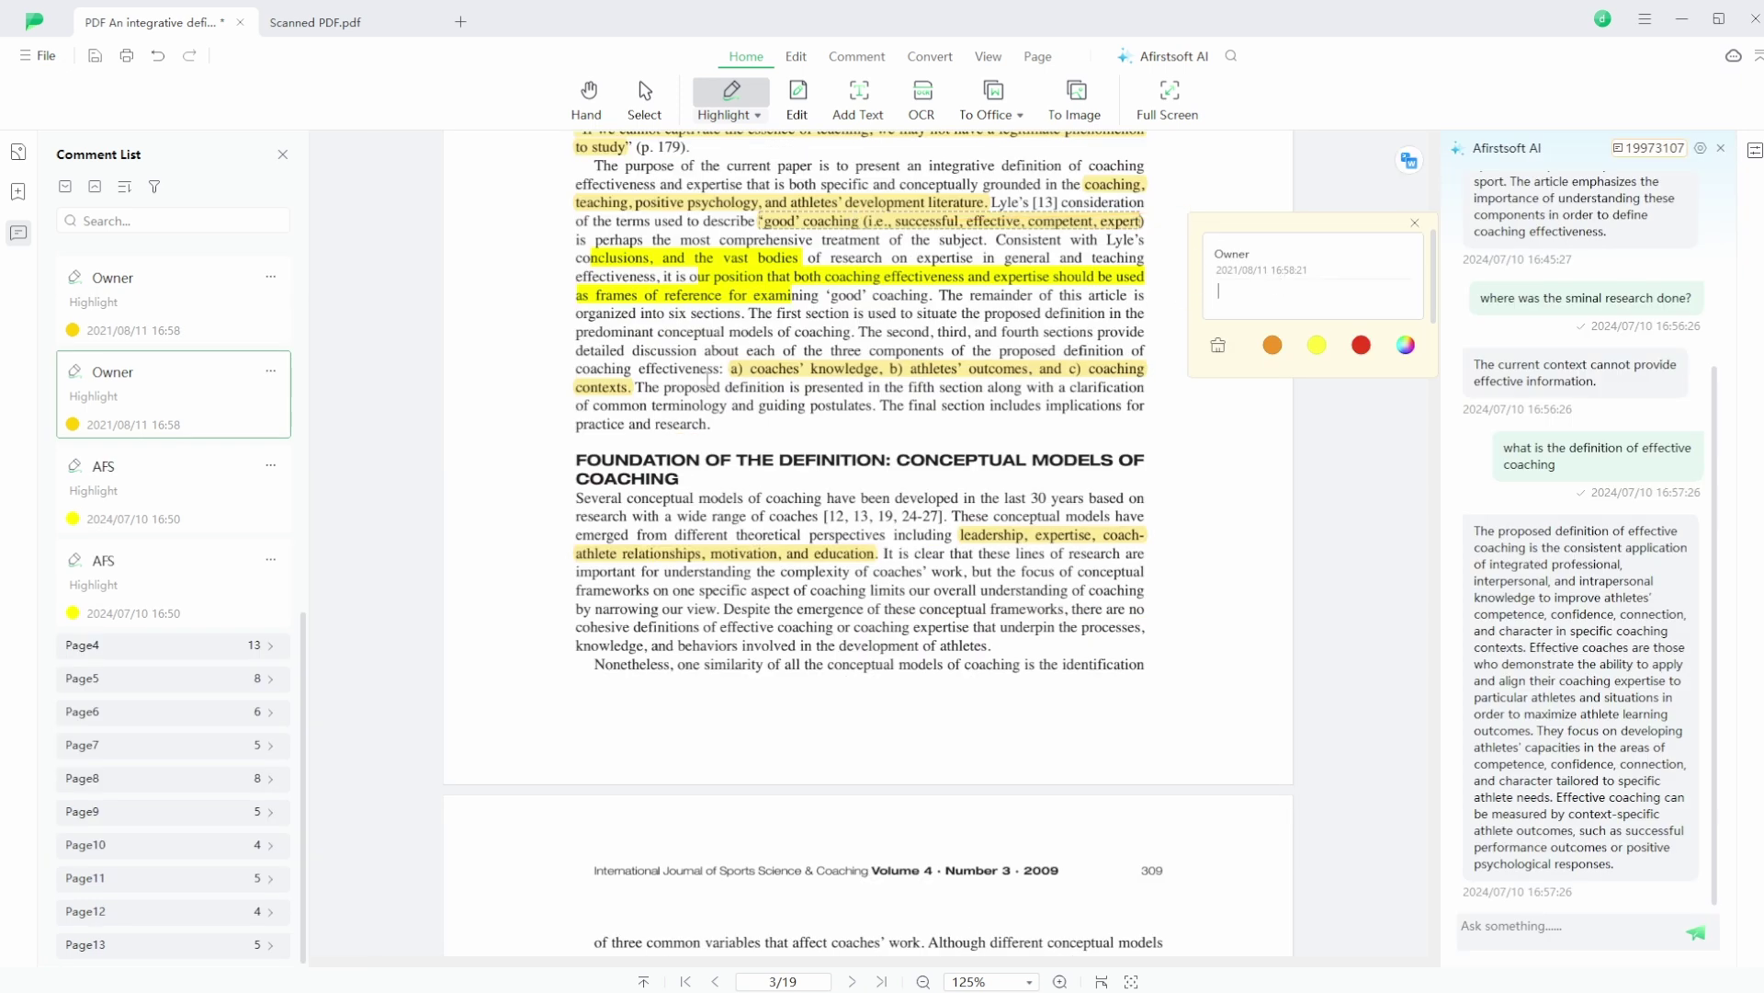
{"action": "mouse_move", "coordinate": [861, 224]}
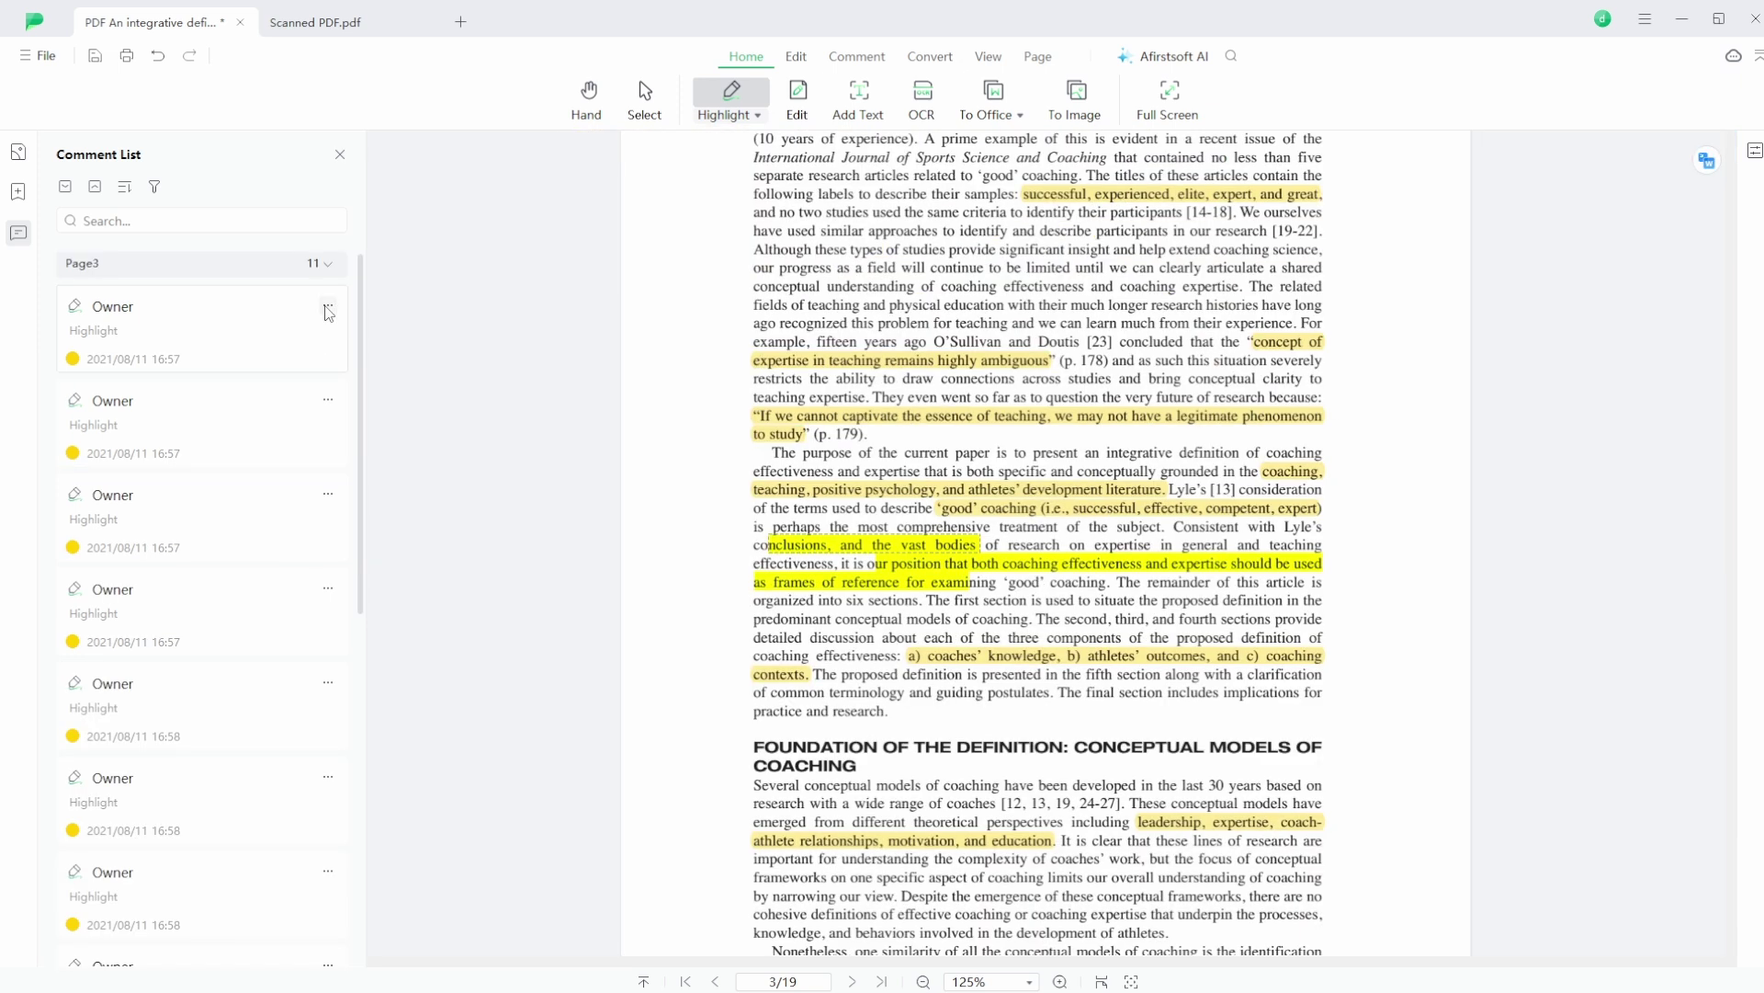
Step: Edit the first page-3 comment to read 'this is a point worth noting' and verify its popup
{"action": "left_click", "coordinate": [328, 310]}
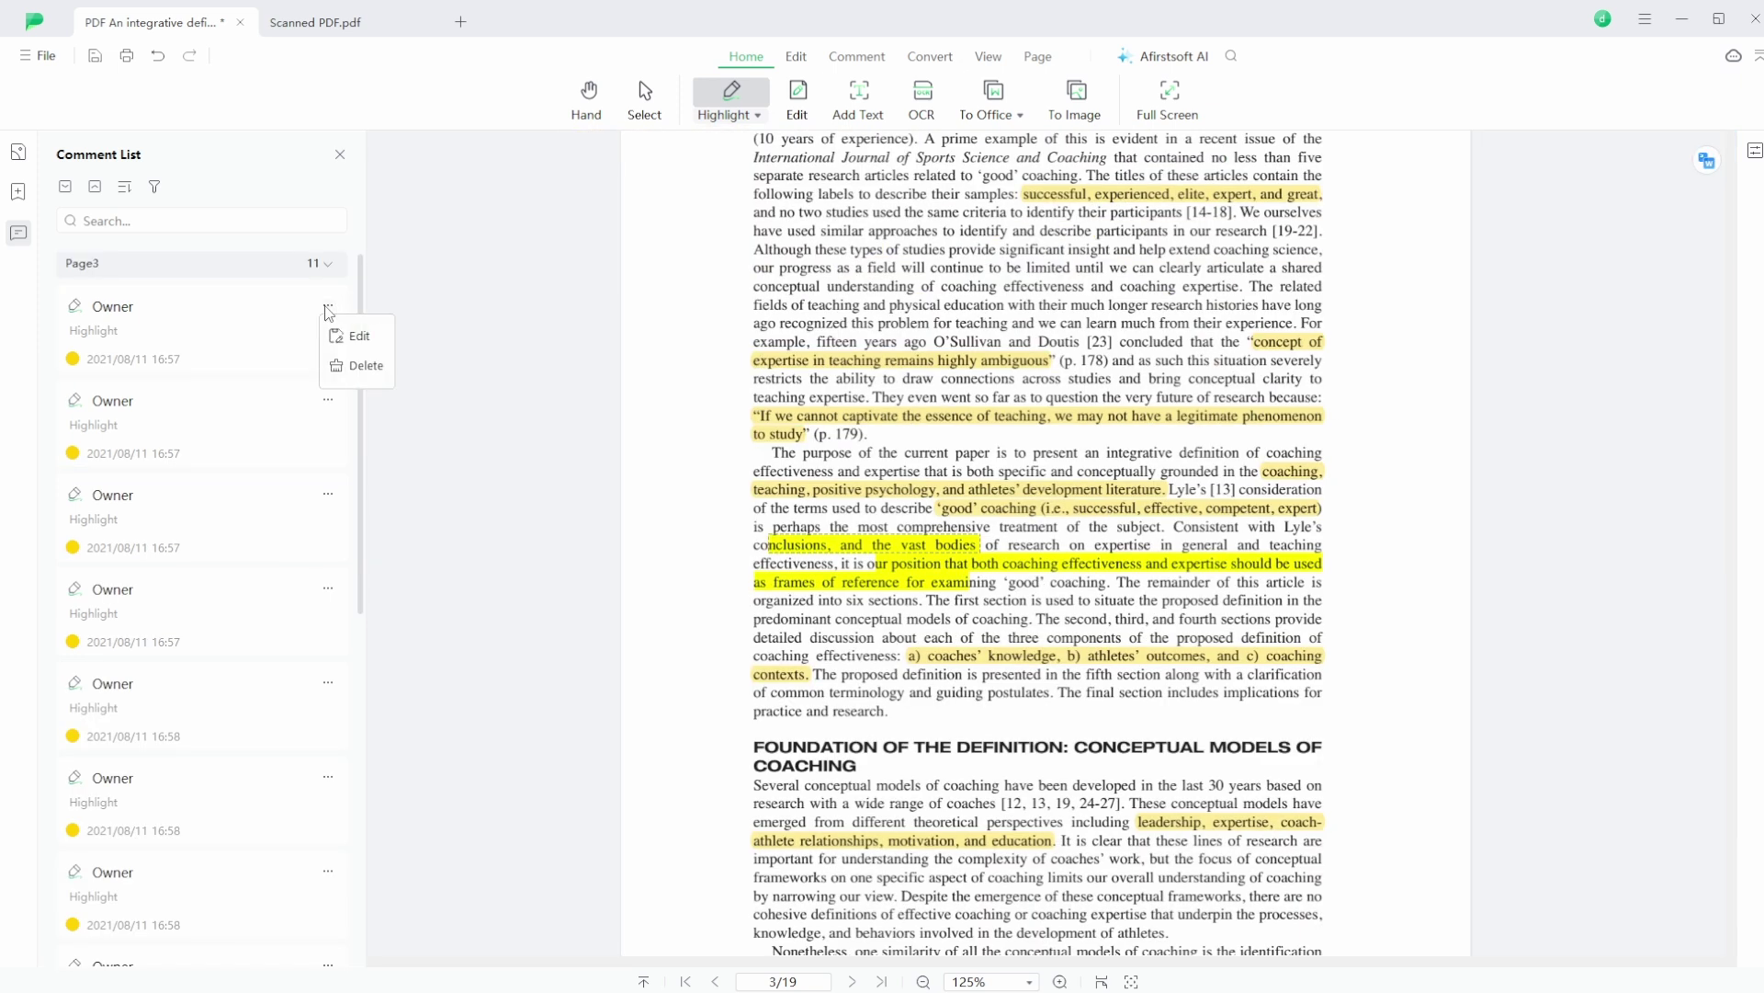
{"action": "left_click", "coordinate": [359, 337]}
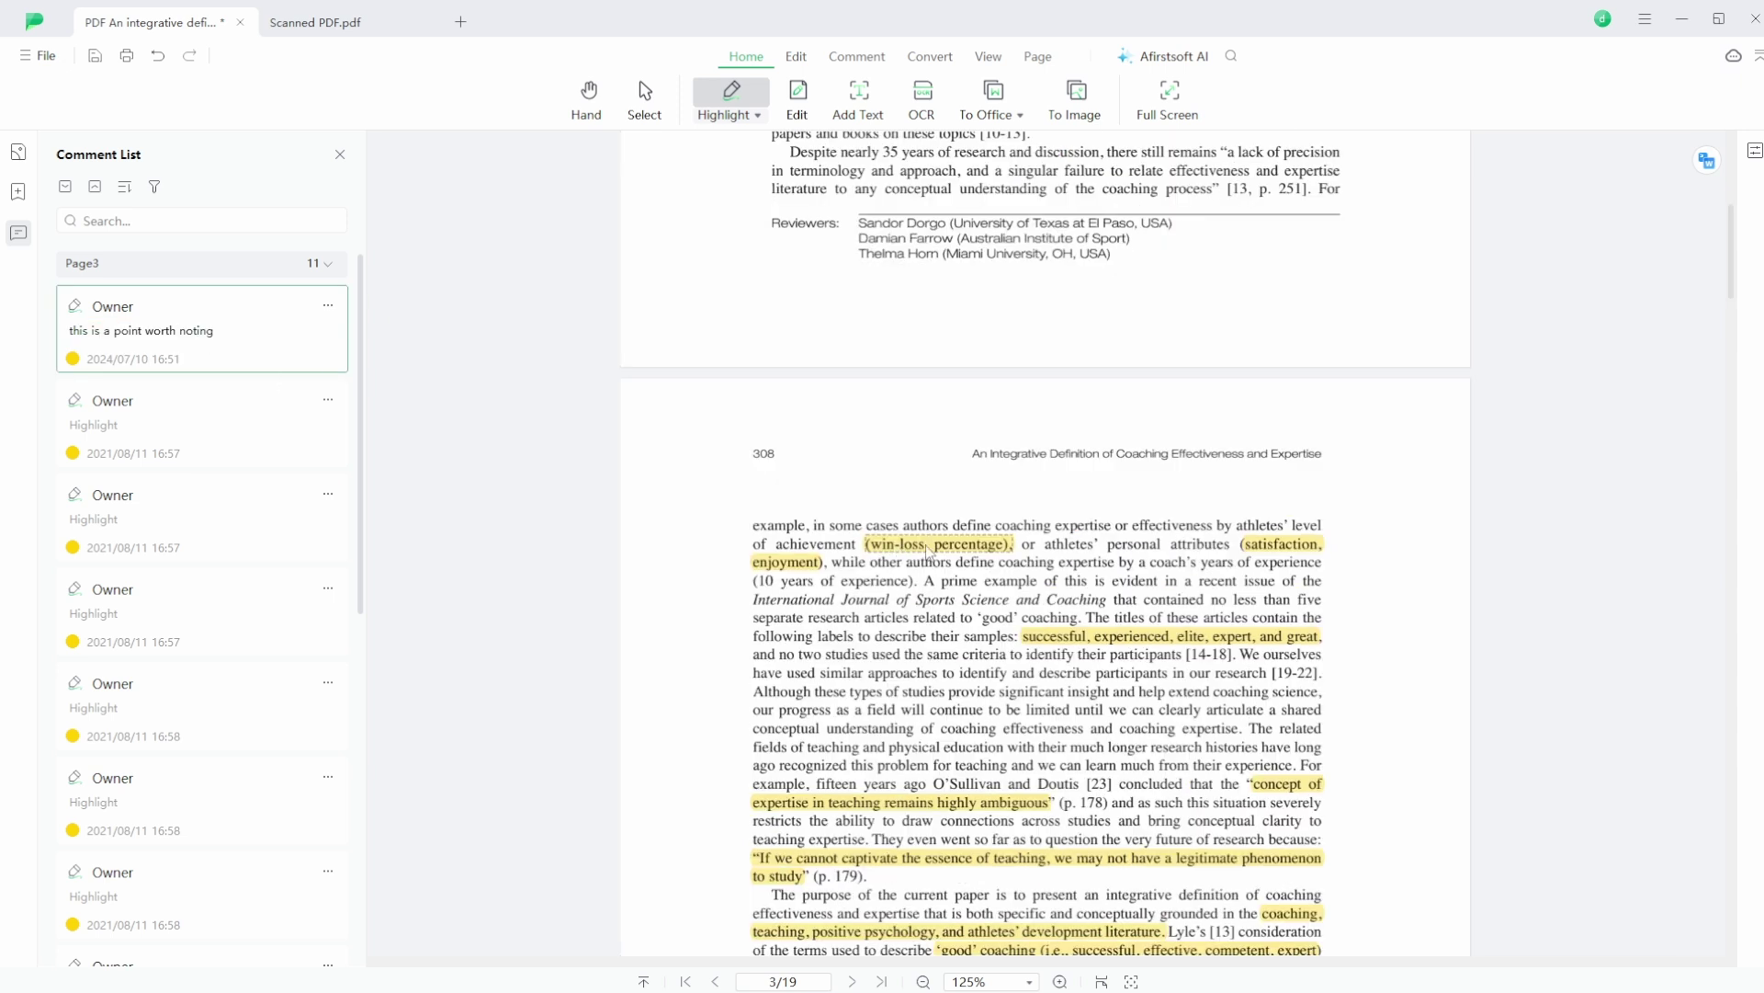
{"action": "left_click", "coordinate": [1037, 579]}
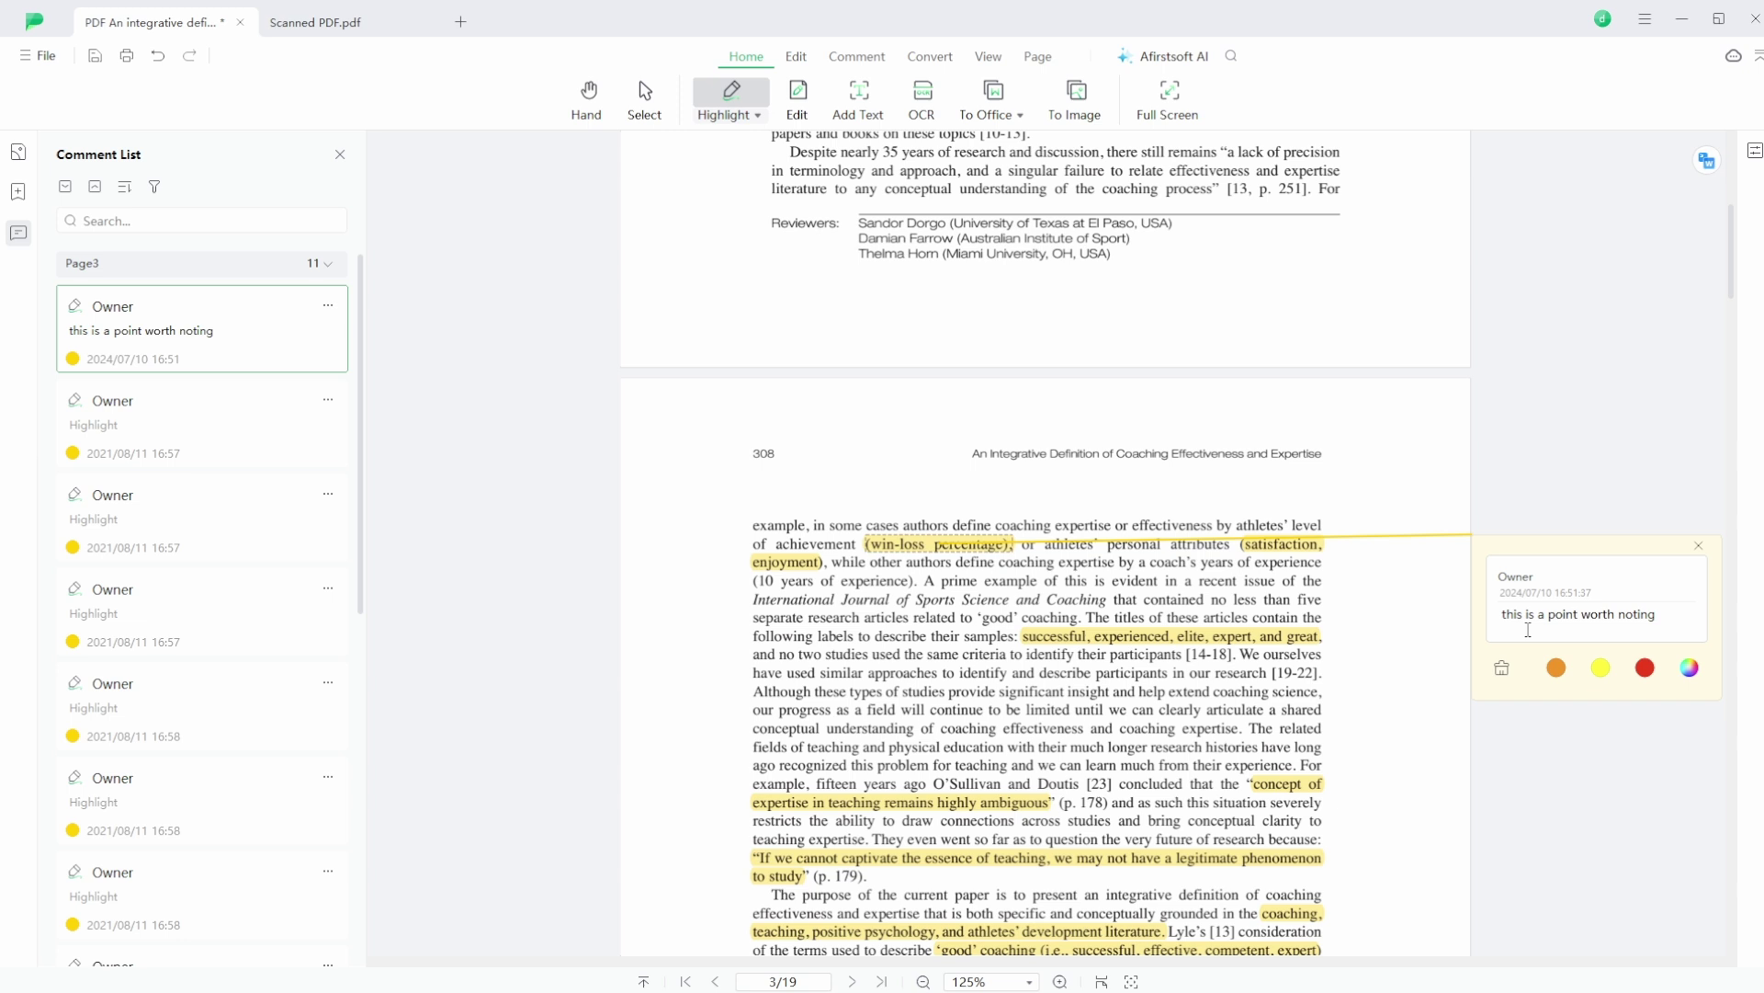
{"action": "key", "text": "Escape"}
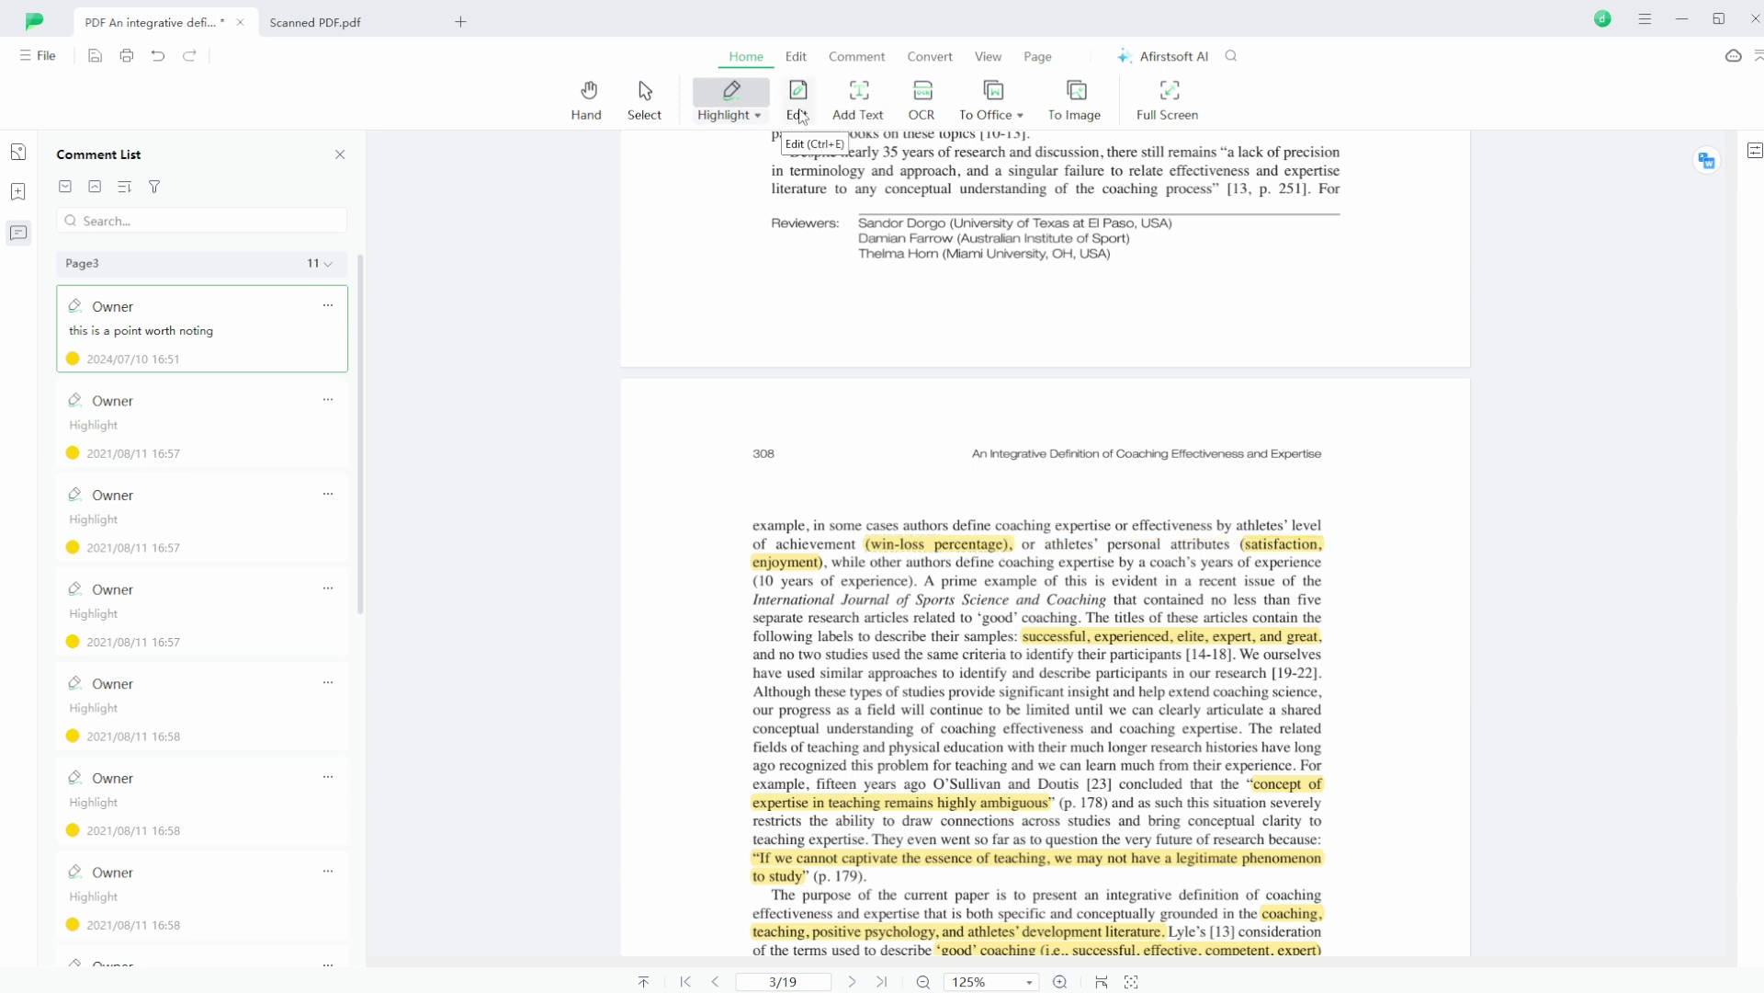
Step: Edit page 3's body paragraph near 'A prime example' and inspect its Times-Roman 10 font settings
{"action": "left_click", "coordinate": [799, 102]}
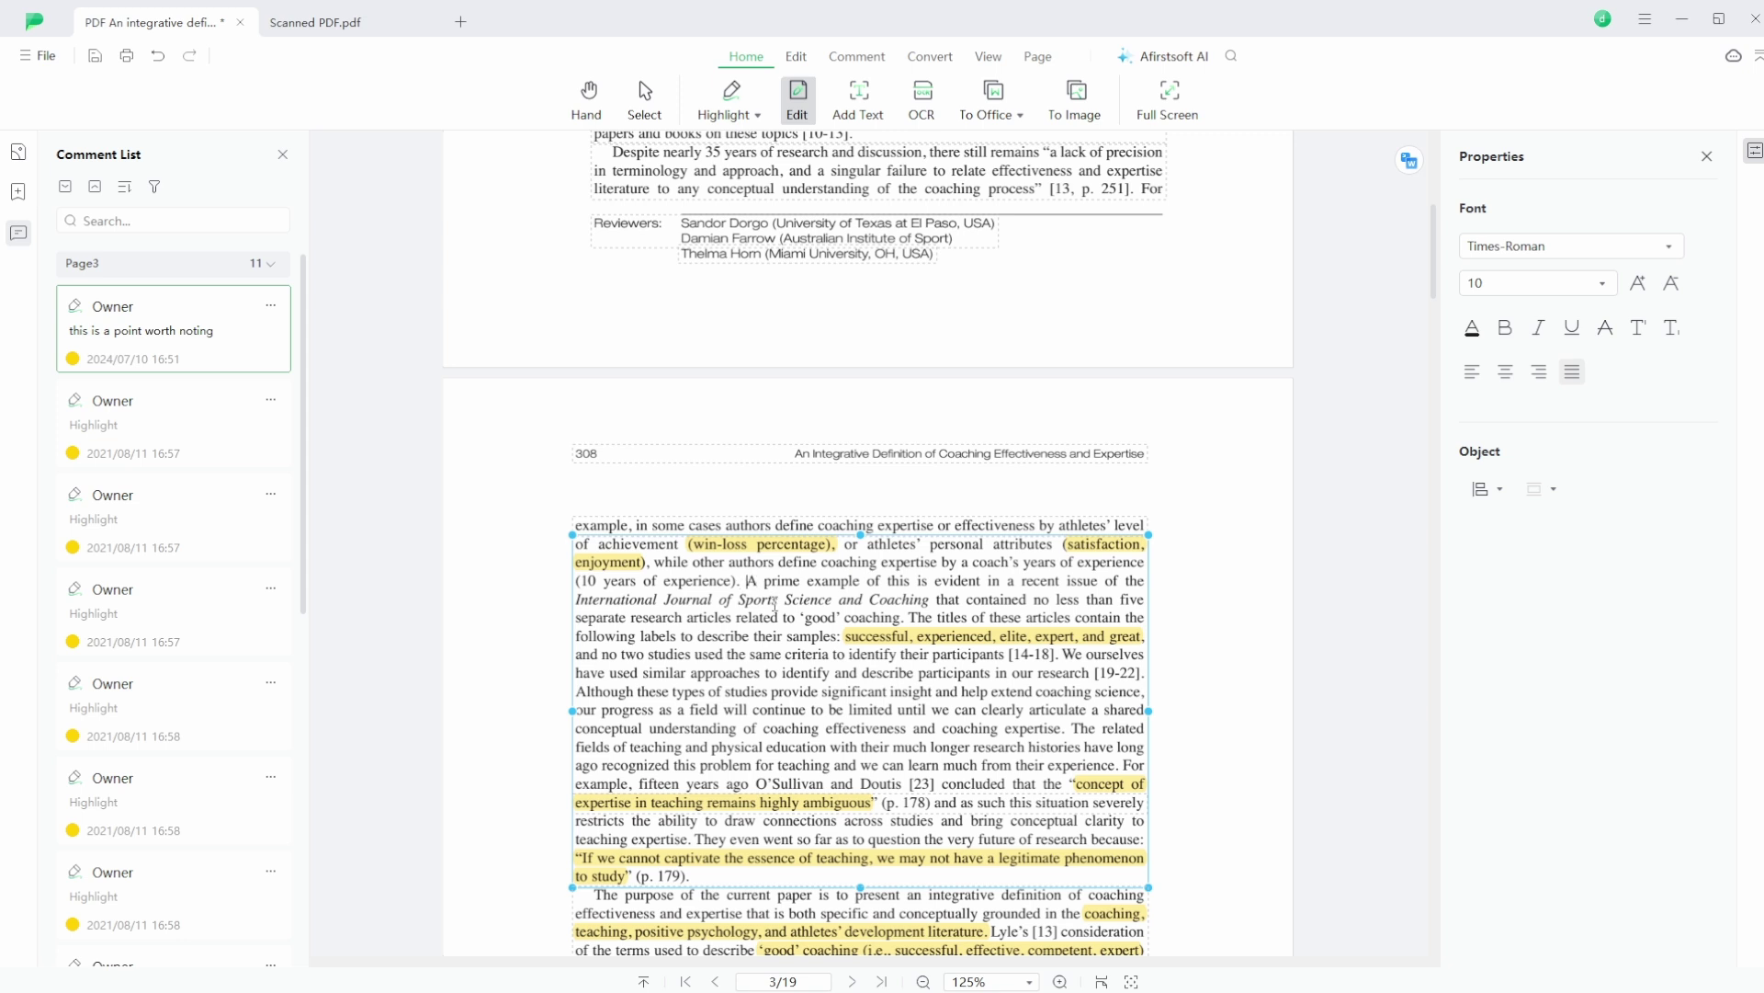
{"action": "key", "text": "Delete"}
{"action": "key", "text": "Delete"}
{"action": "key", "text": "Delete"}
{"action": "key", "text": "Delete"}
{"action": "key", "text": "Delete"}
{"action": "key", "text": "Delete"}
{"action": "key", "text": "Delete"}
{"action": "key", "text": "Delete"}
{"action": "key", "text": "Delete"}
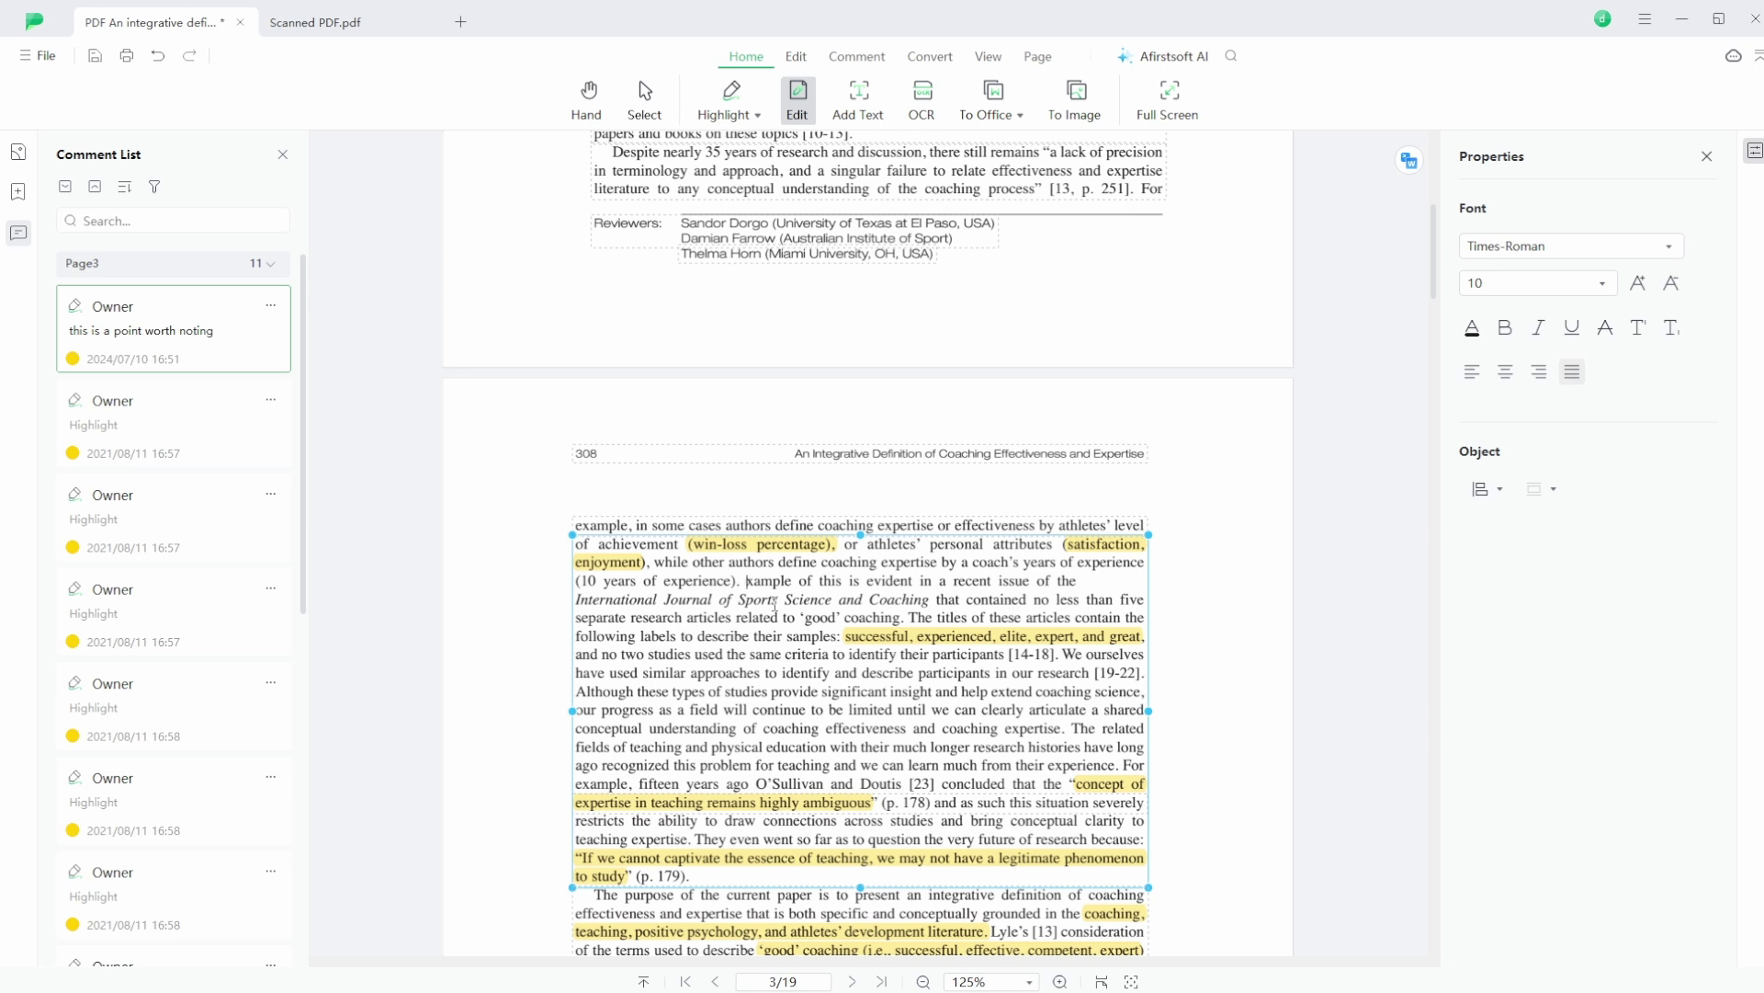
{"action": "left_click", "coordinate": [1575, 246]}
{"action": "left_click", "coordinate": [1479, 287]}
Step: Switch off Add Text and text editing, returning page 3 to the plain reading view
{"action": "left_click", "coordinate": [858, 97]}
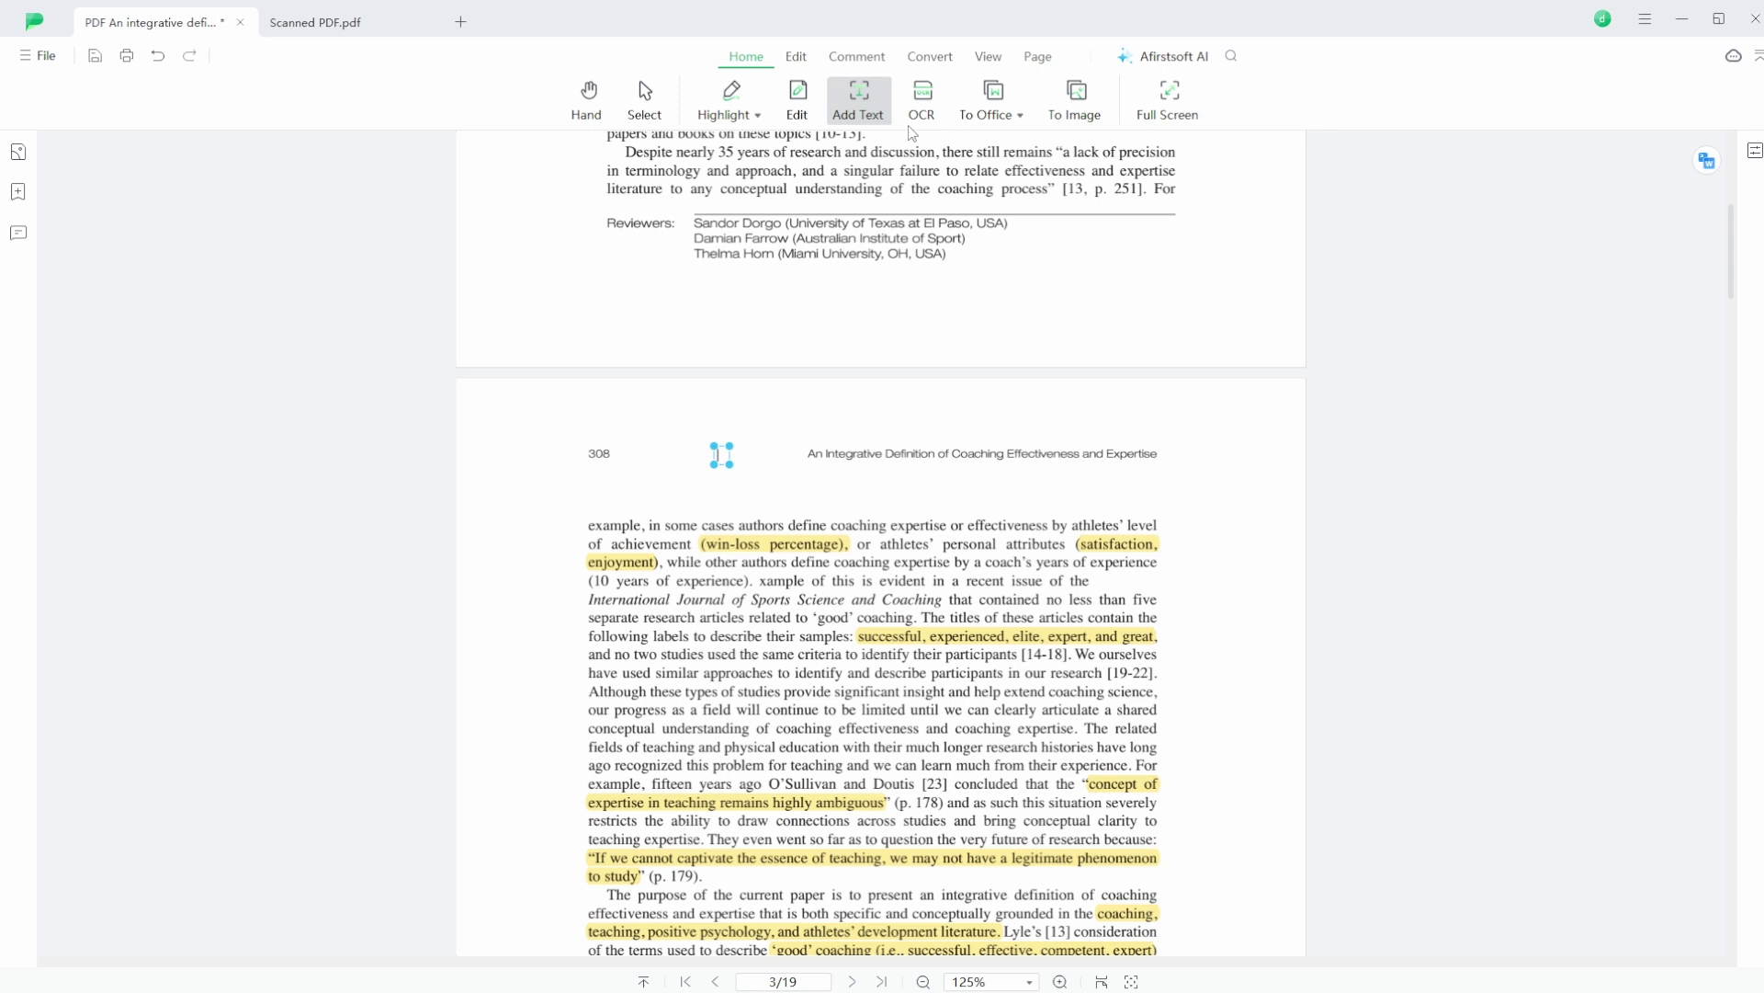
{"action": "left_click", "coordinate": [817, 59]}
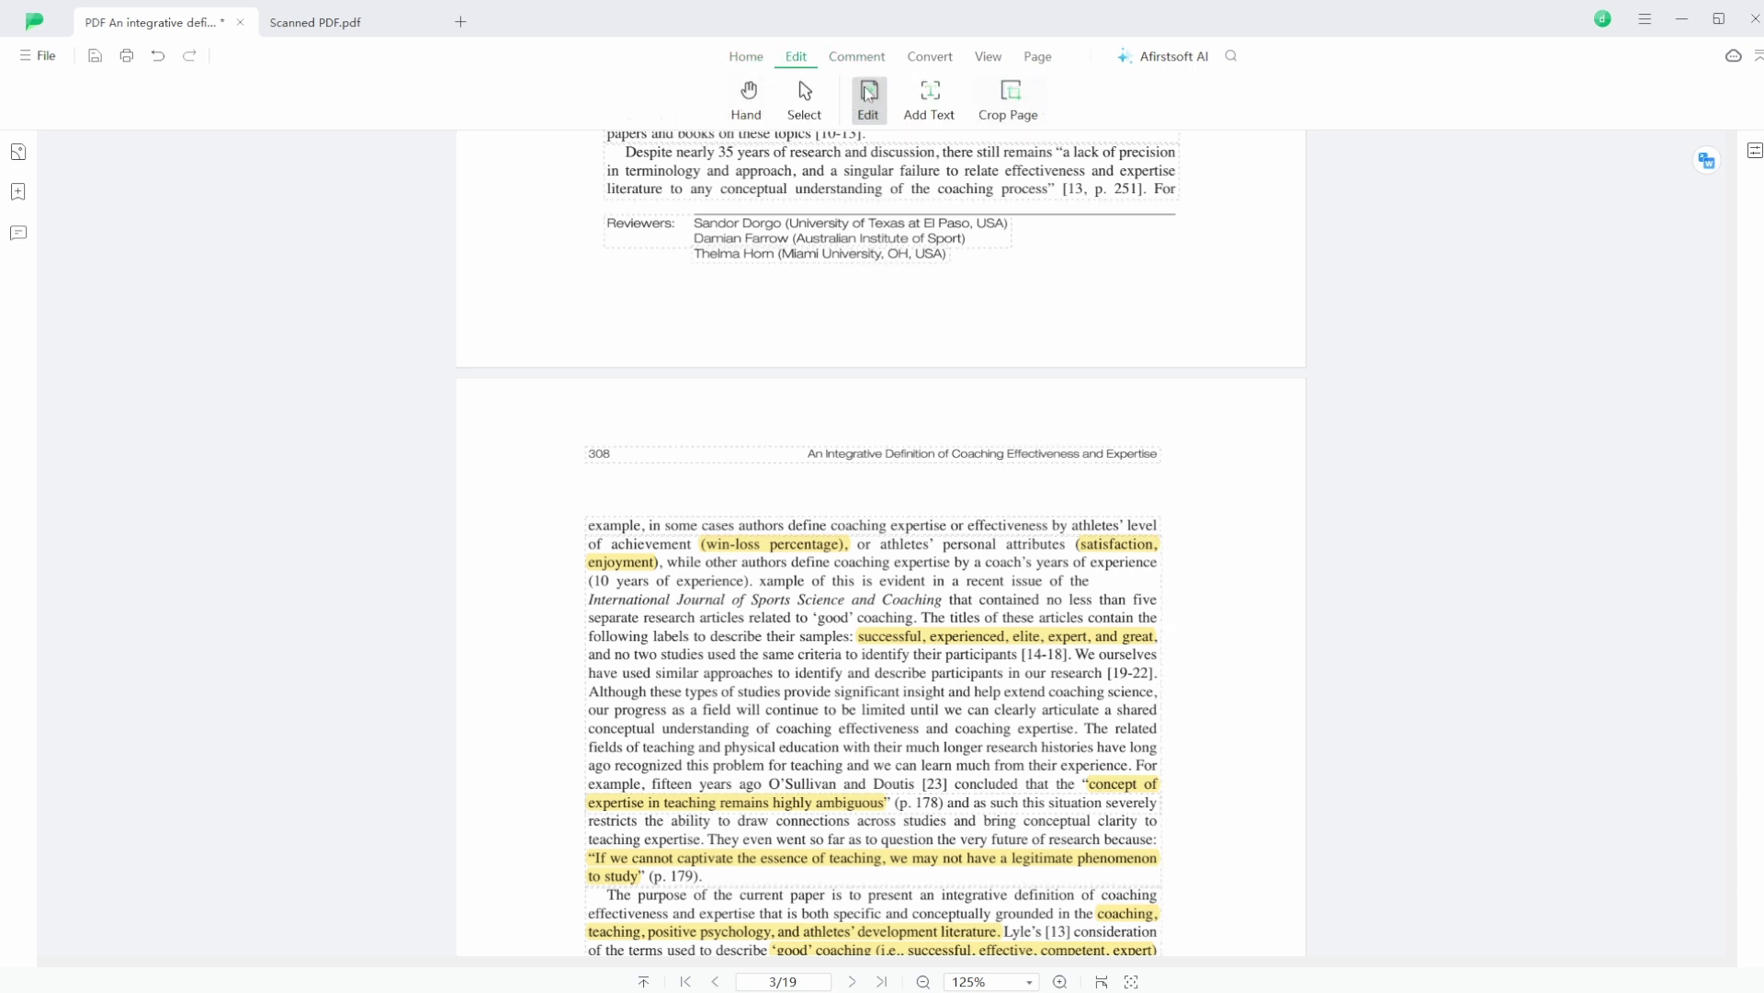
{"action": "left_click", "coordinate": [746, 57]}
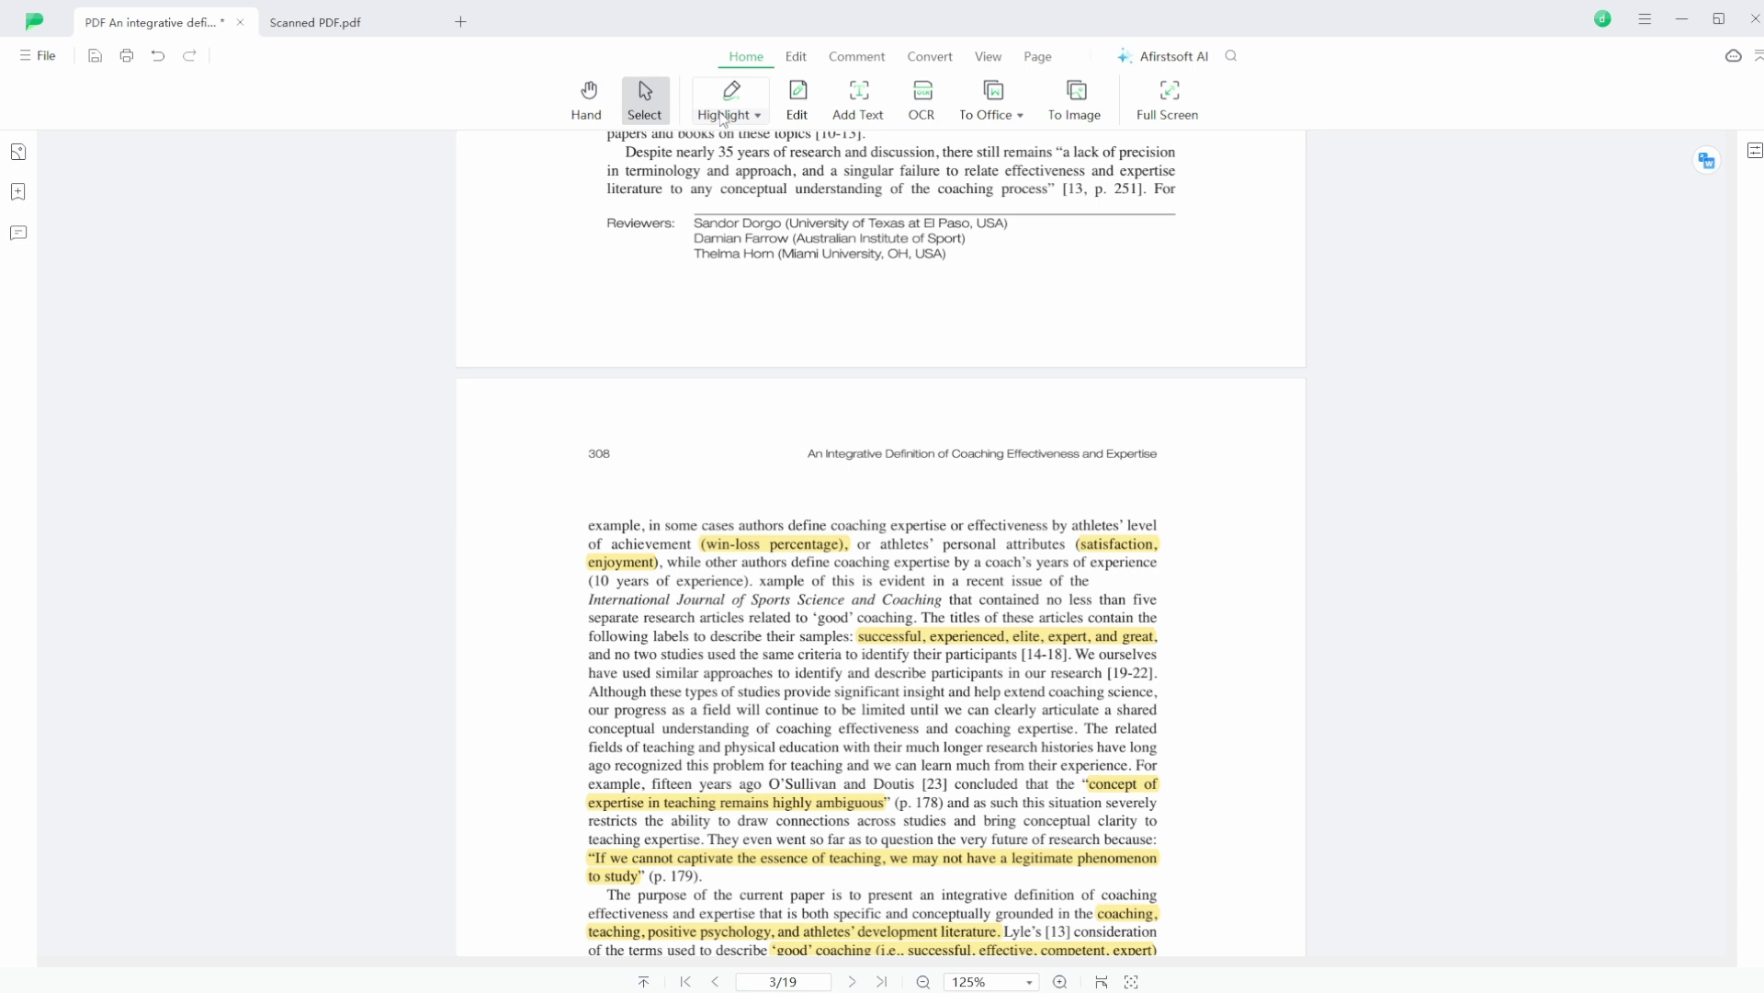
{"action": "left_click", "coordinate": [797, 57]}
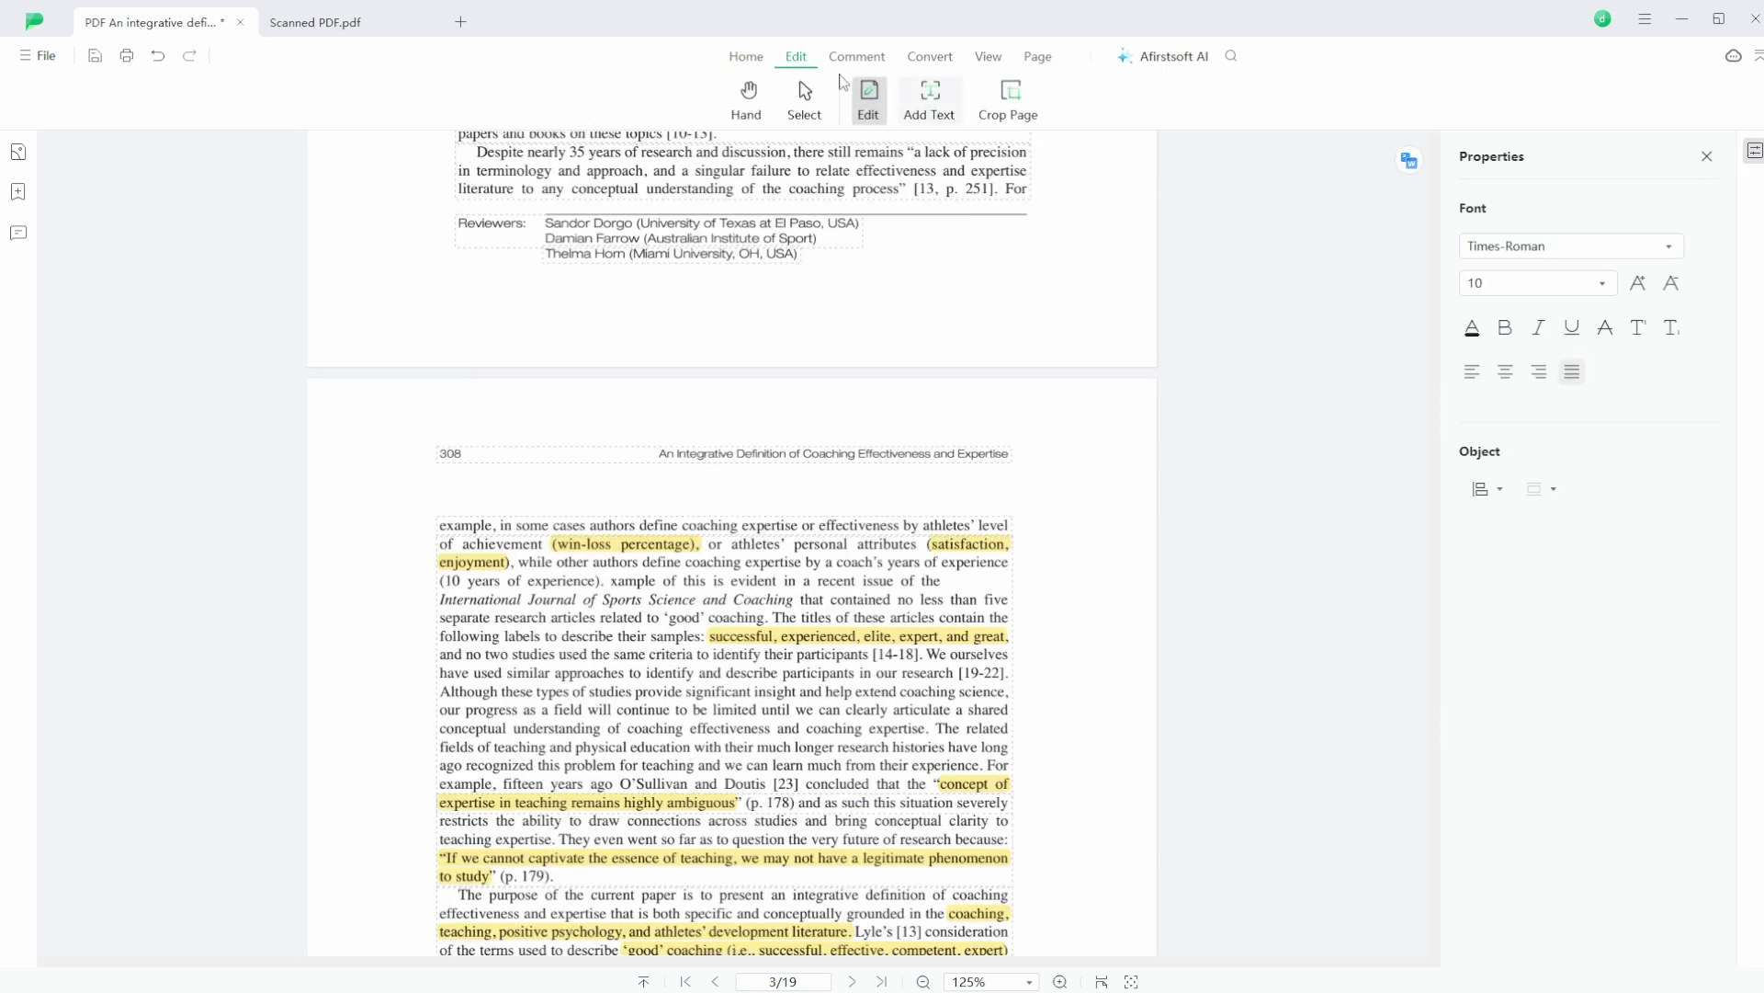
{"action": "left_click", "coordinate": [750, 57]}
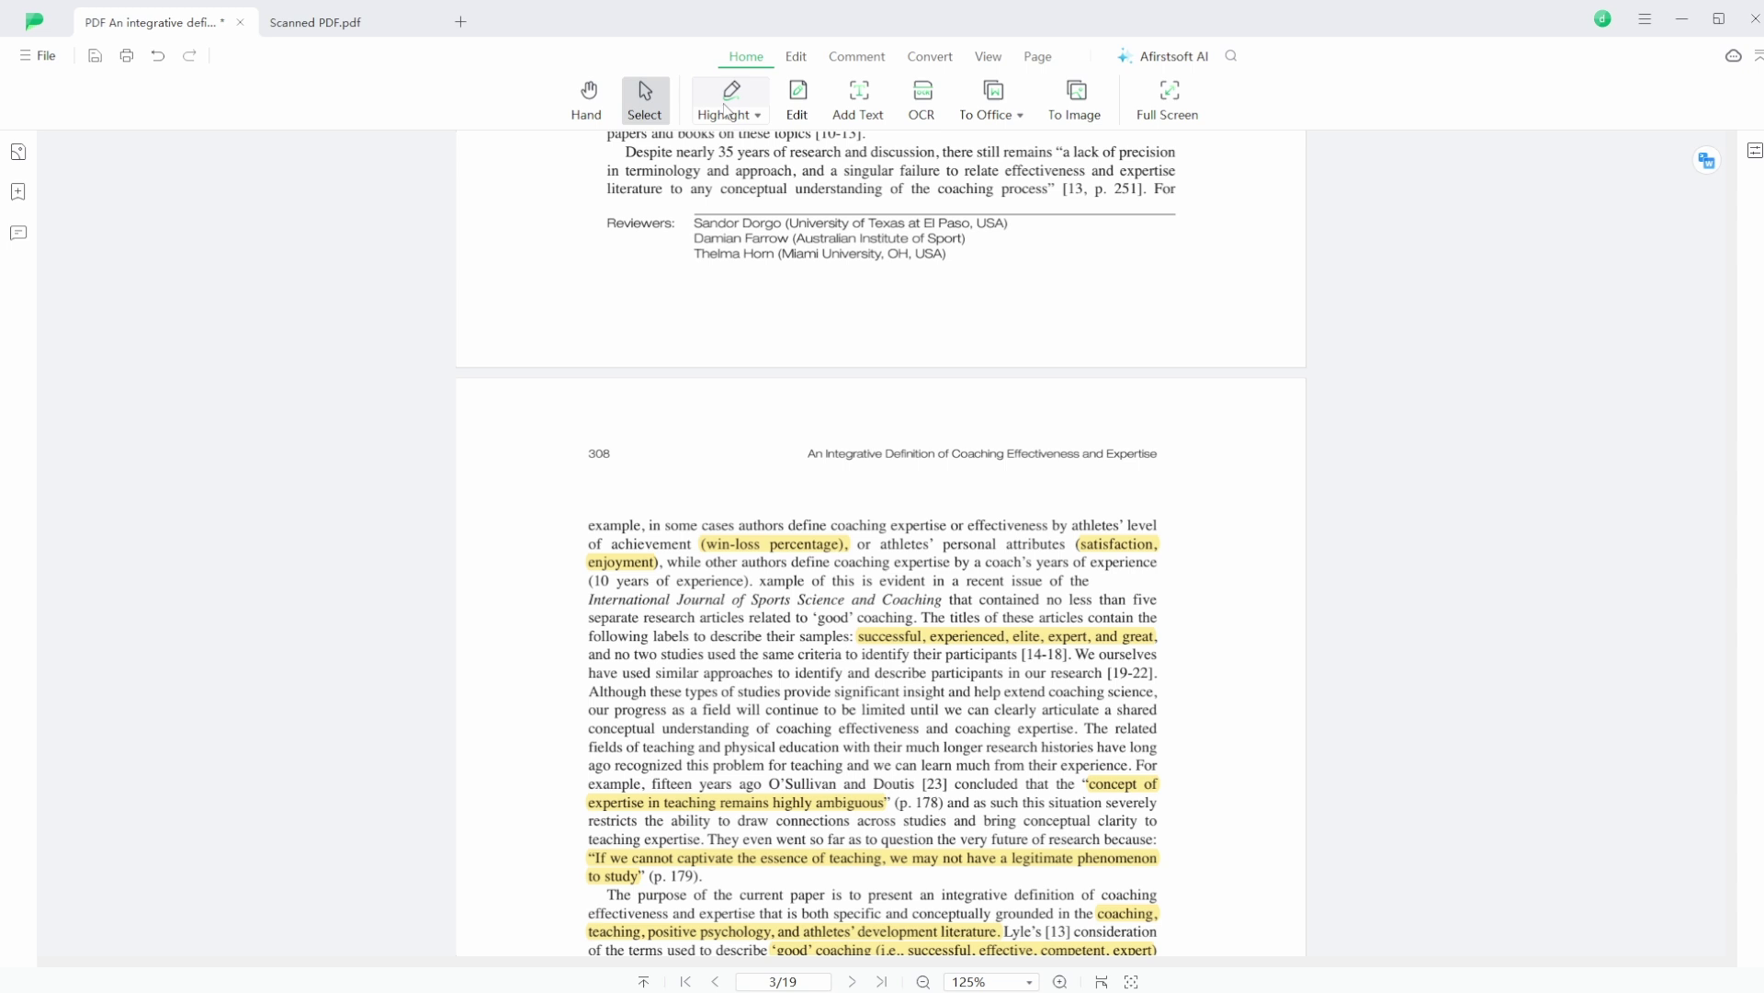
{"action": "left_click", "coordinate": [850, 57]}
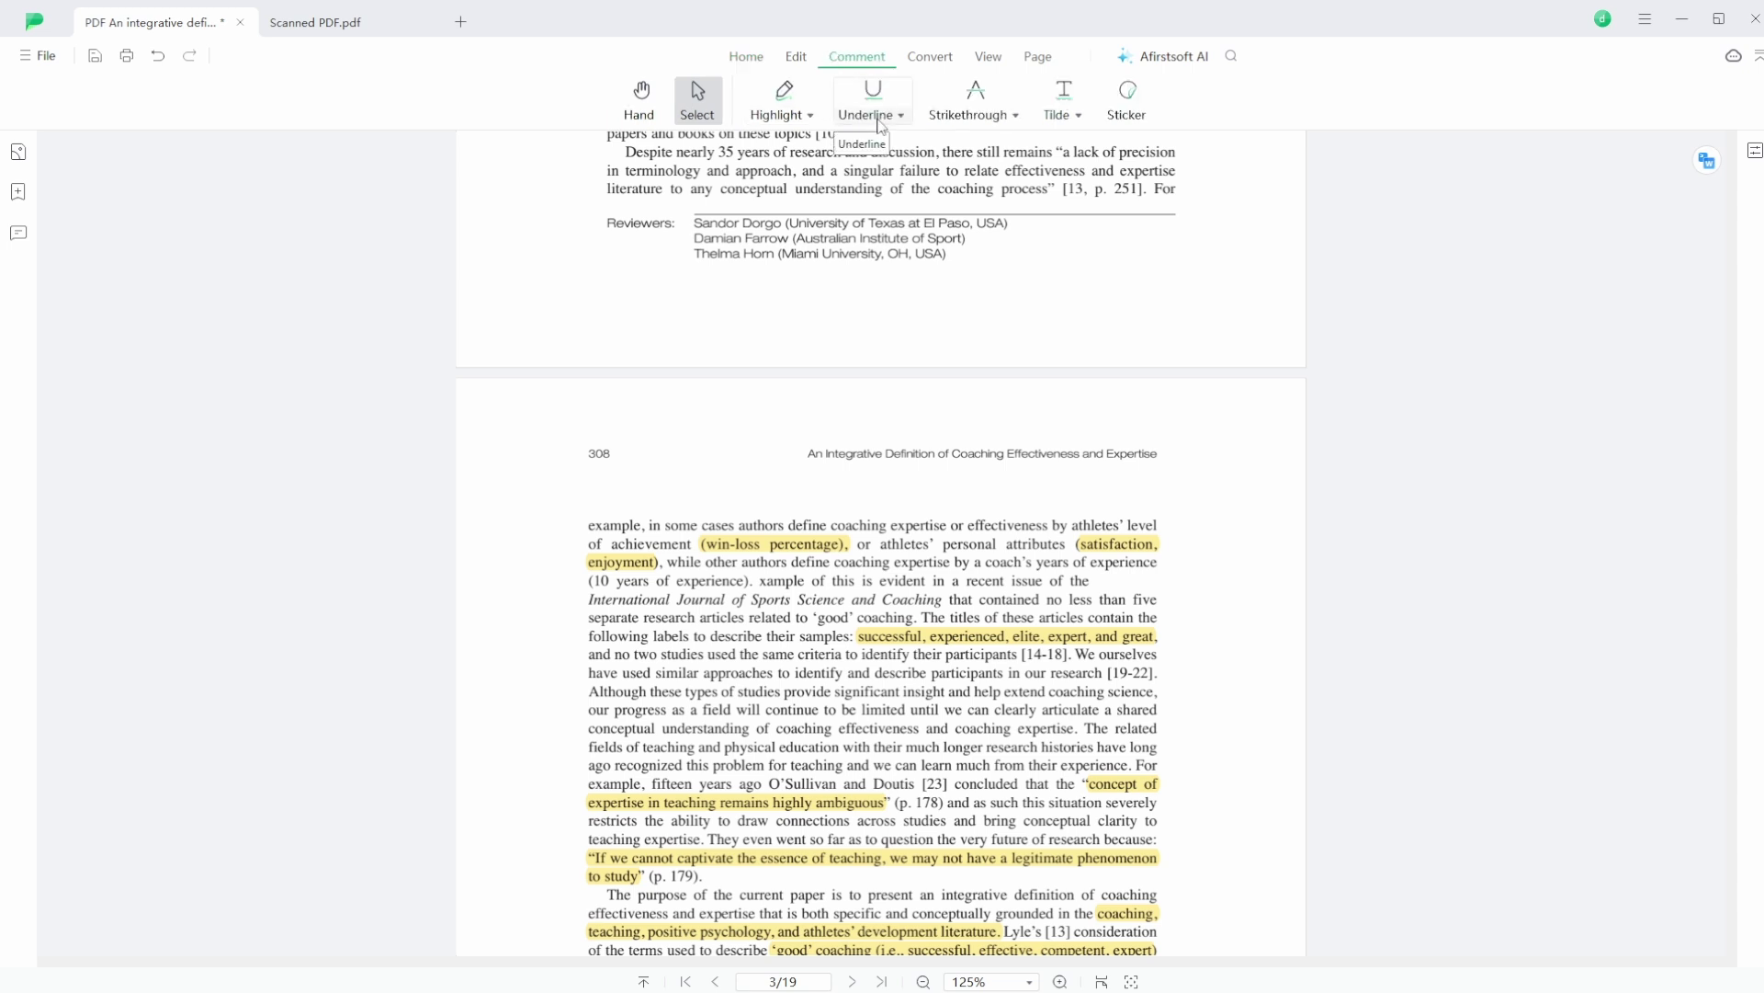
Step: On the page 2 title, underline 'An Integrative', strike 'Definition of Coaching', wavy-underline 'Effectiveness'
{"action": "key", "text": "Page_Up"}
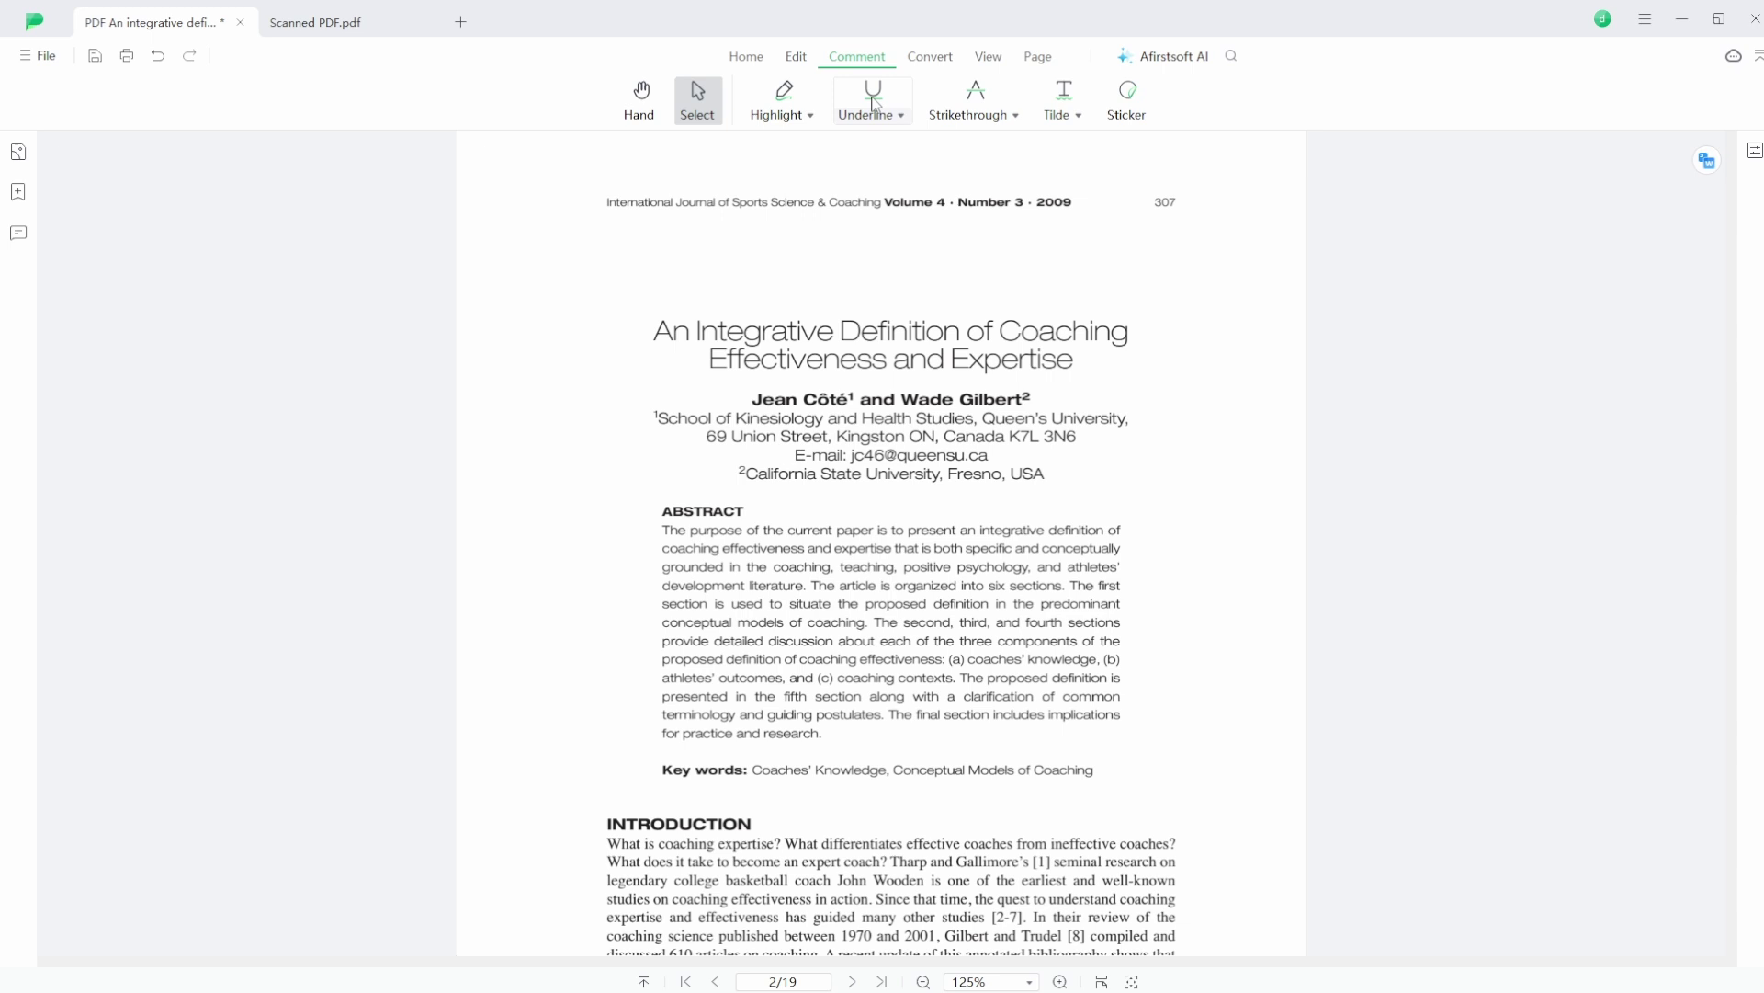
{"action": "left_click", "coordinate": [873, 96]}
{"action": "left_click_drag", "start_coordinate": [655, 328], "coordinate": [1138, 337]}
{"action": "left_click", "coordinate": [963, 100]}
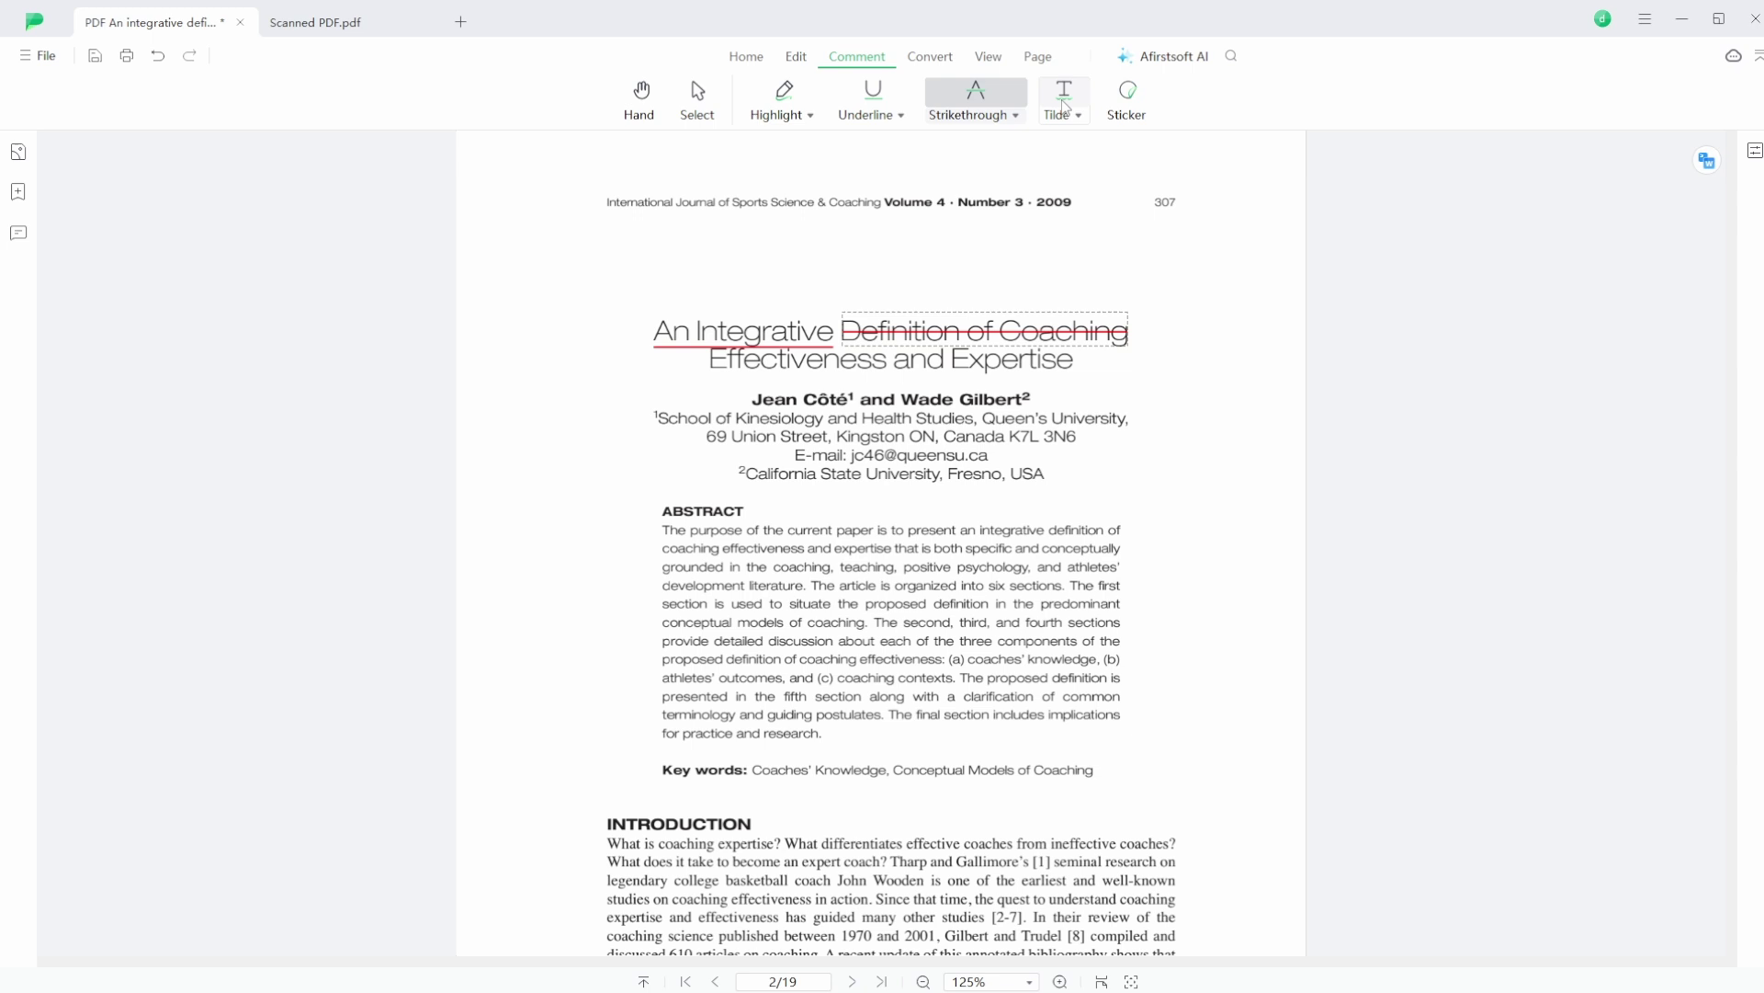
{"action": "left_click", "coordinate": [1064, 97]}
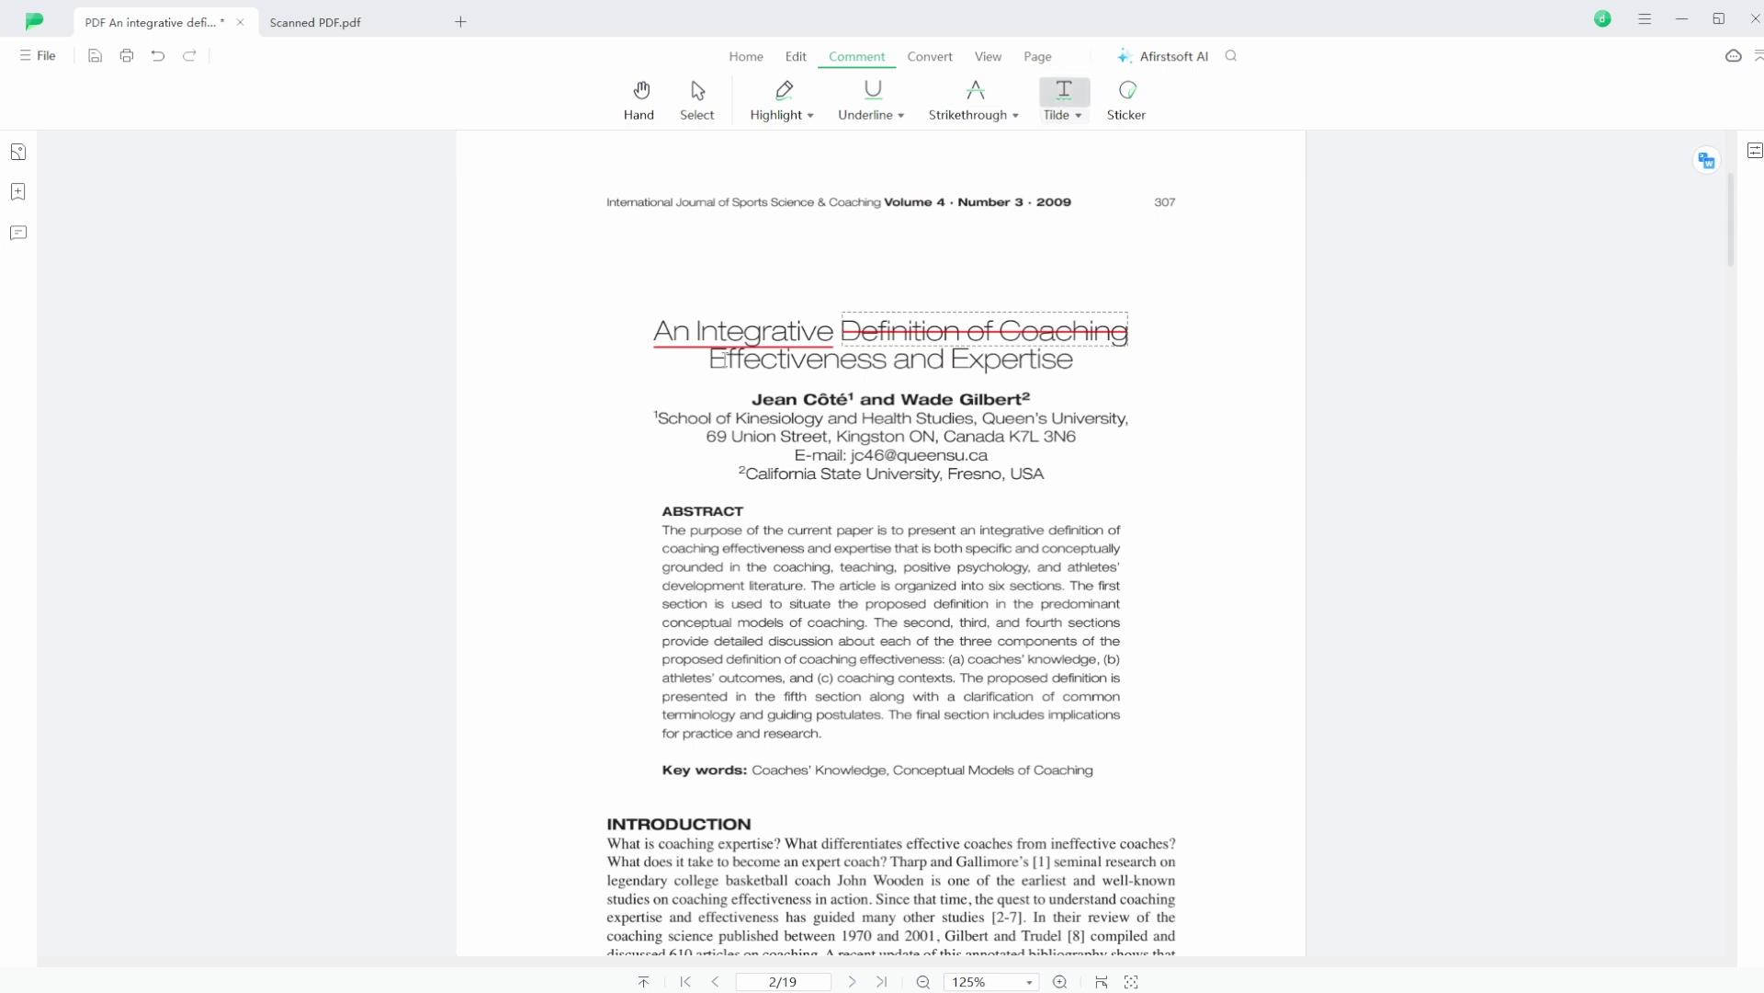
{"action": "left_click_drag", "start_coordinate": [715, 359], "coordinate": [887, 362]}
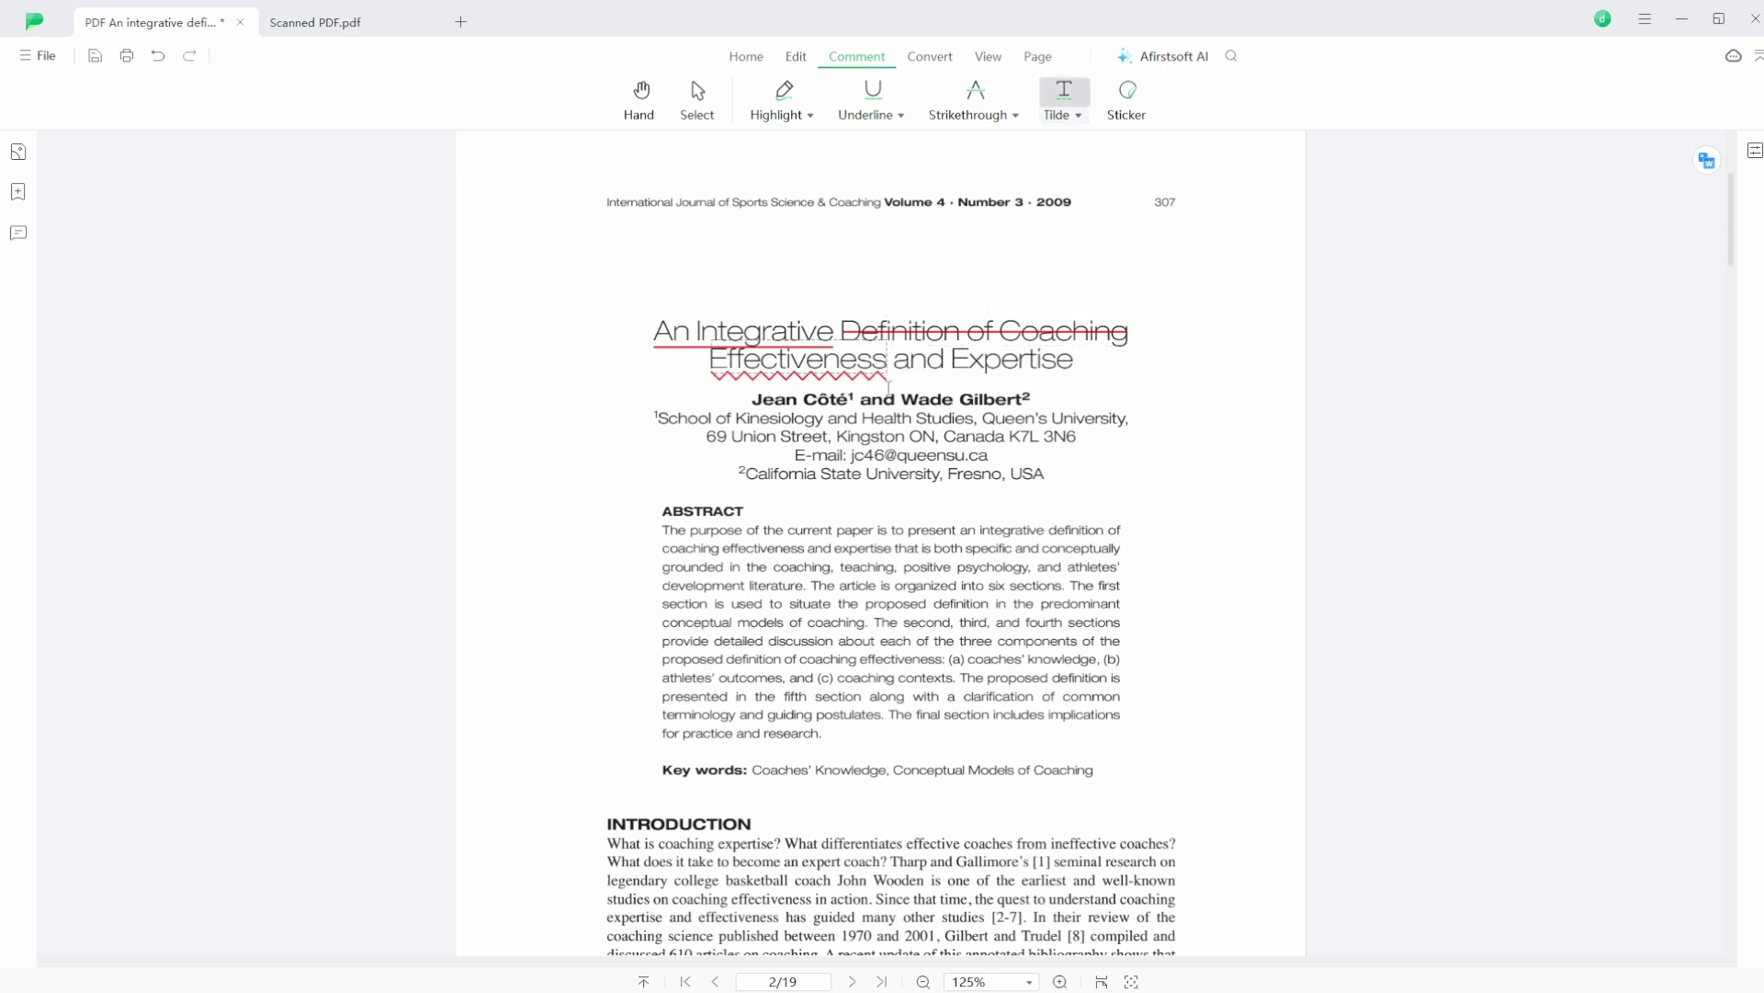
{"action": "left_click", "coordinate": [1127, 96]}
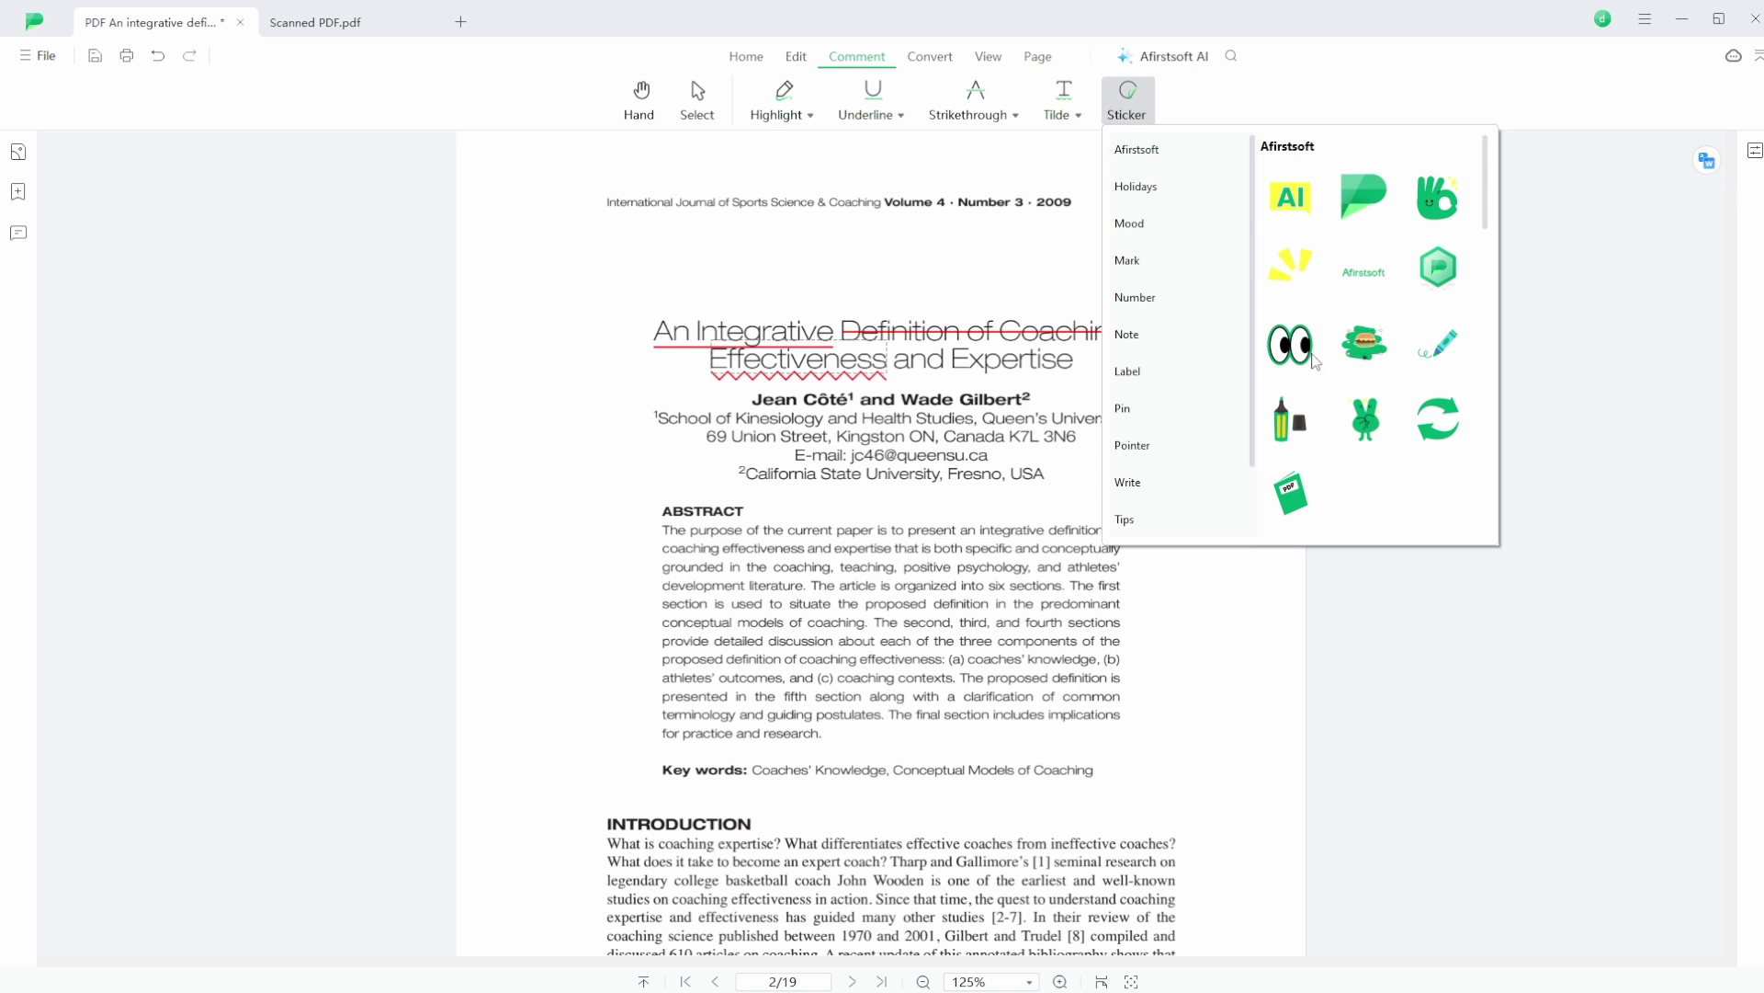
Step: Save the annotations and convert all 19 pages into a Word (*.docx) document
{"action": "left_click", "coordinate": [927, 56]}
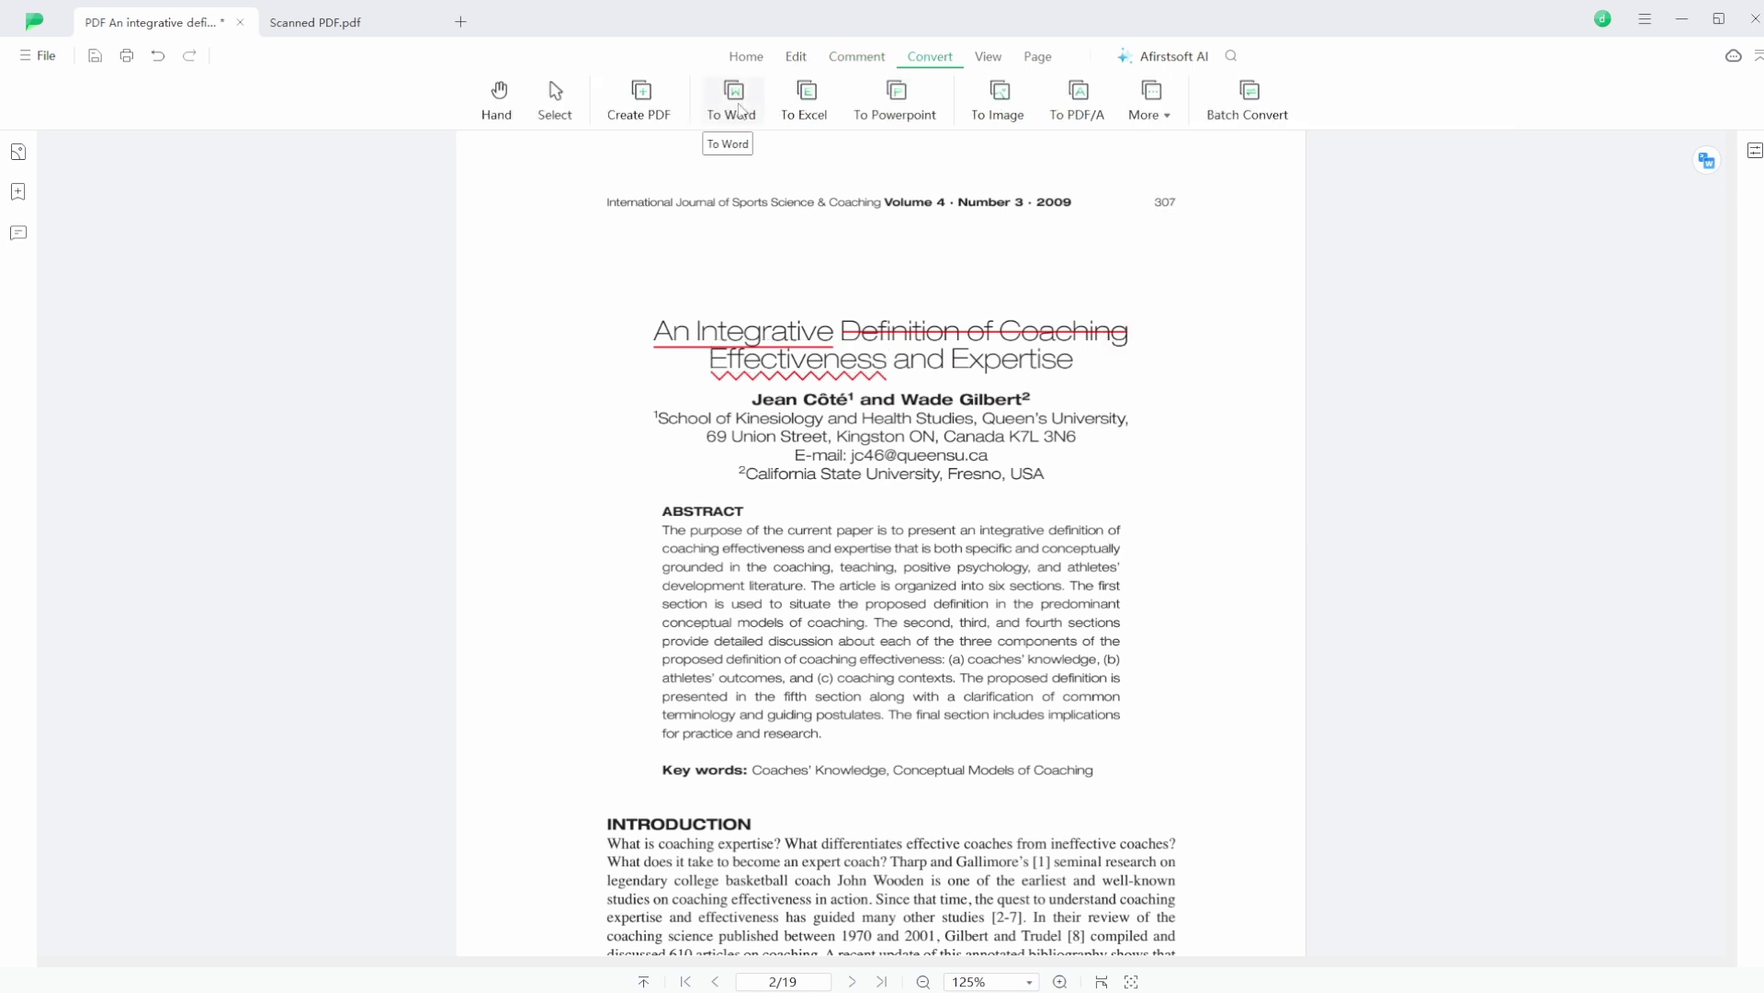
{"action": "left_click", "coordinate": [1152, 125]}
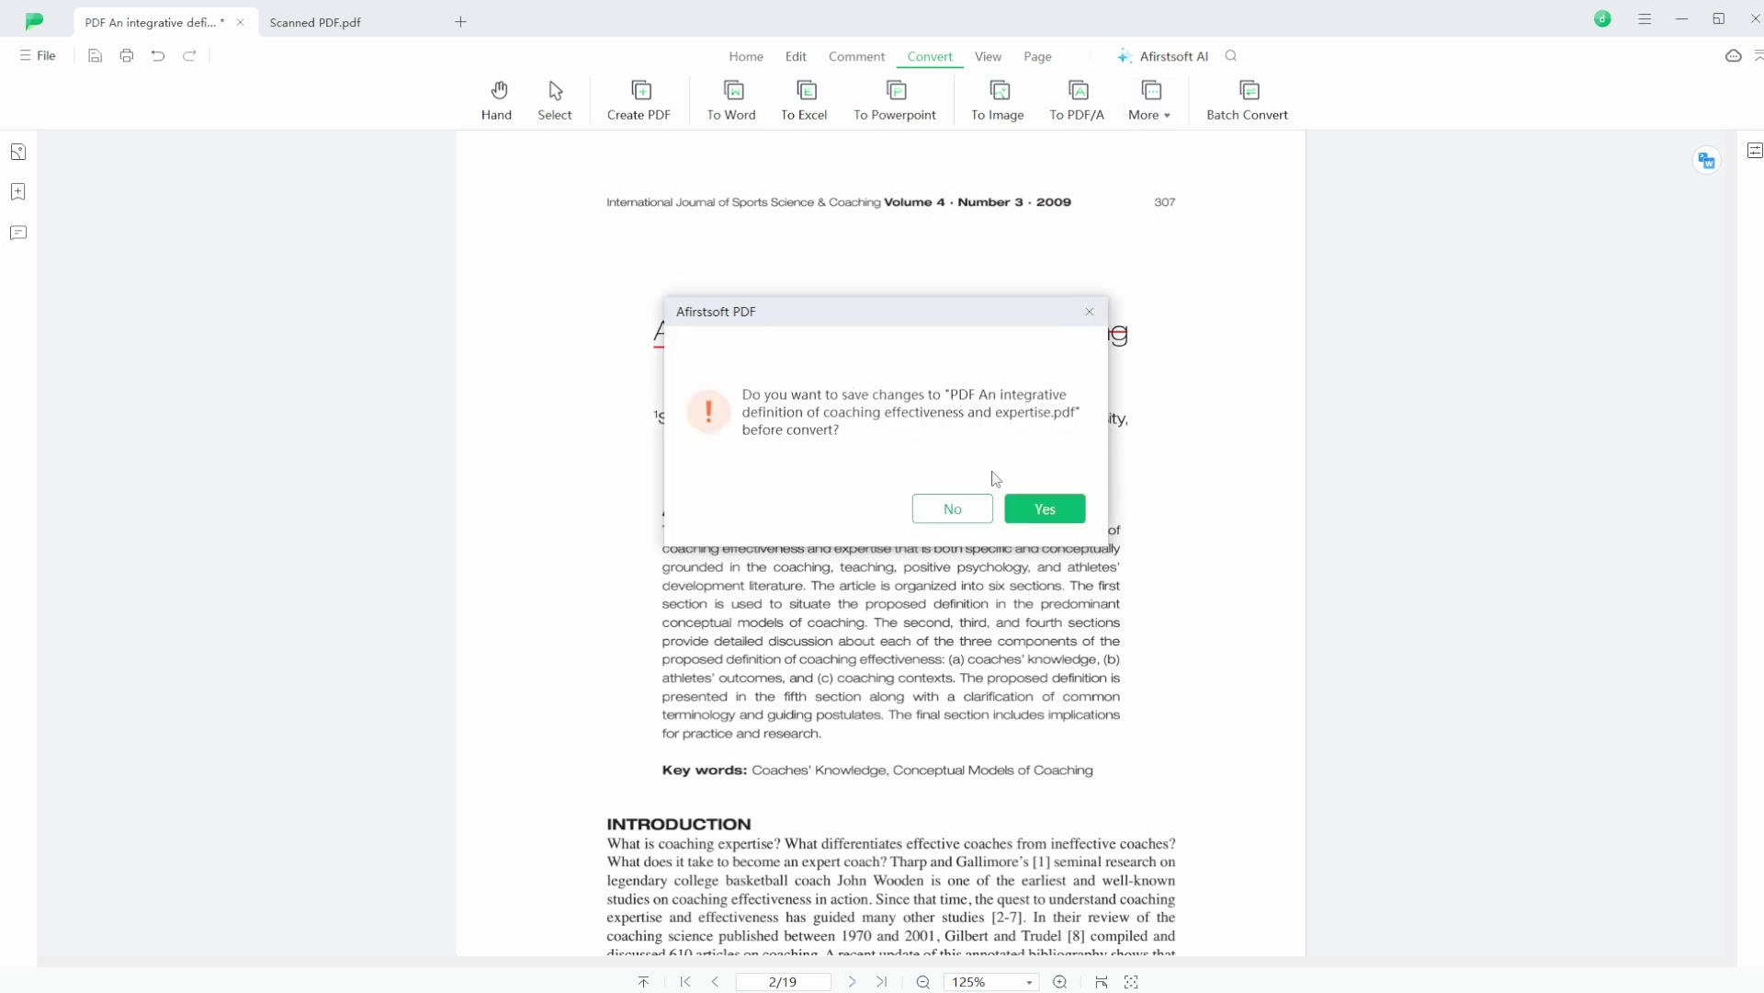
{"action": "left_click", "coordinate": [1052, 521]}
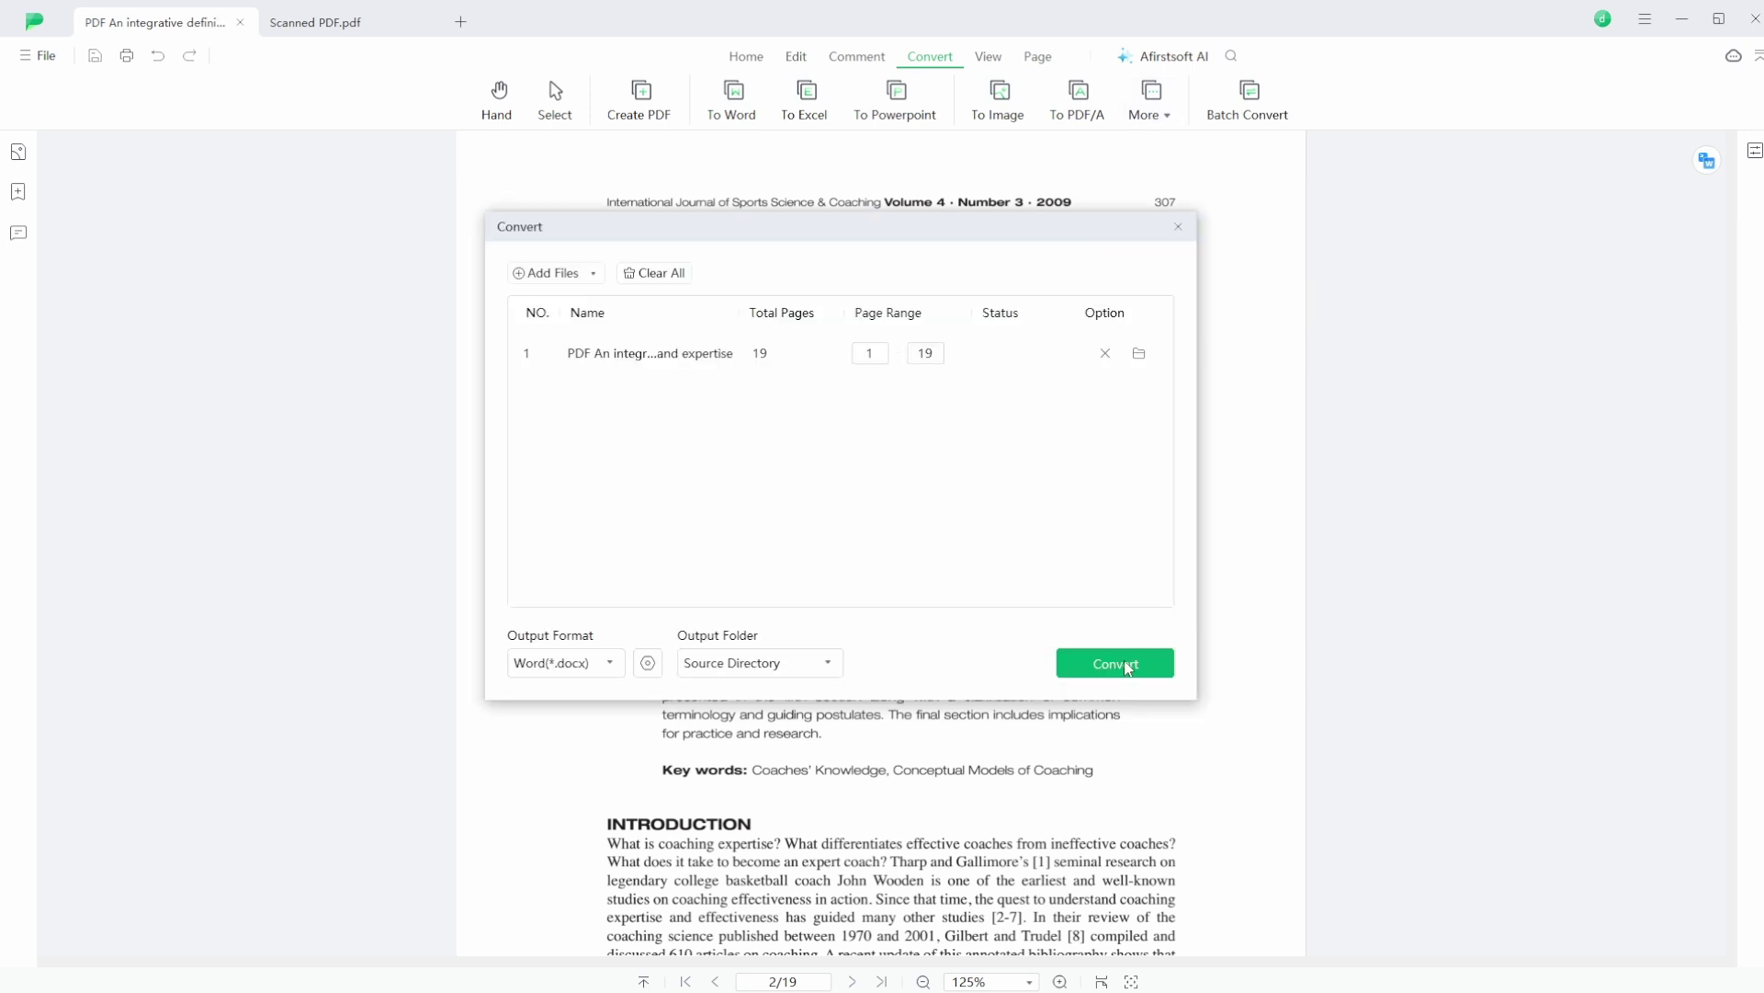
{"action": "left_click", "coordinate": [1112, 663]}
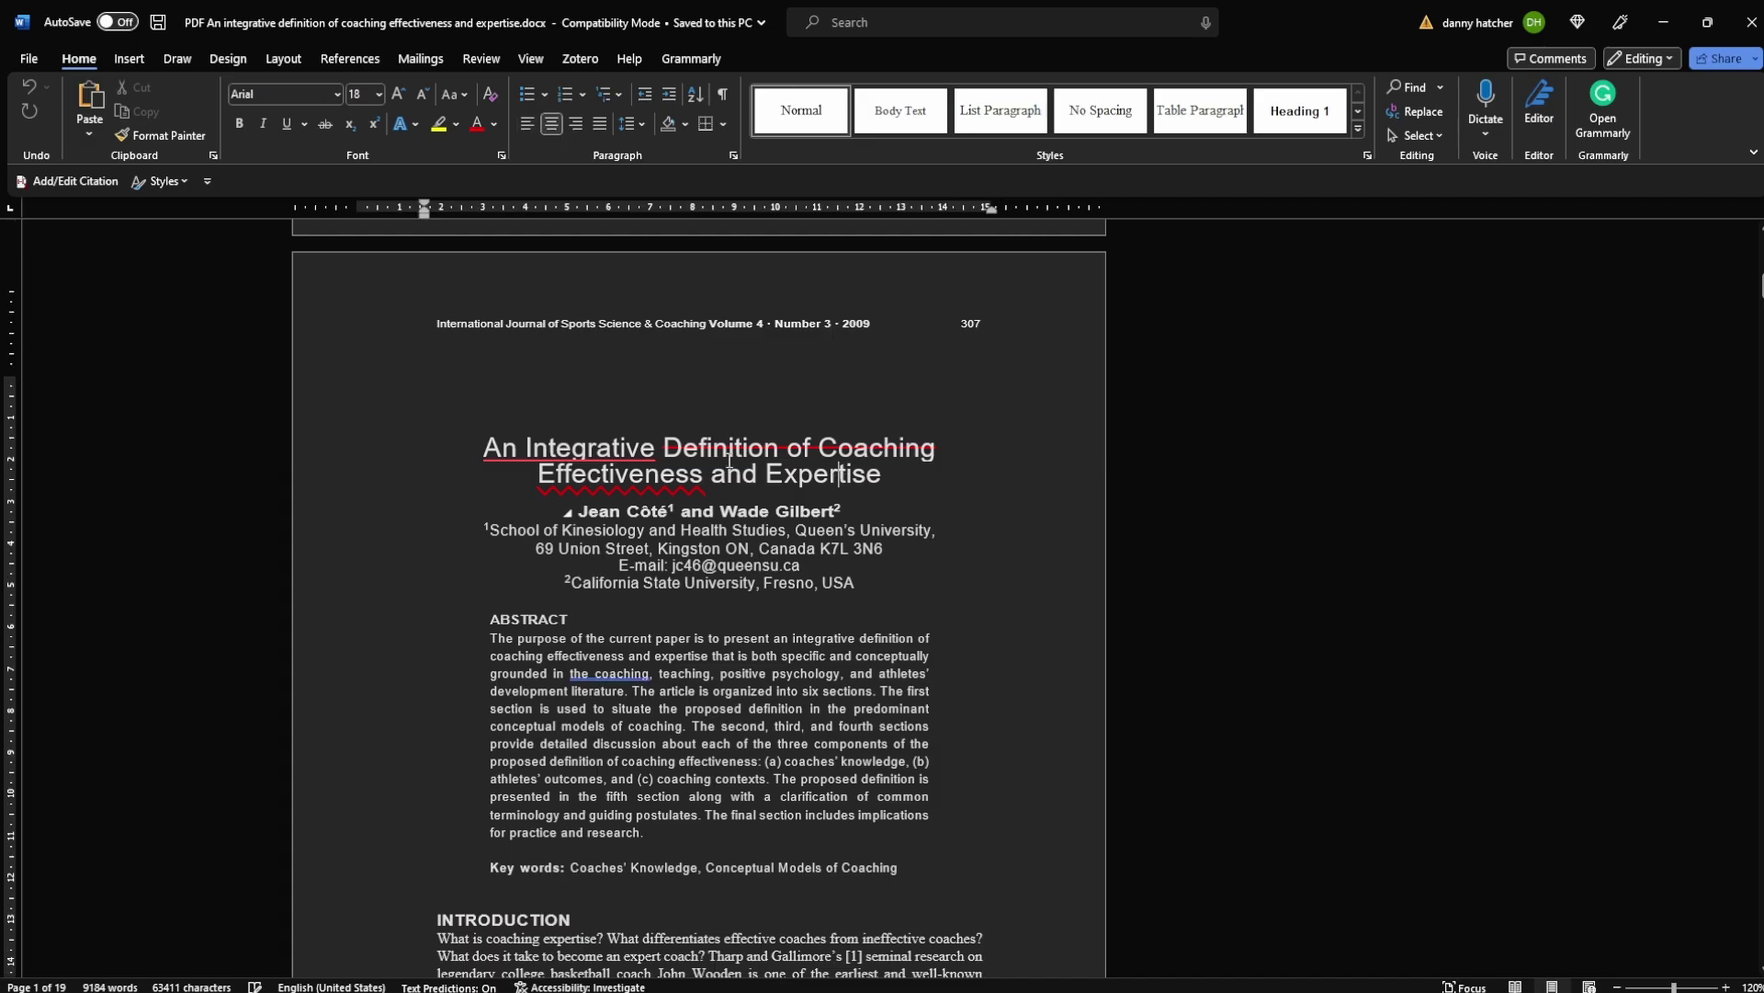
{"action": "scroll", "coordinate": [607, 445], "scroll_direction": "down", "scroll_amount": 1}
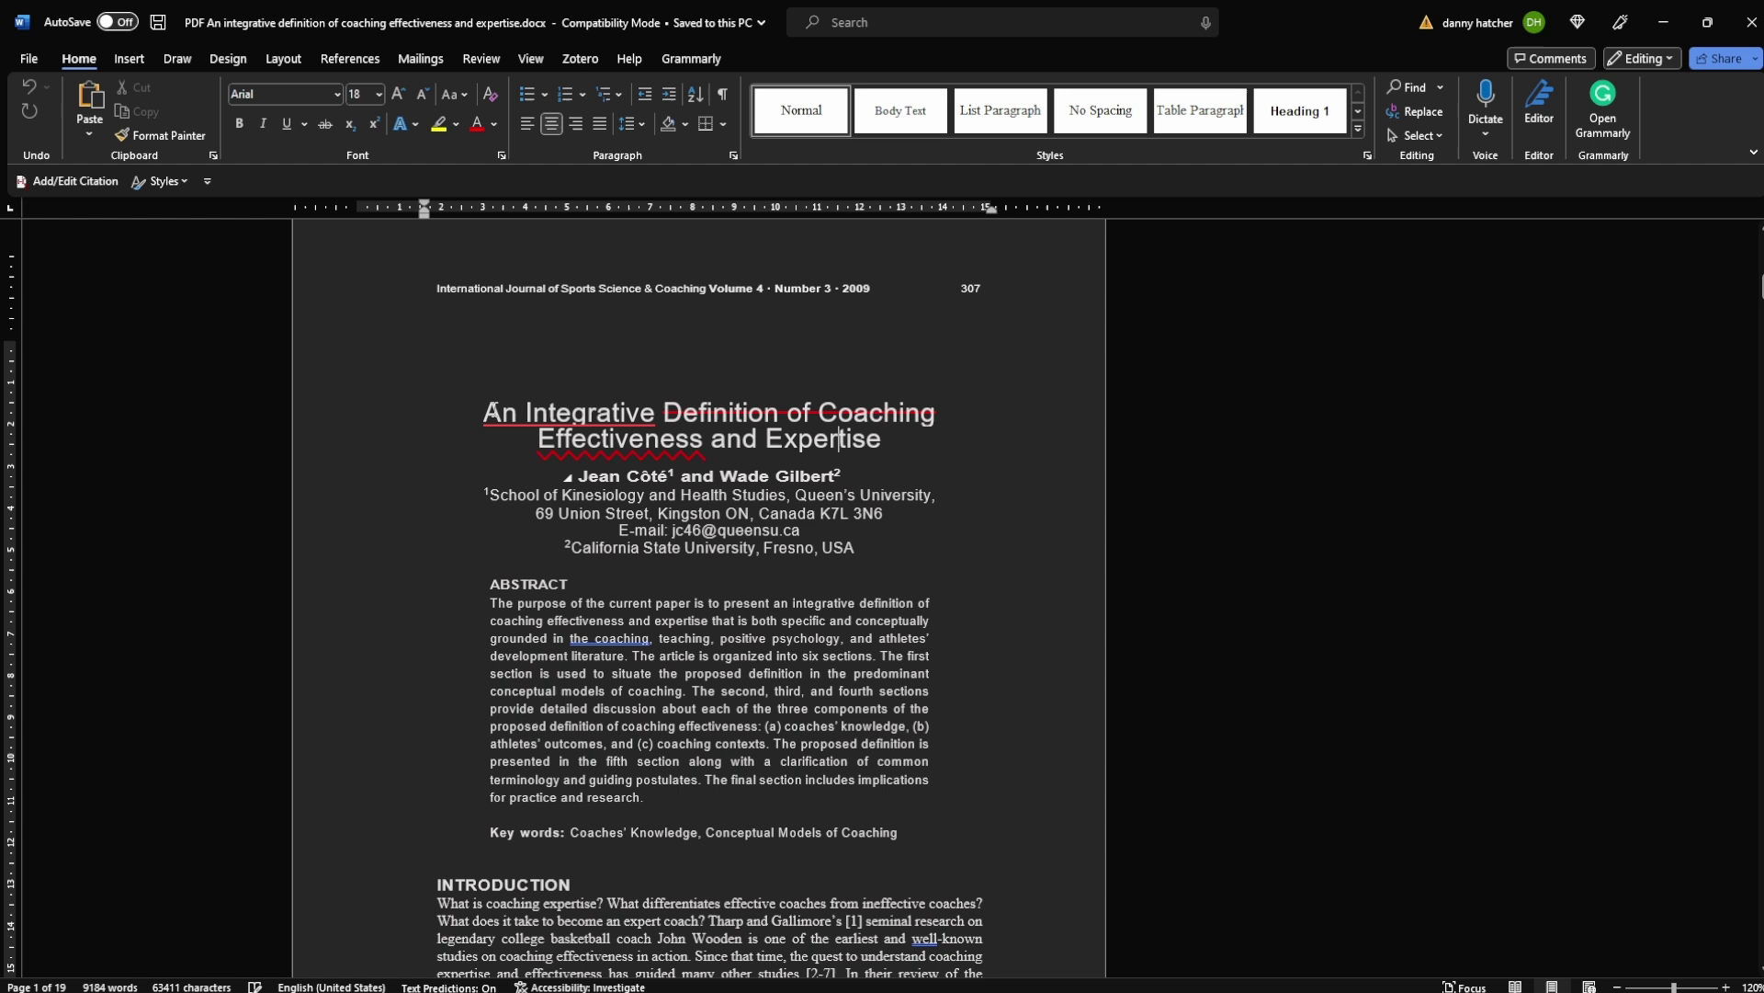
{"action": "scroll", "coordinate": [730, 455], "scroll_direction": "down", "scroll_amount": 5}
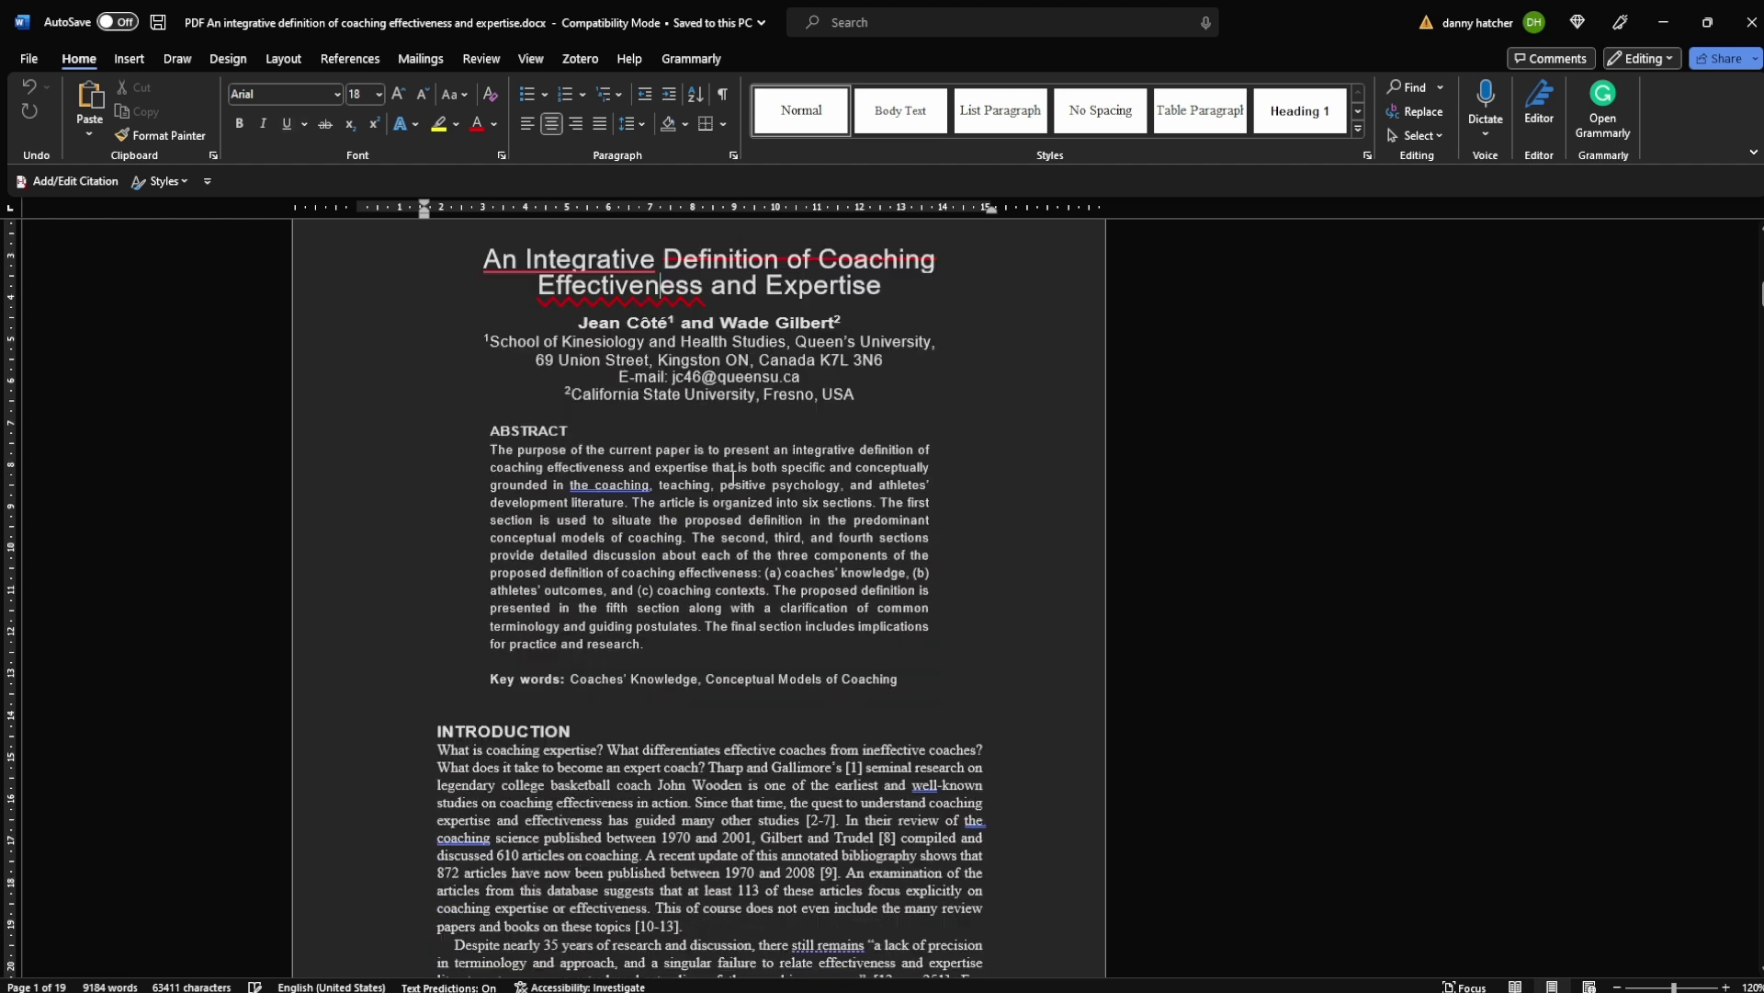
{"action": "scroll", "coordinate": [730, 456], "scroll_direction": "down", "scroll_amount": 5}
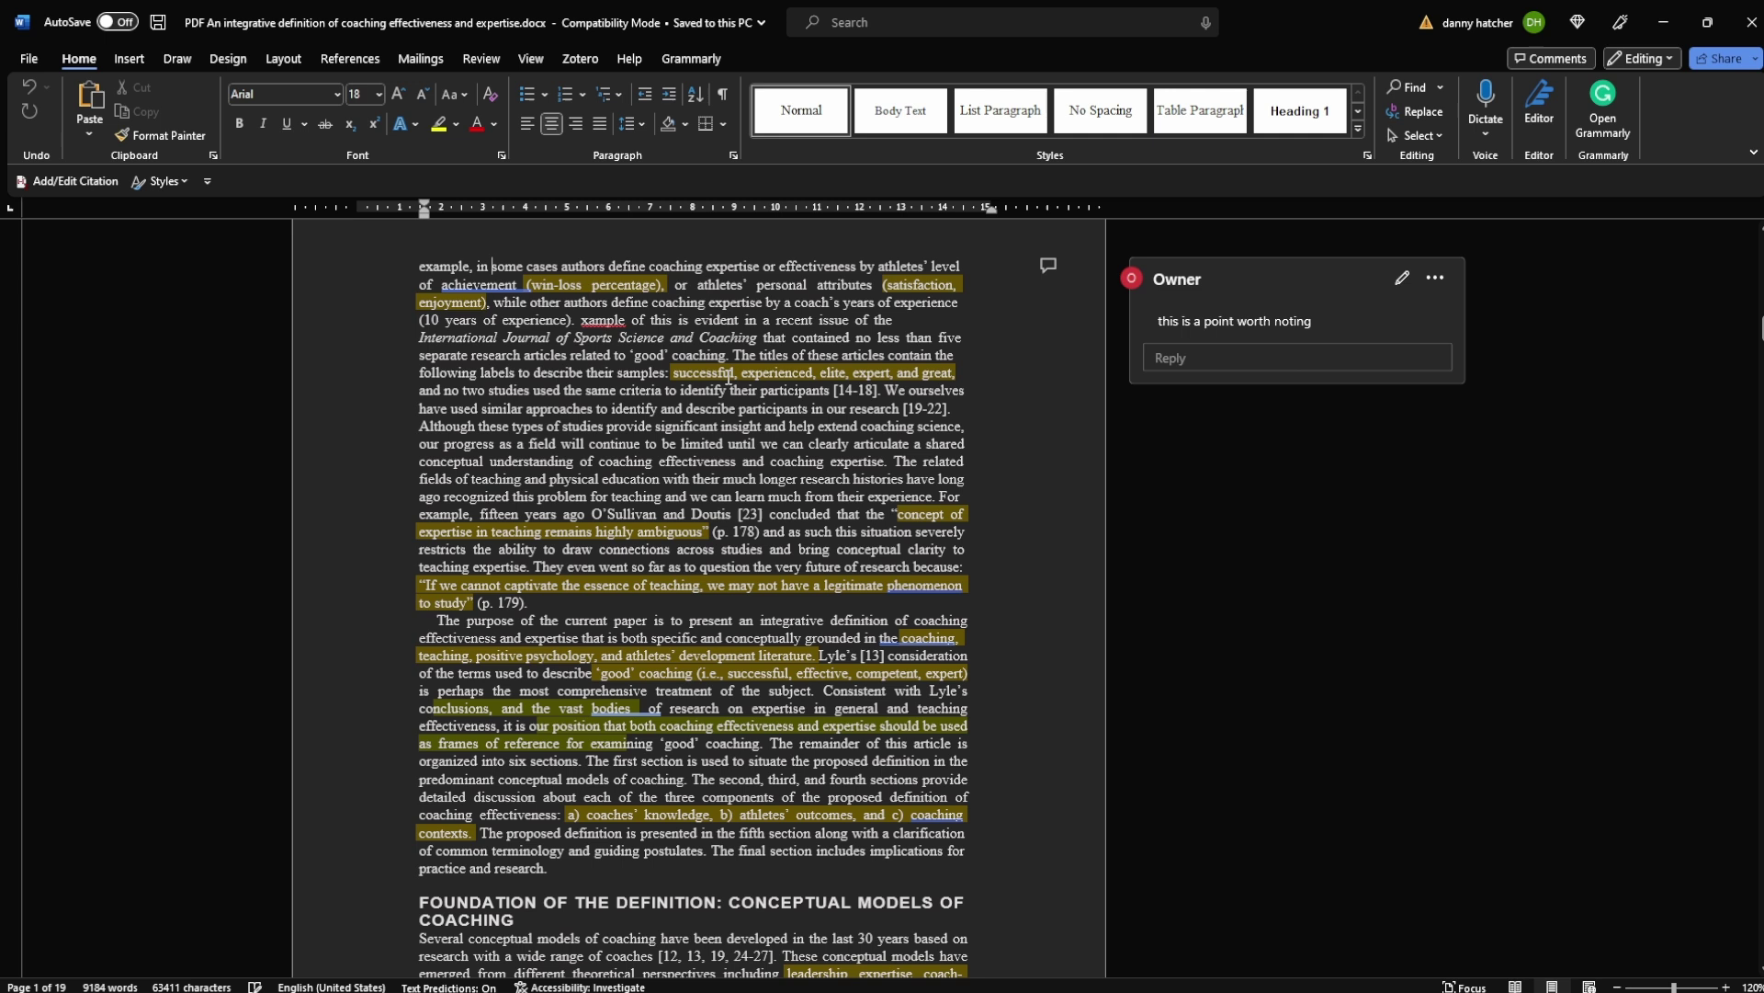
{"action": "left_click", "coordinate": [719, 426]}
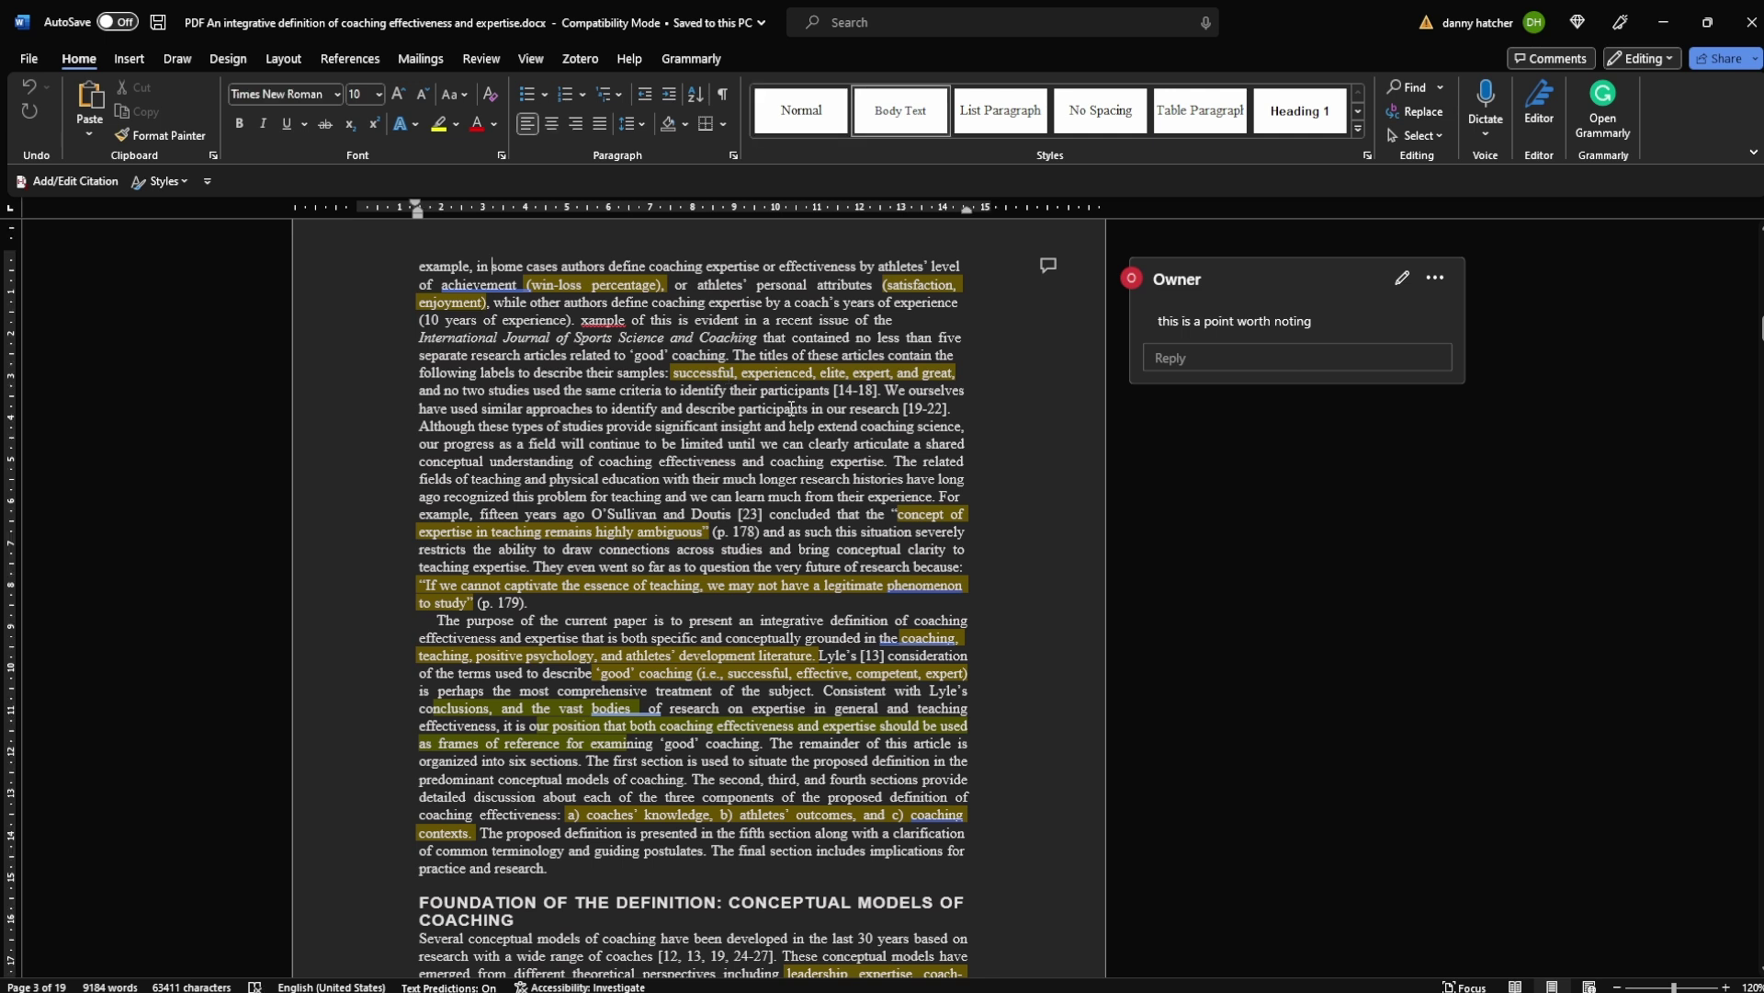
Step: Close Word and generate an Afirstsoft AI summary of the coaching article, scrolling through it
{"action": "left_click", "coordinate": [1747, 29]}
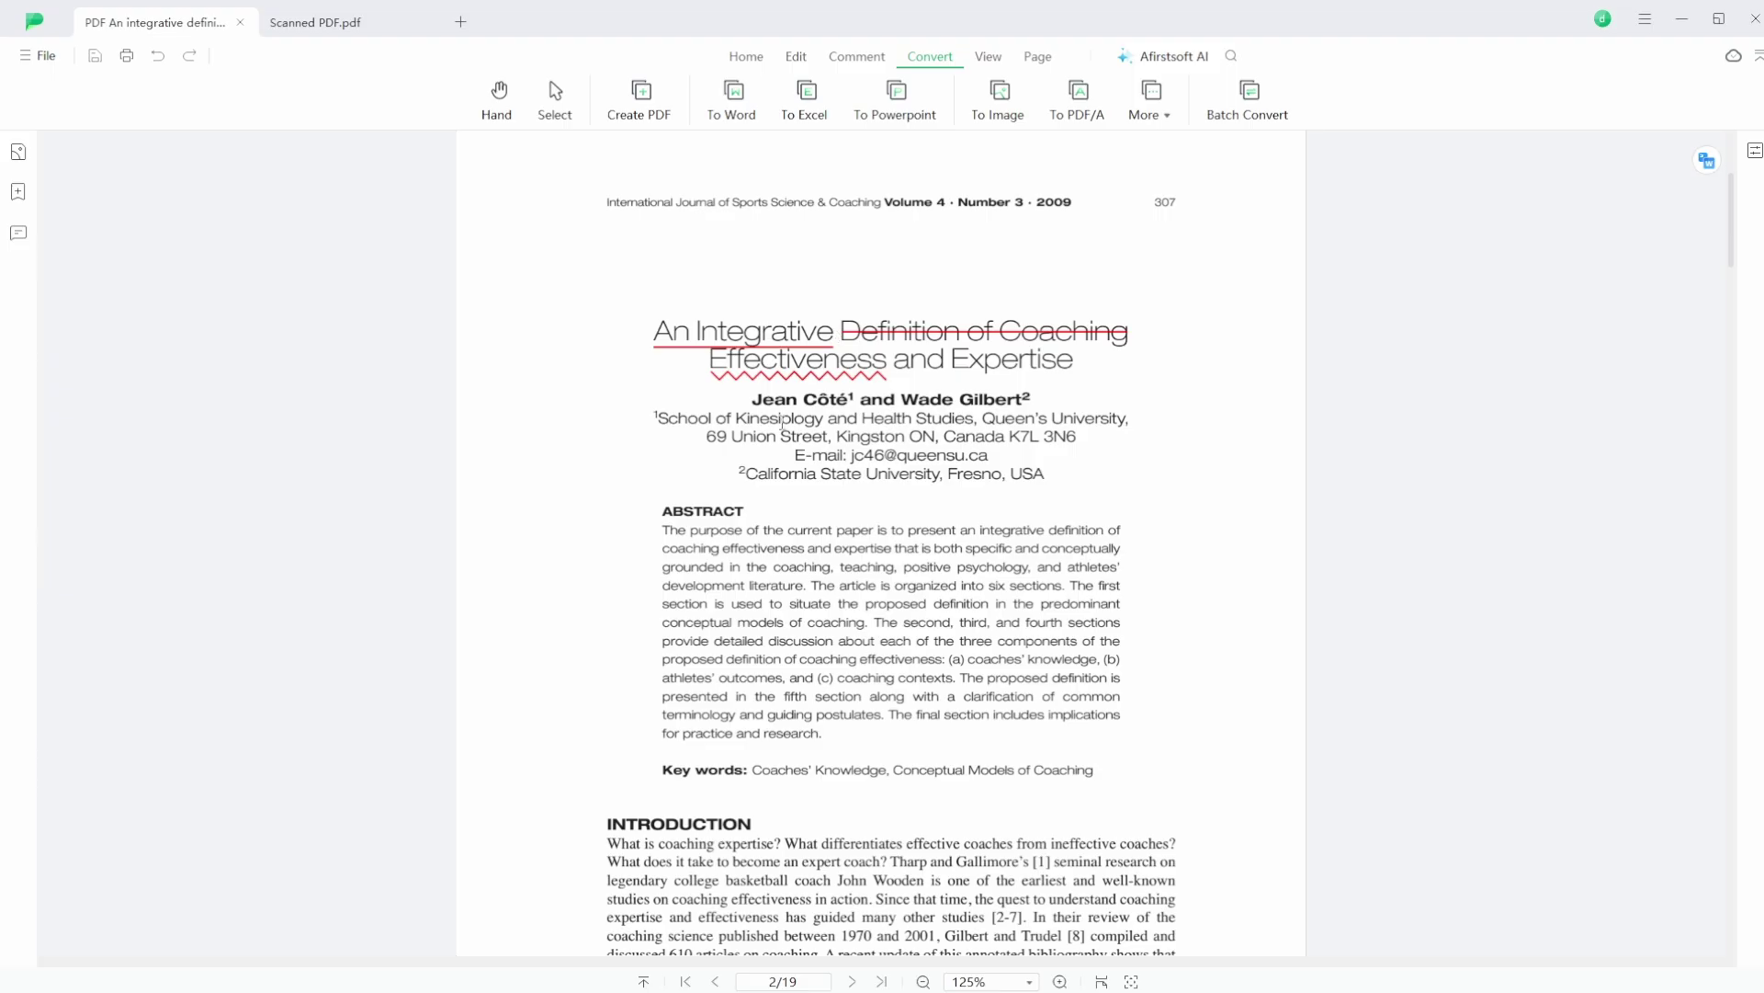
{"action": "left_click", "coordinate": [1158, 61]}
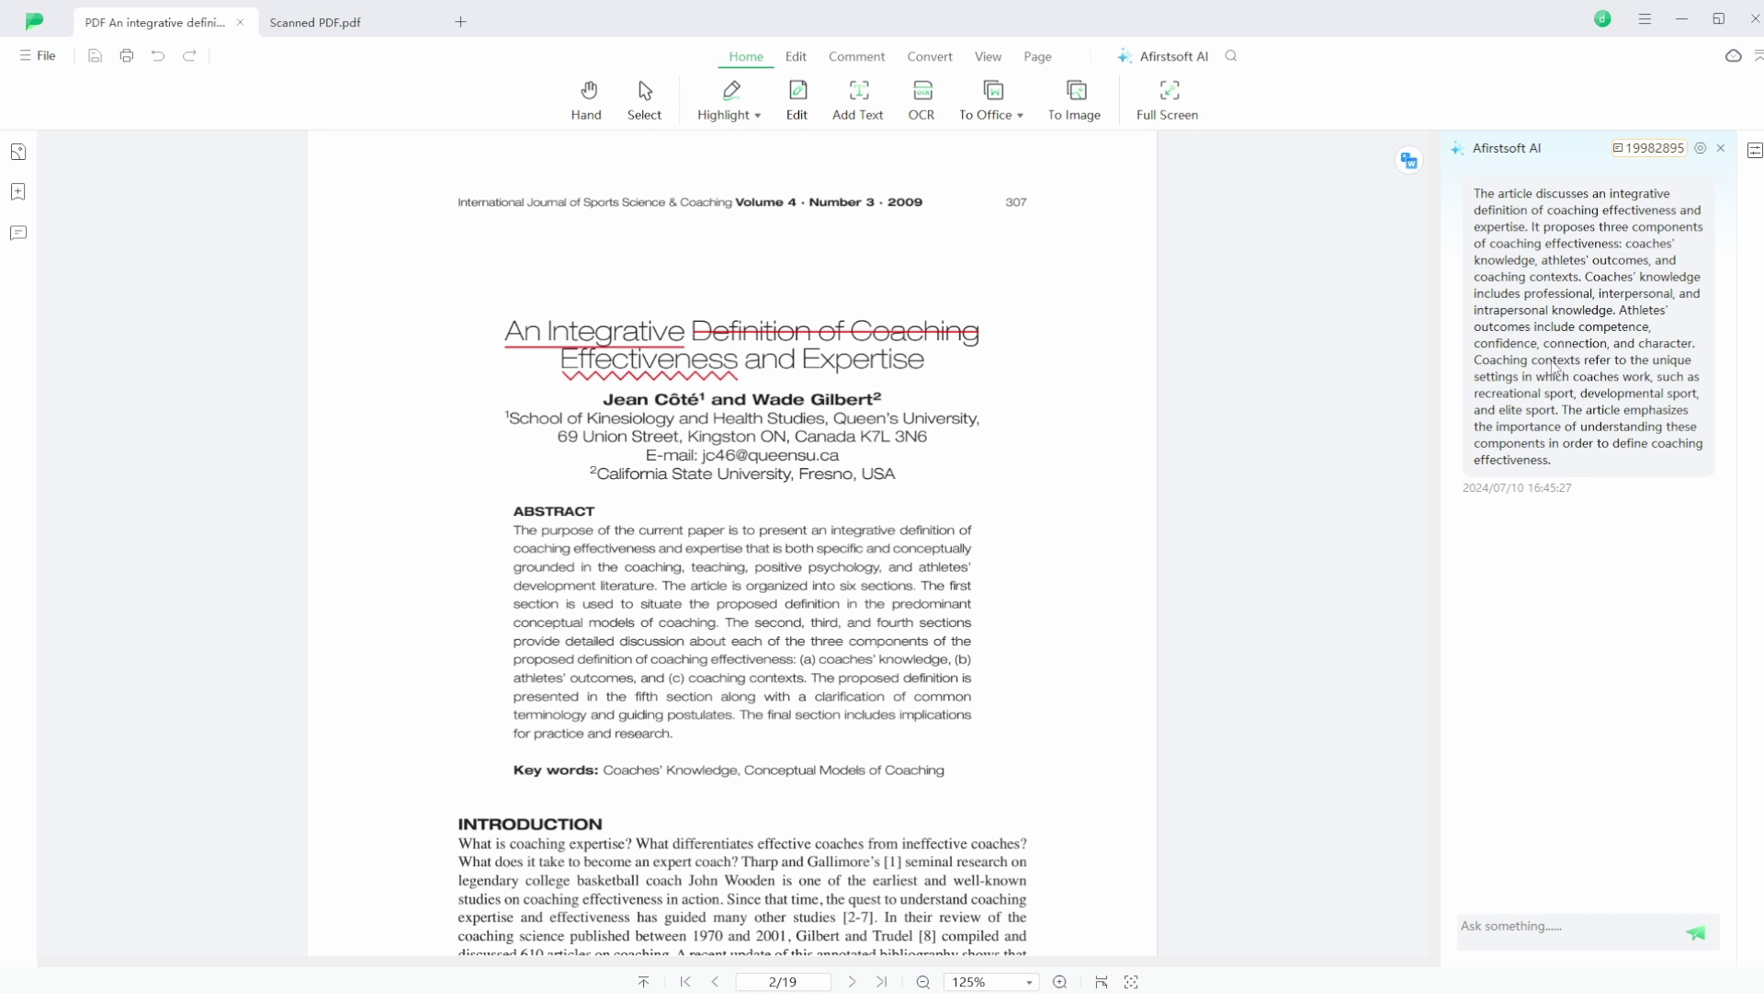
{"action": "scroll", "coordinate": [939, 570], "scroll_direction": "down", "scroll_amount": 3}
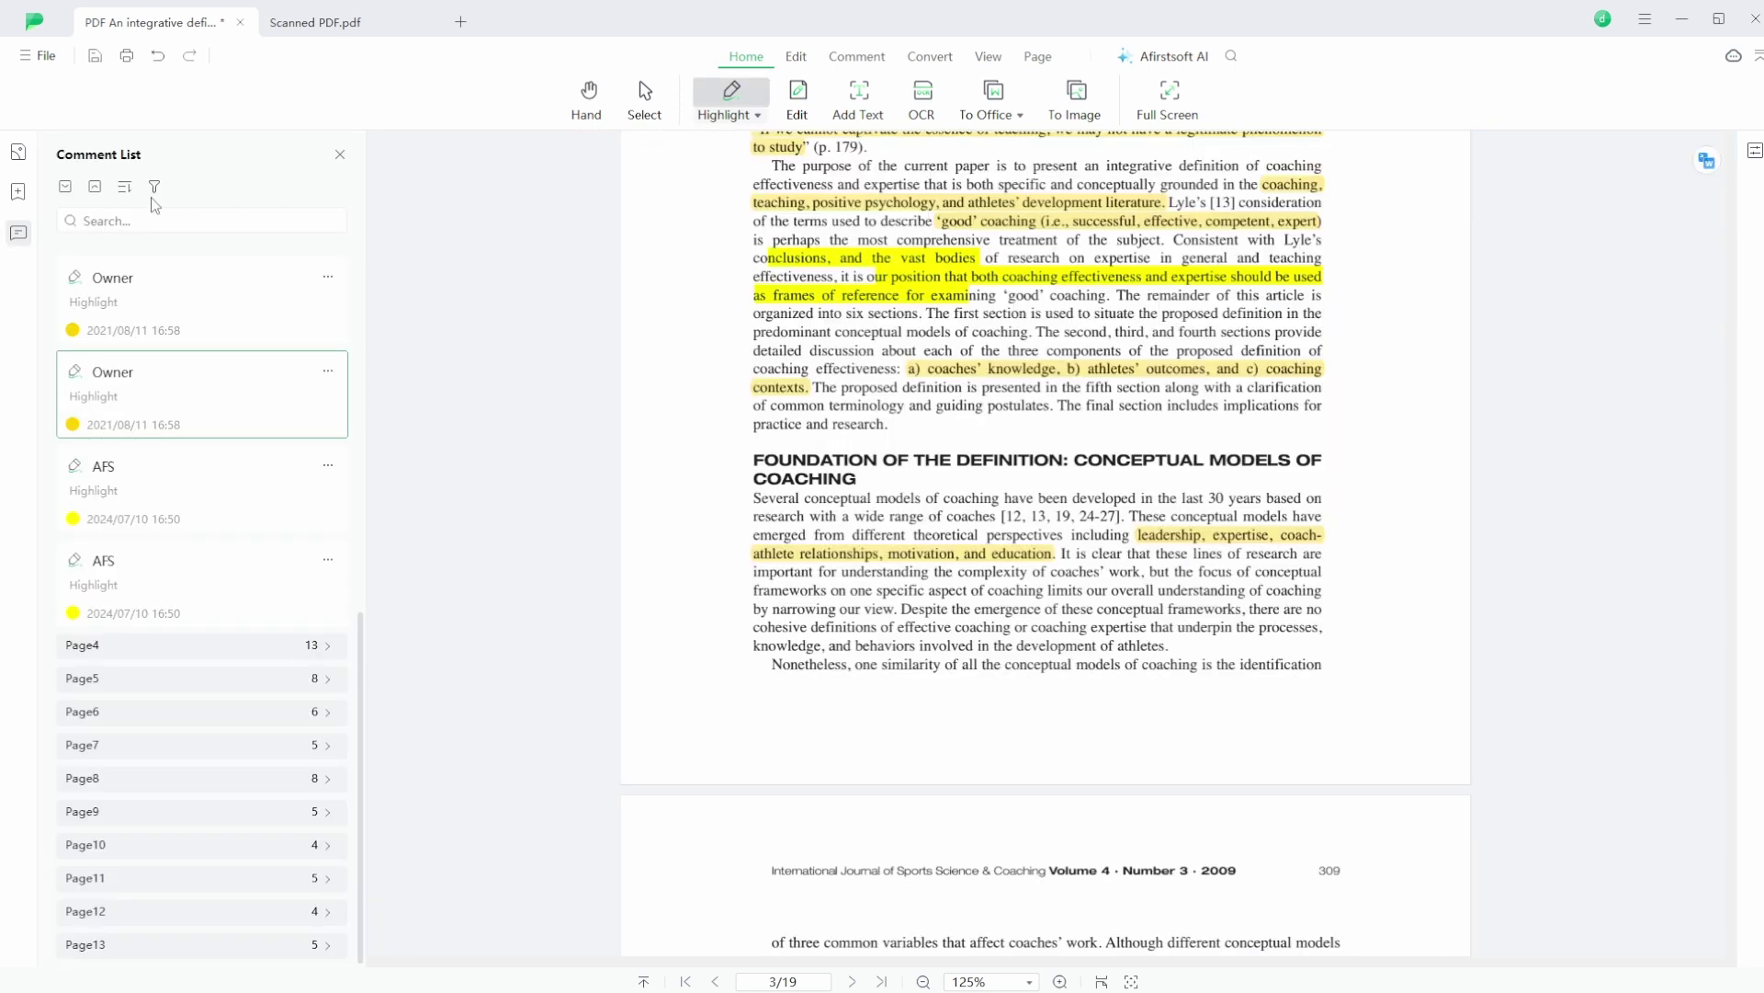
Step: Add a sub-bookmark named 'table' under 'second', pointing to the athletes' outcomes table on page 9
{"action": "left_click", "coordinate": [19, 194]}
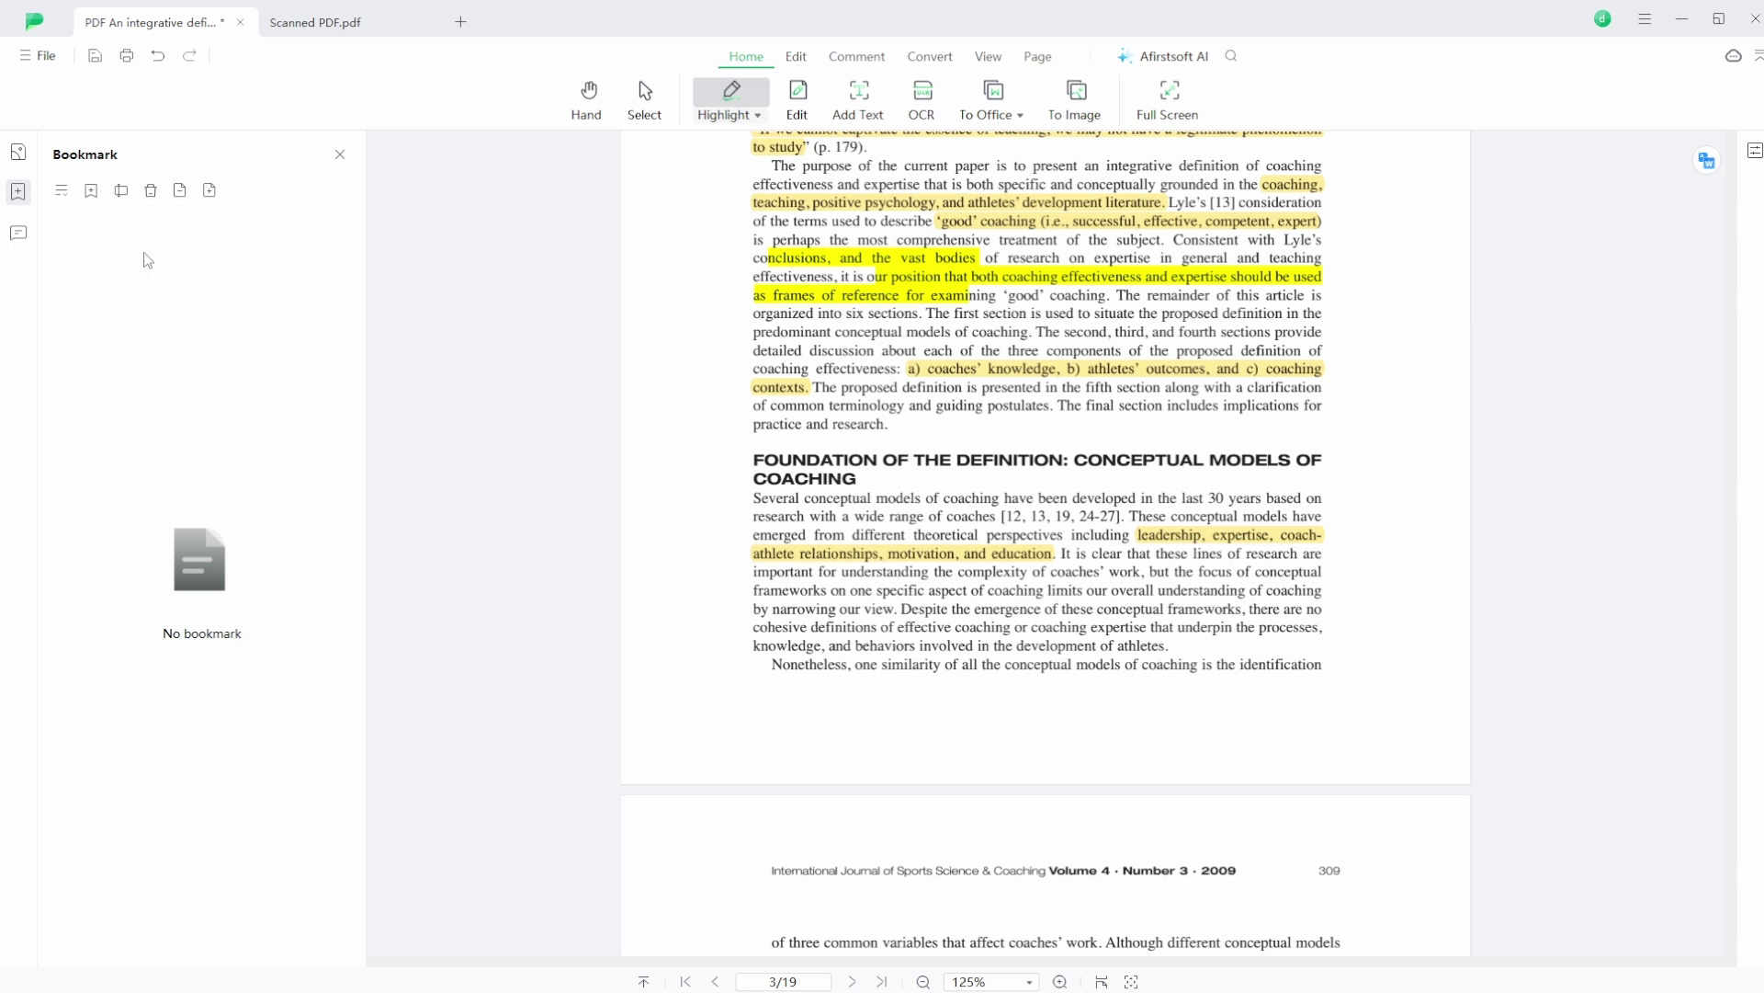
{"action": "left_click", "coordinate": [249, 237]}
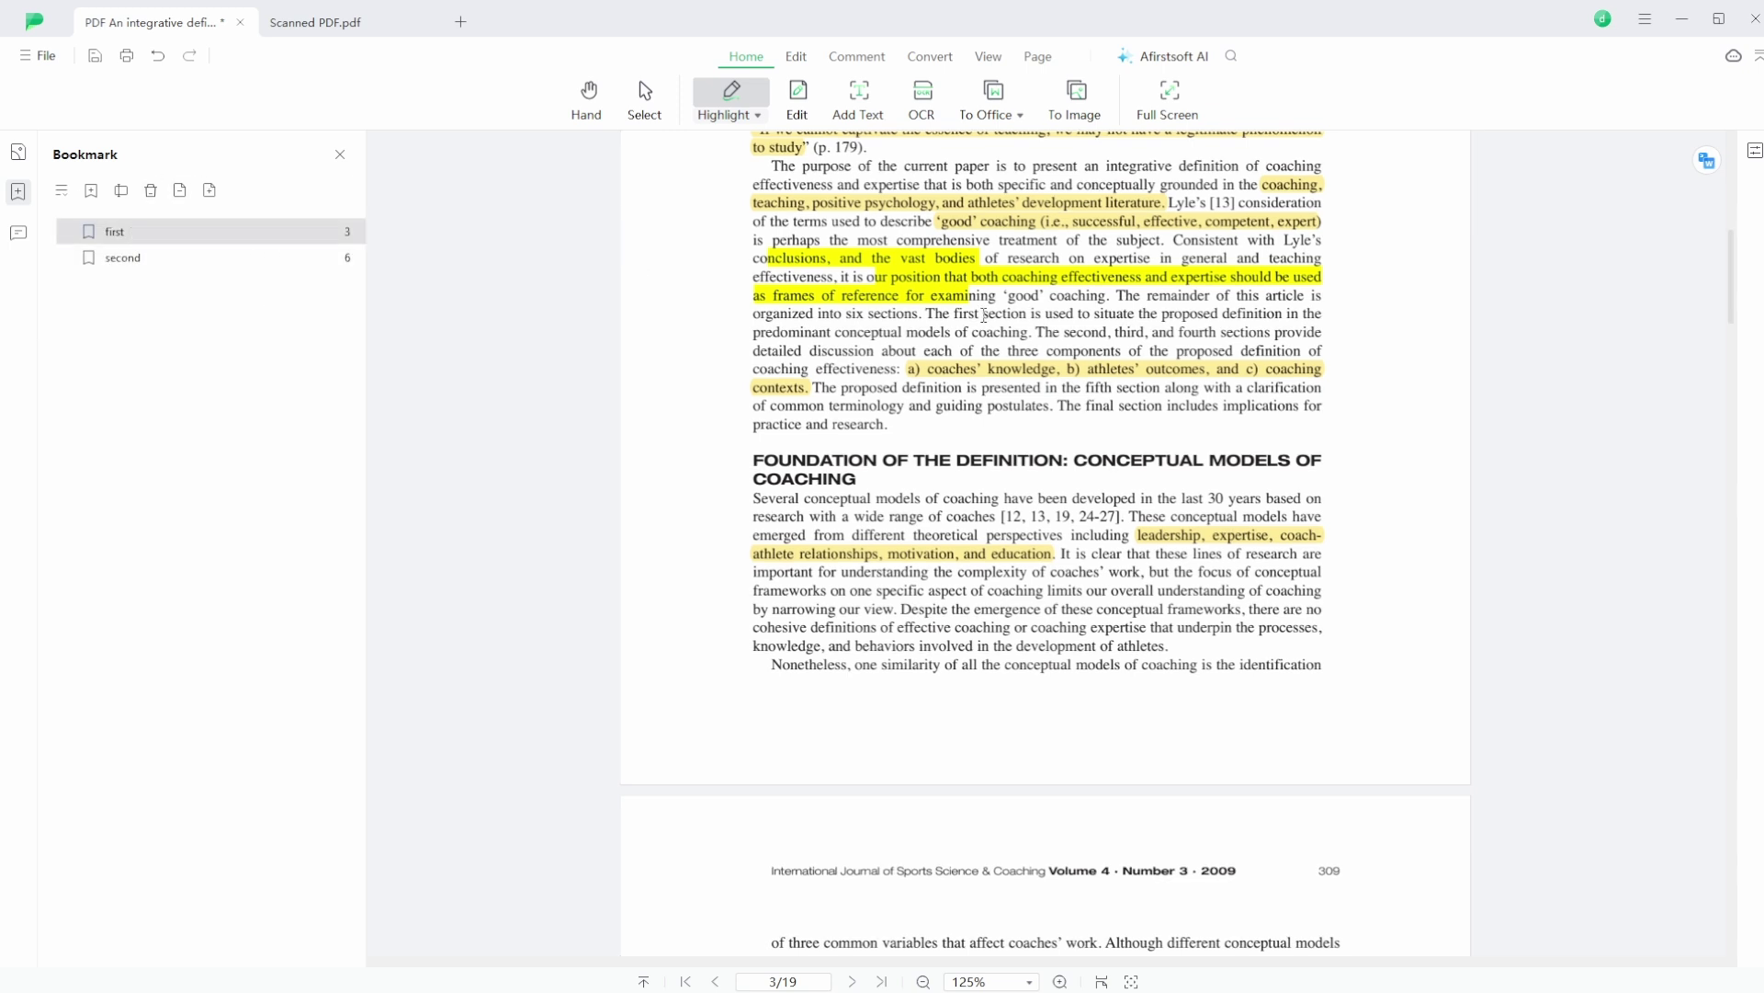
{"action": "left_click", "coordinate": [259, 259]}
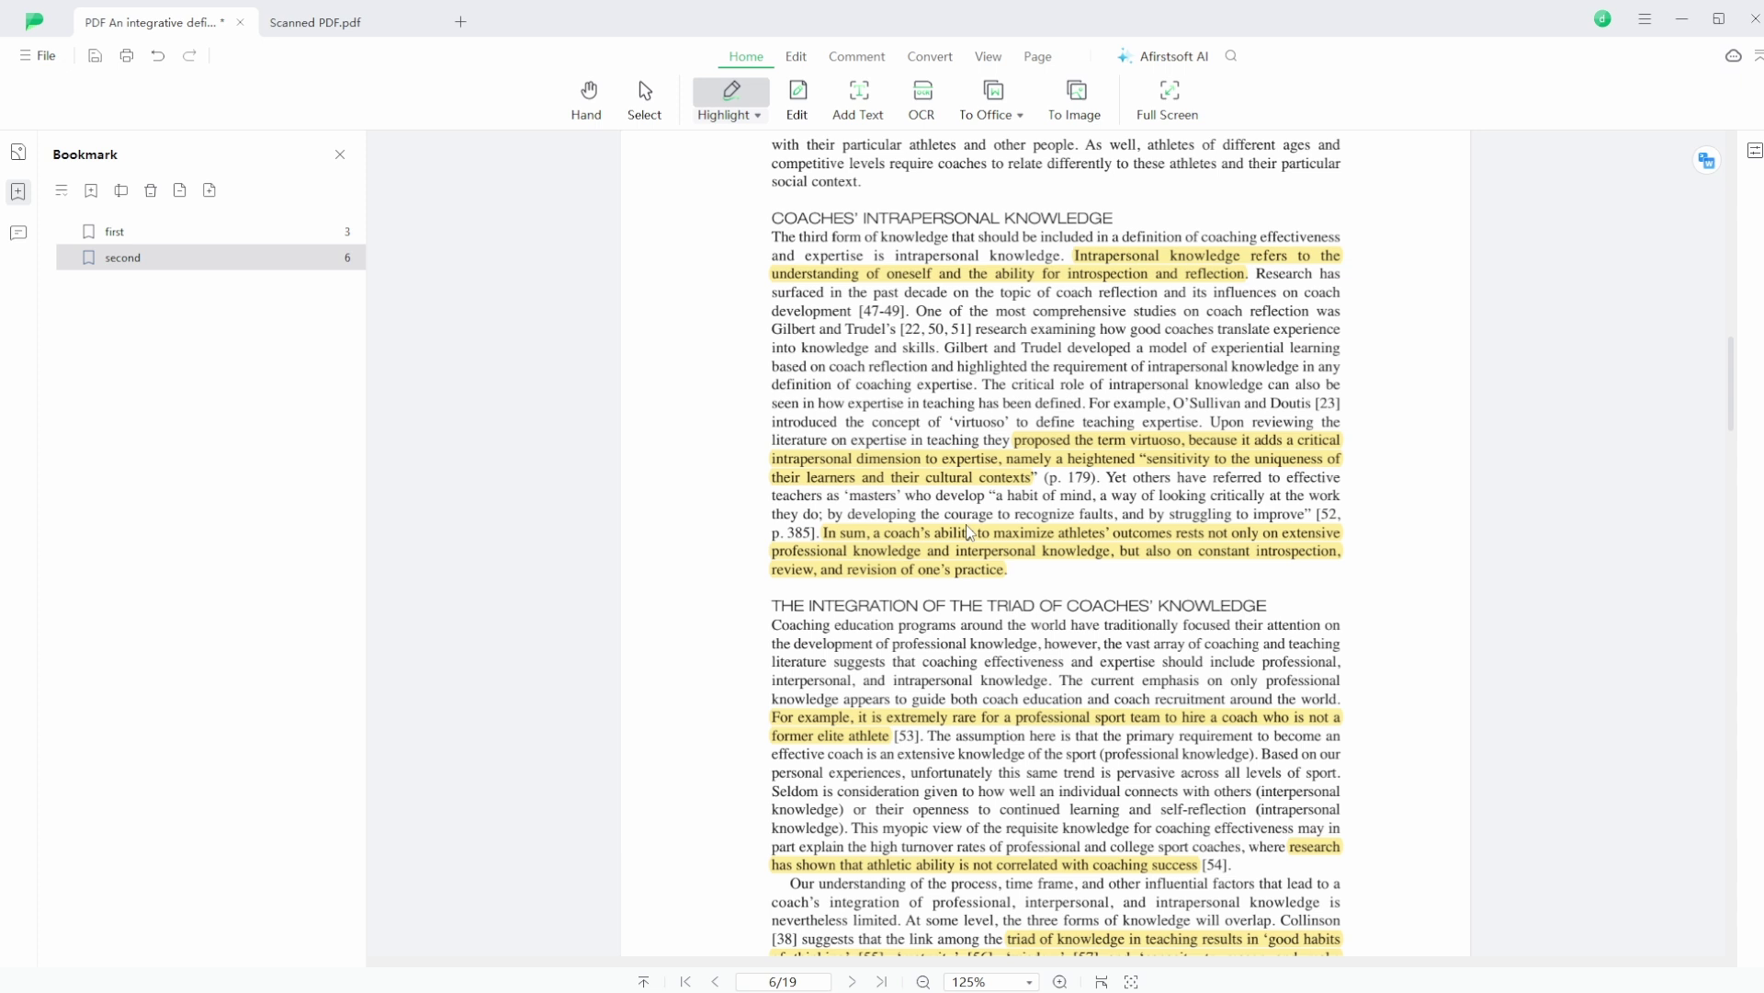
{"action": "scroll", "coordinate": [919, 413], "scroll_direction": "down", "scroll_amount": 15}
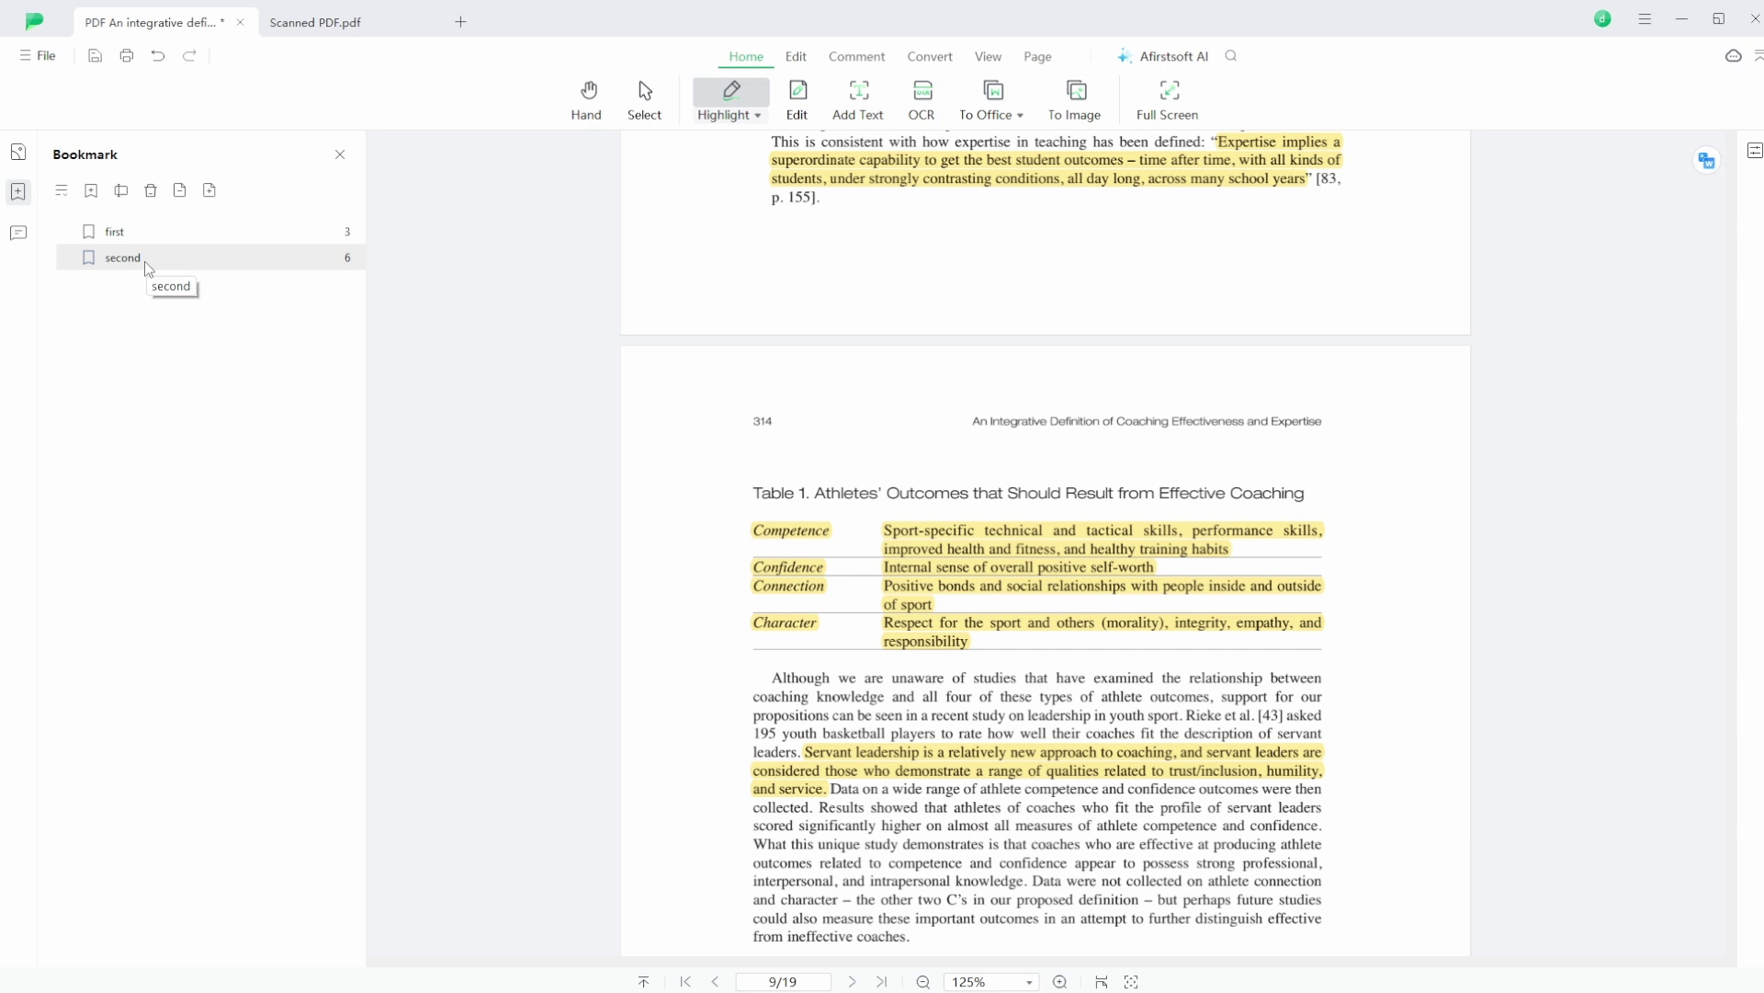
{"action": "left_click", "coordinate": [62, 191]}
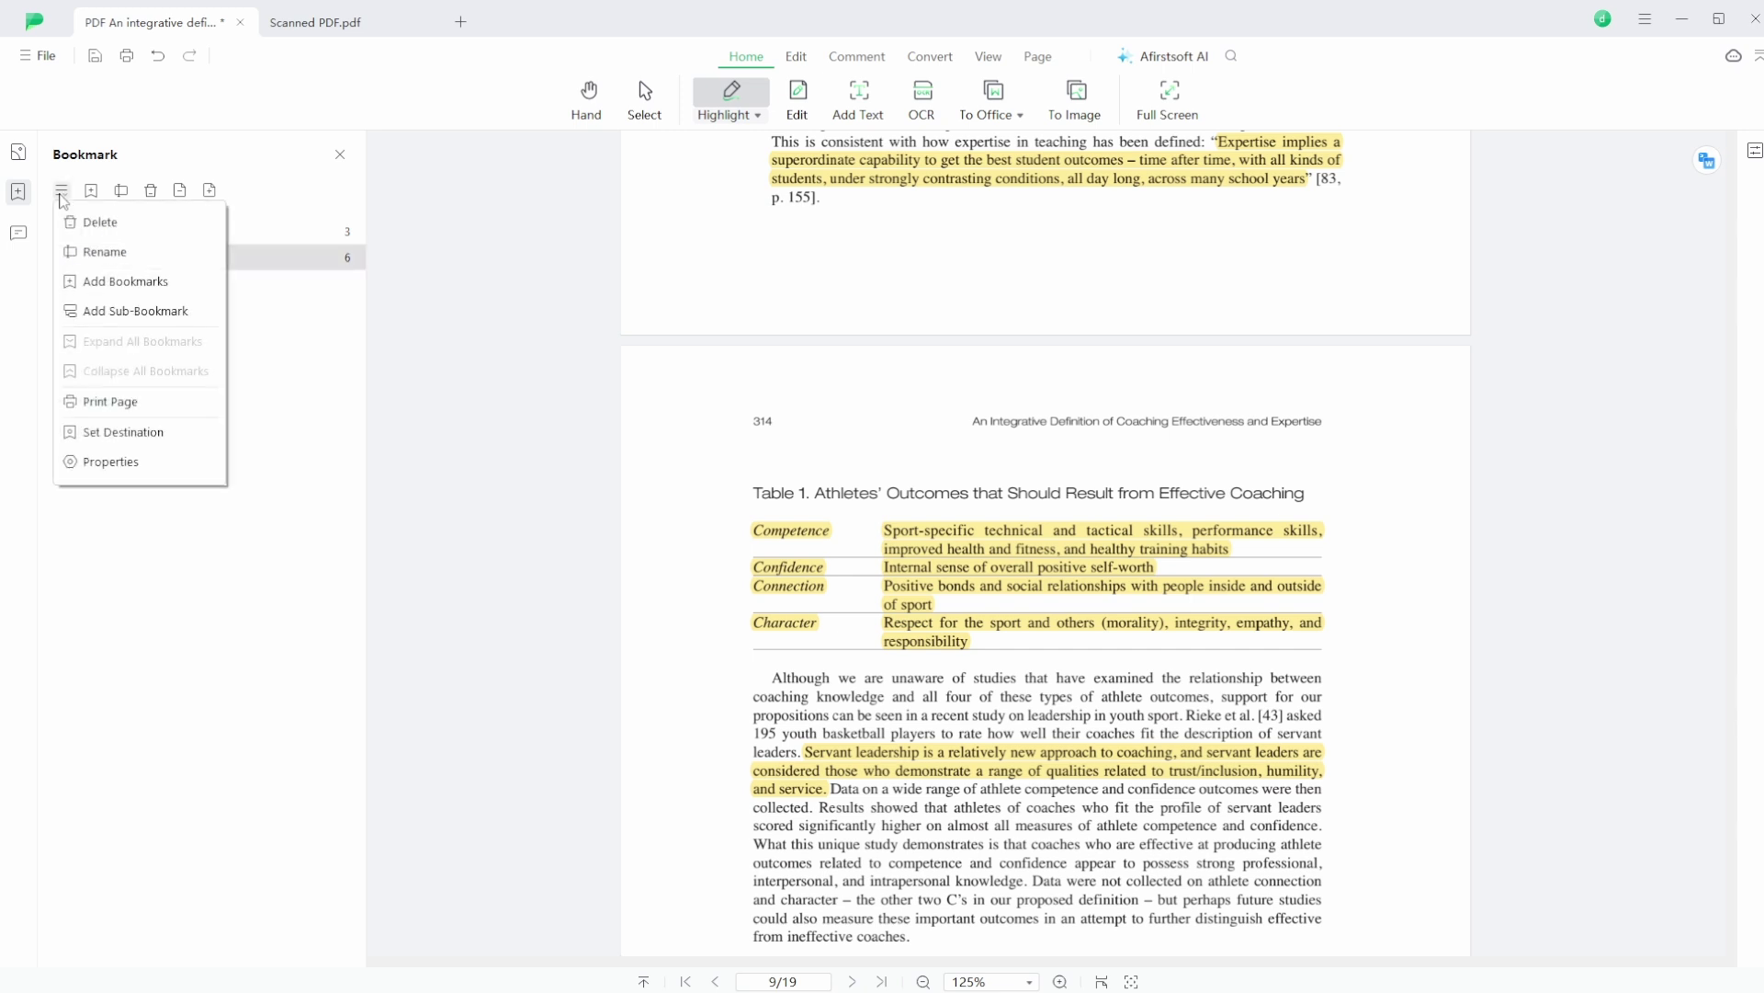
{"action": "left_click", "coordinate": [114, 312]}
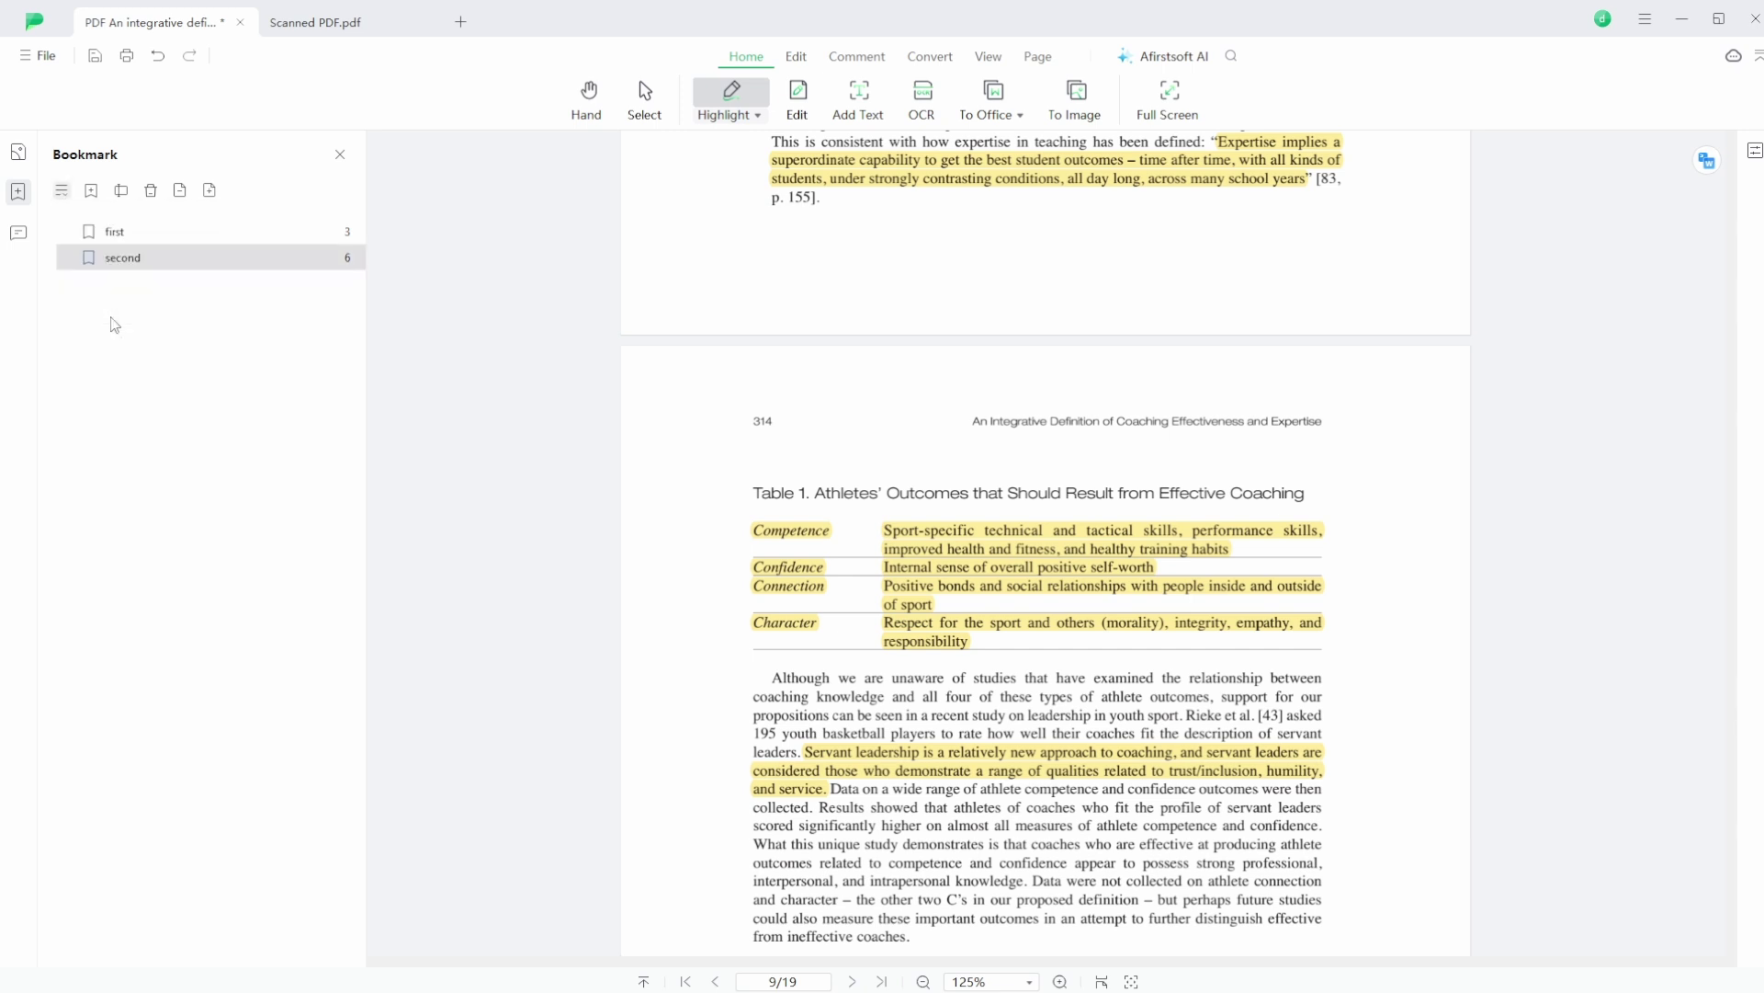
{"action": "type", "text": "table"}
{"action": "key", "text": "Return"}
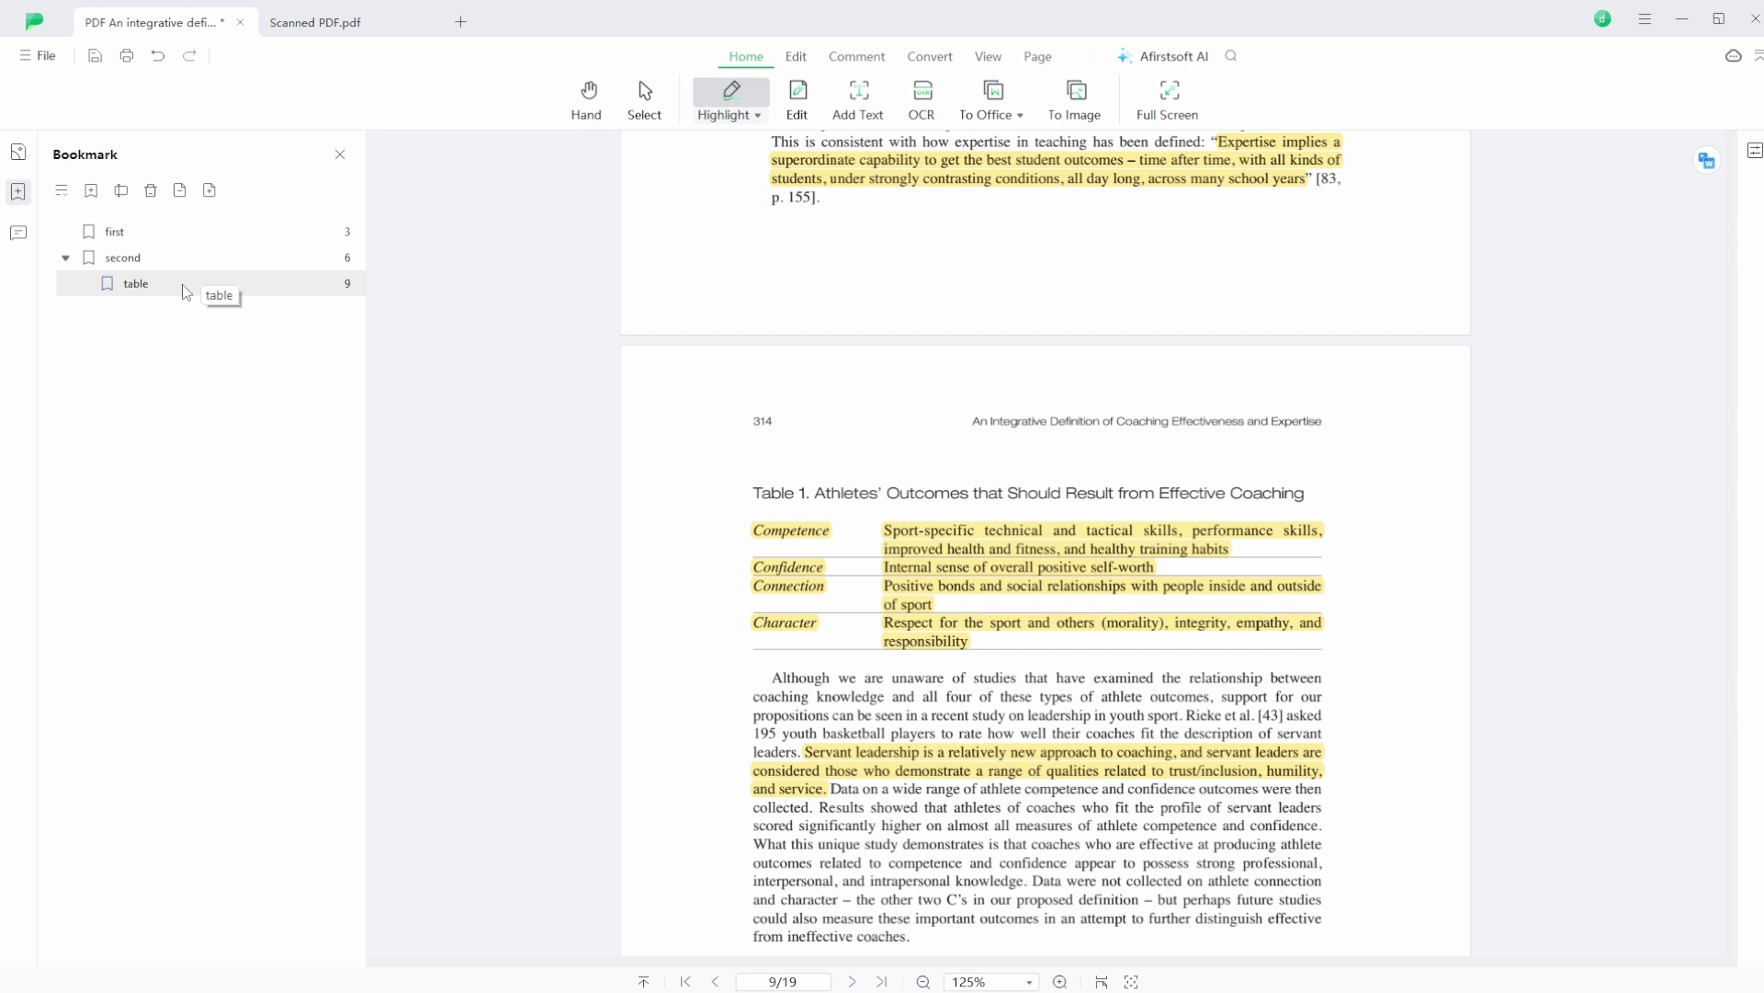
Step: In the page thumbnails, rotate page 5 anticlockwise twice, then clockwise twice back to upright
{"action": "left_click", "coordinate": [17, 153]}
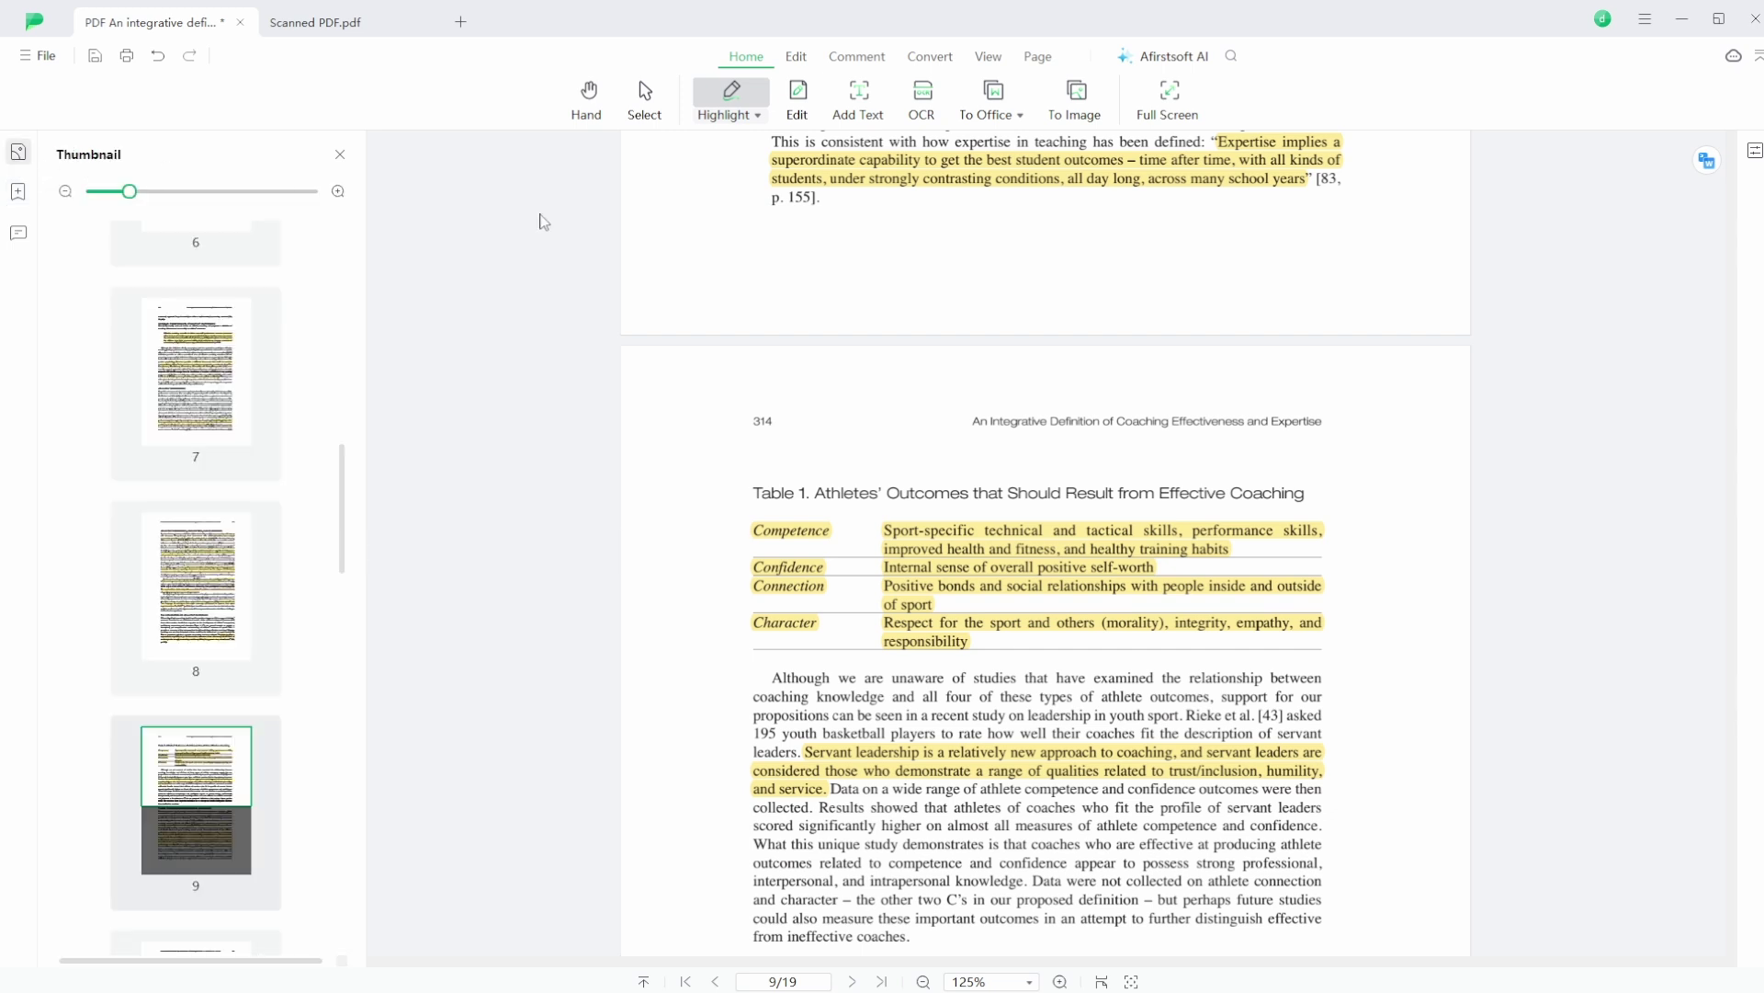
{"action": "left_click", "coordinate": [1040, 59]}
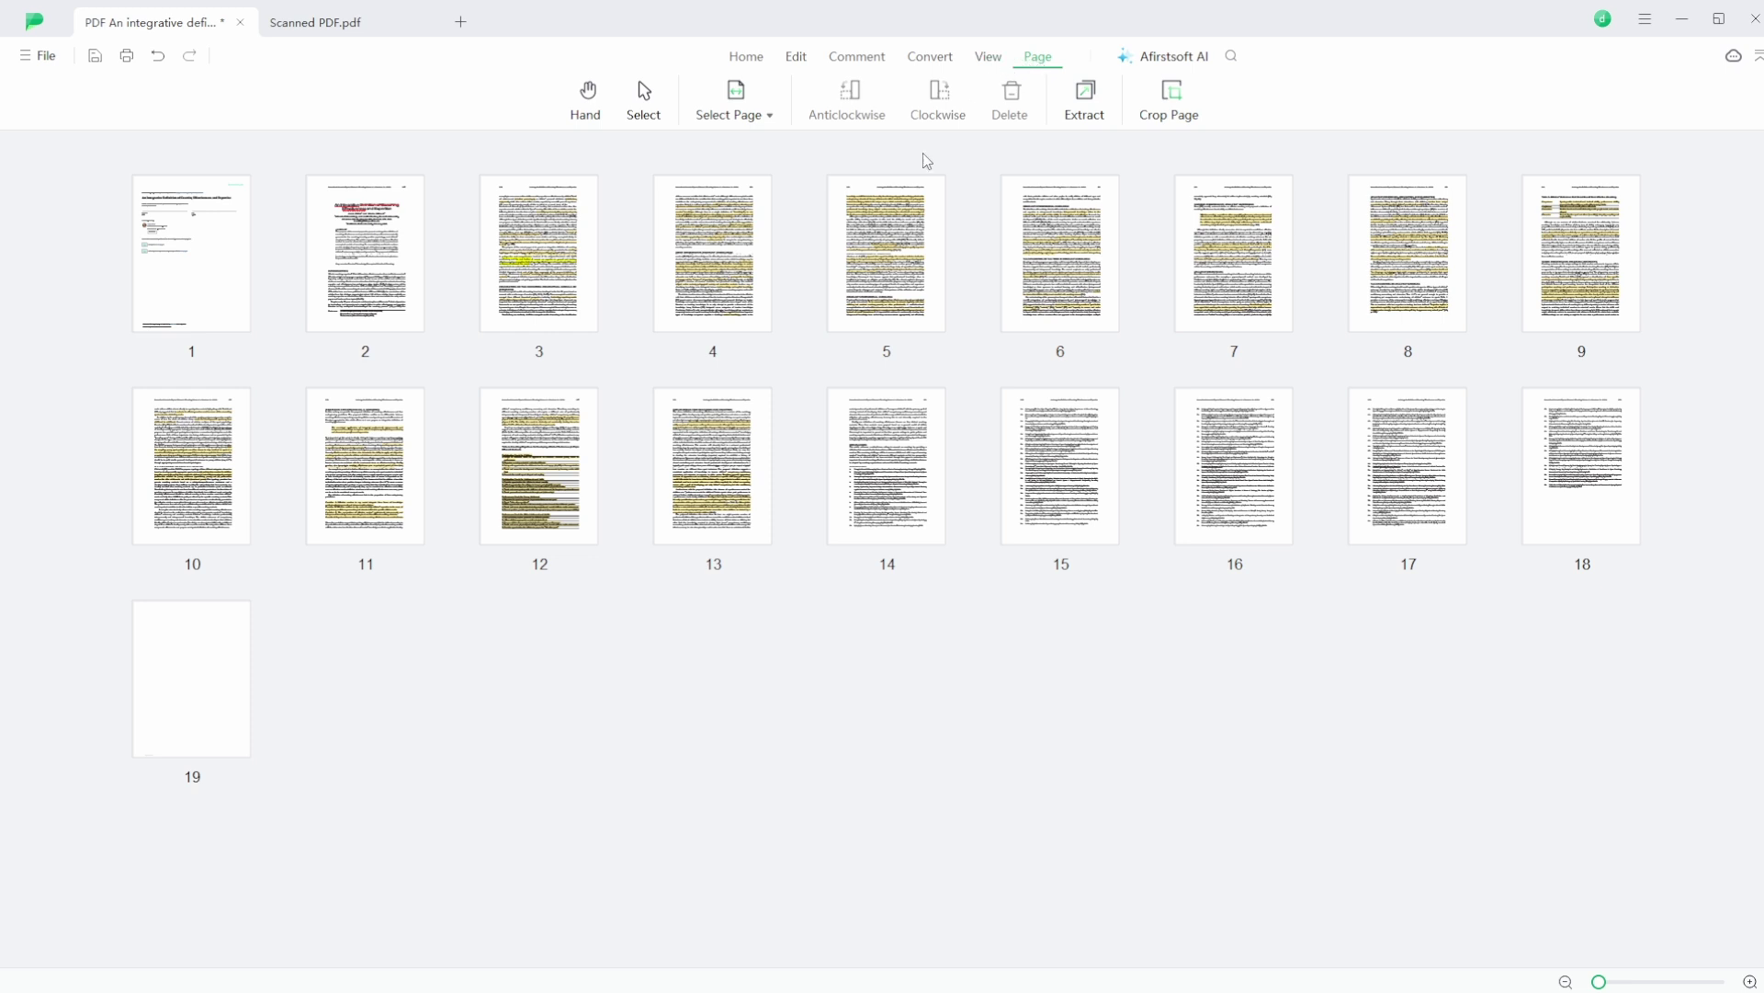
{"action": "left_click", "coordinate": [894, 276]}
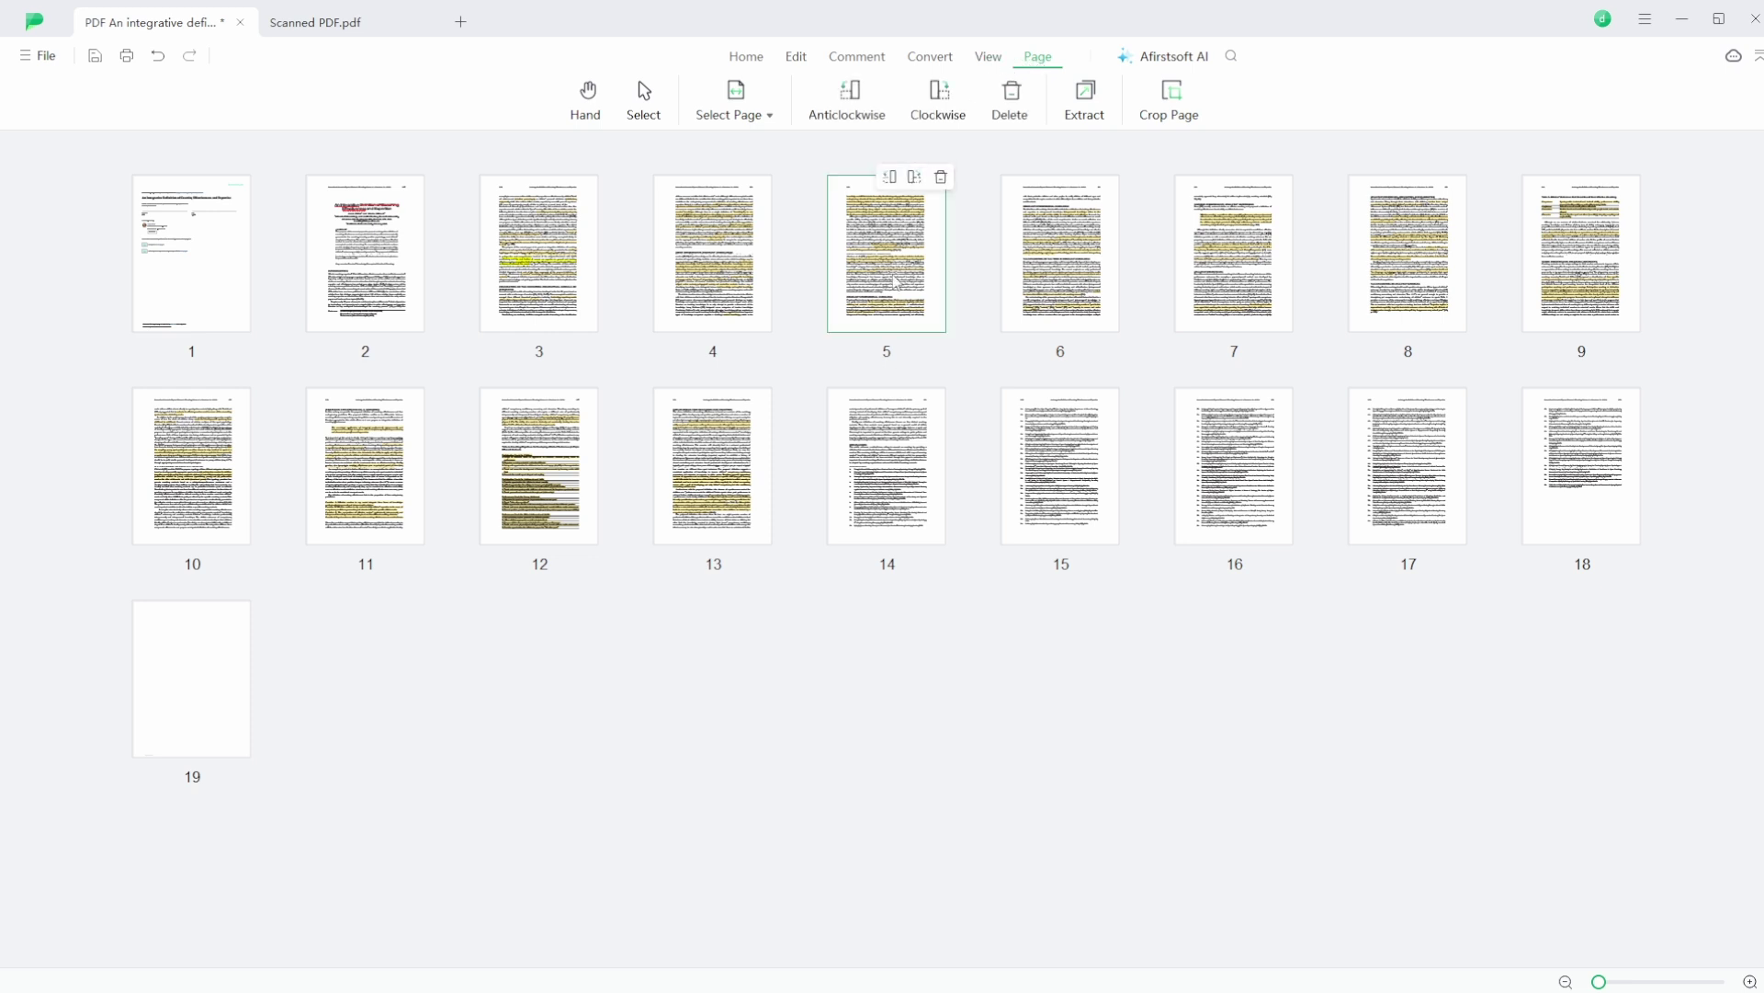
{"action": "left_click", "coordinate": [862, 102]}
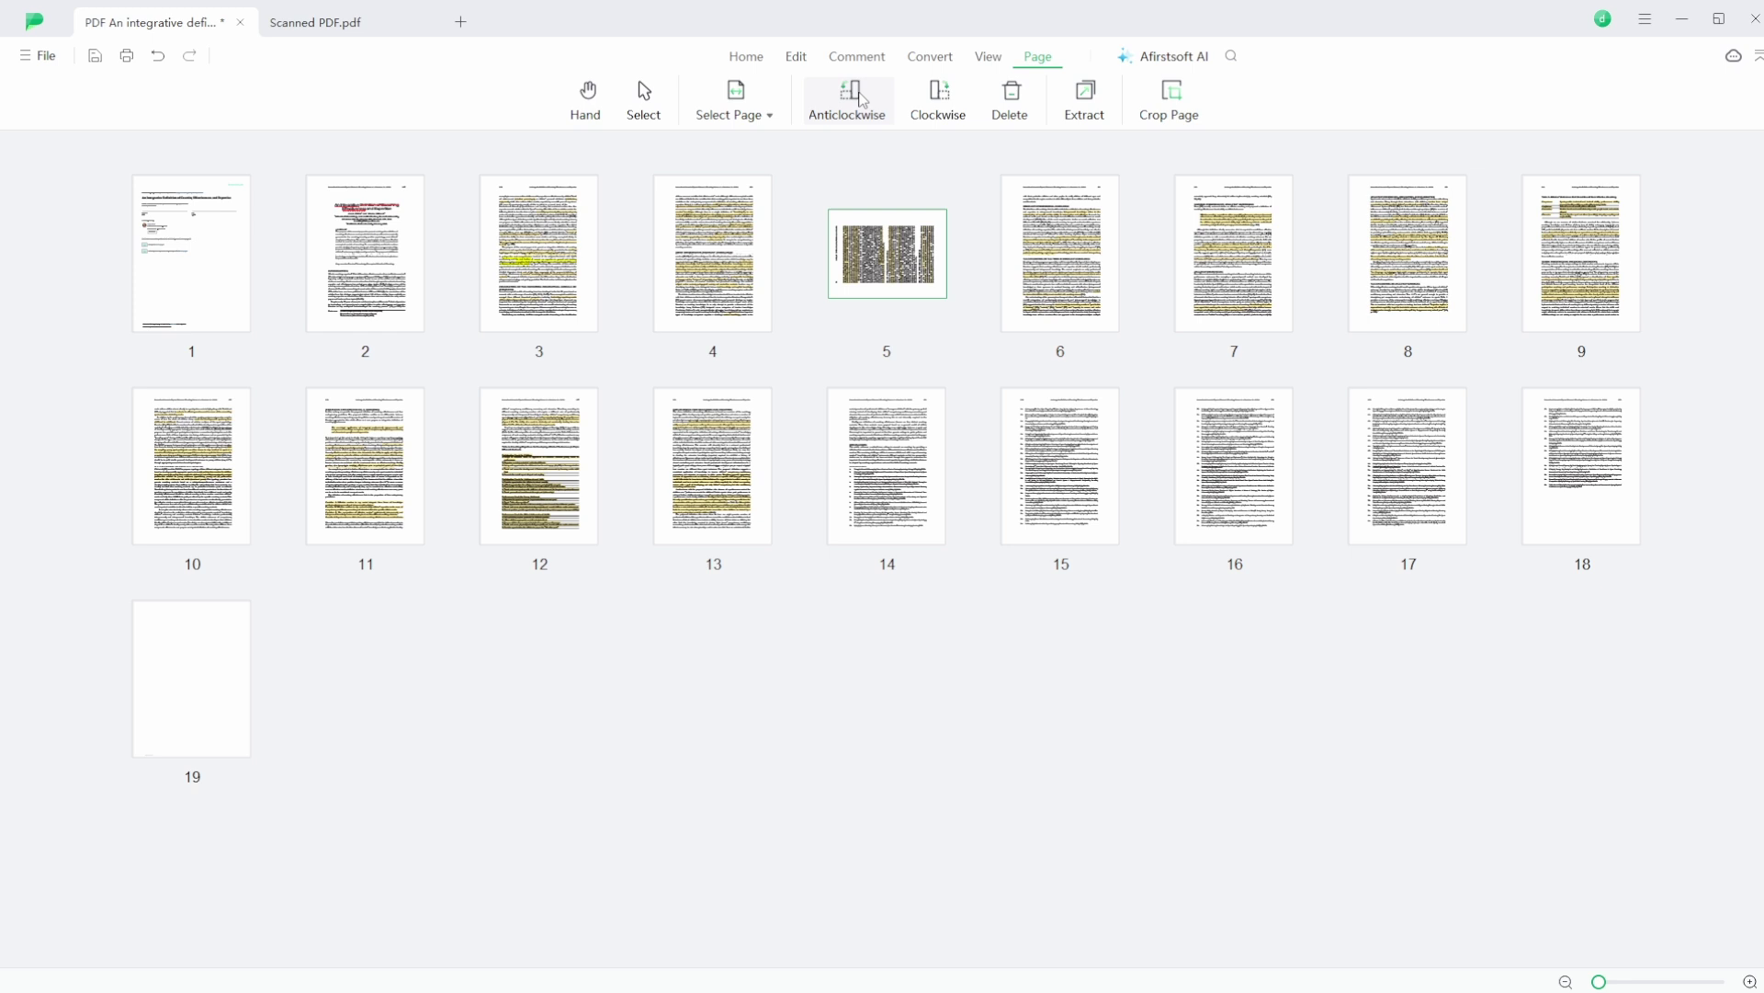
{"action": "mouse_move", "coordinate": [869, 230]}
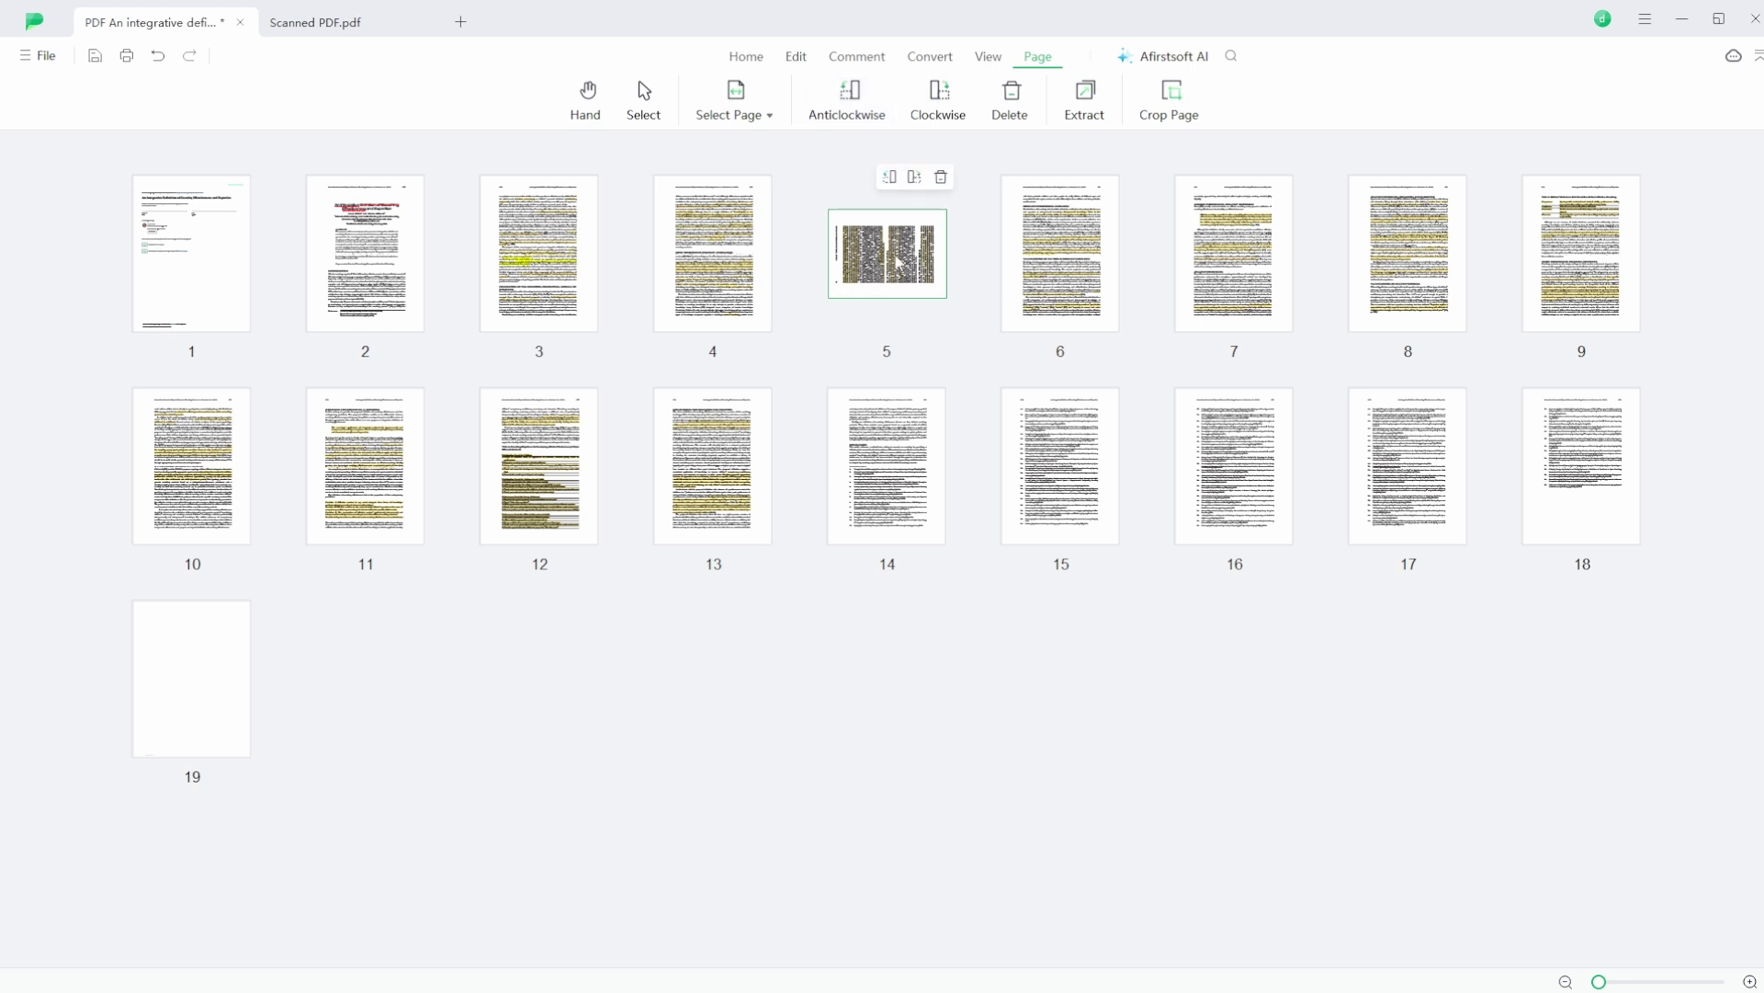
{"action": "left_click", "coordinate": [847, 116]}
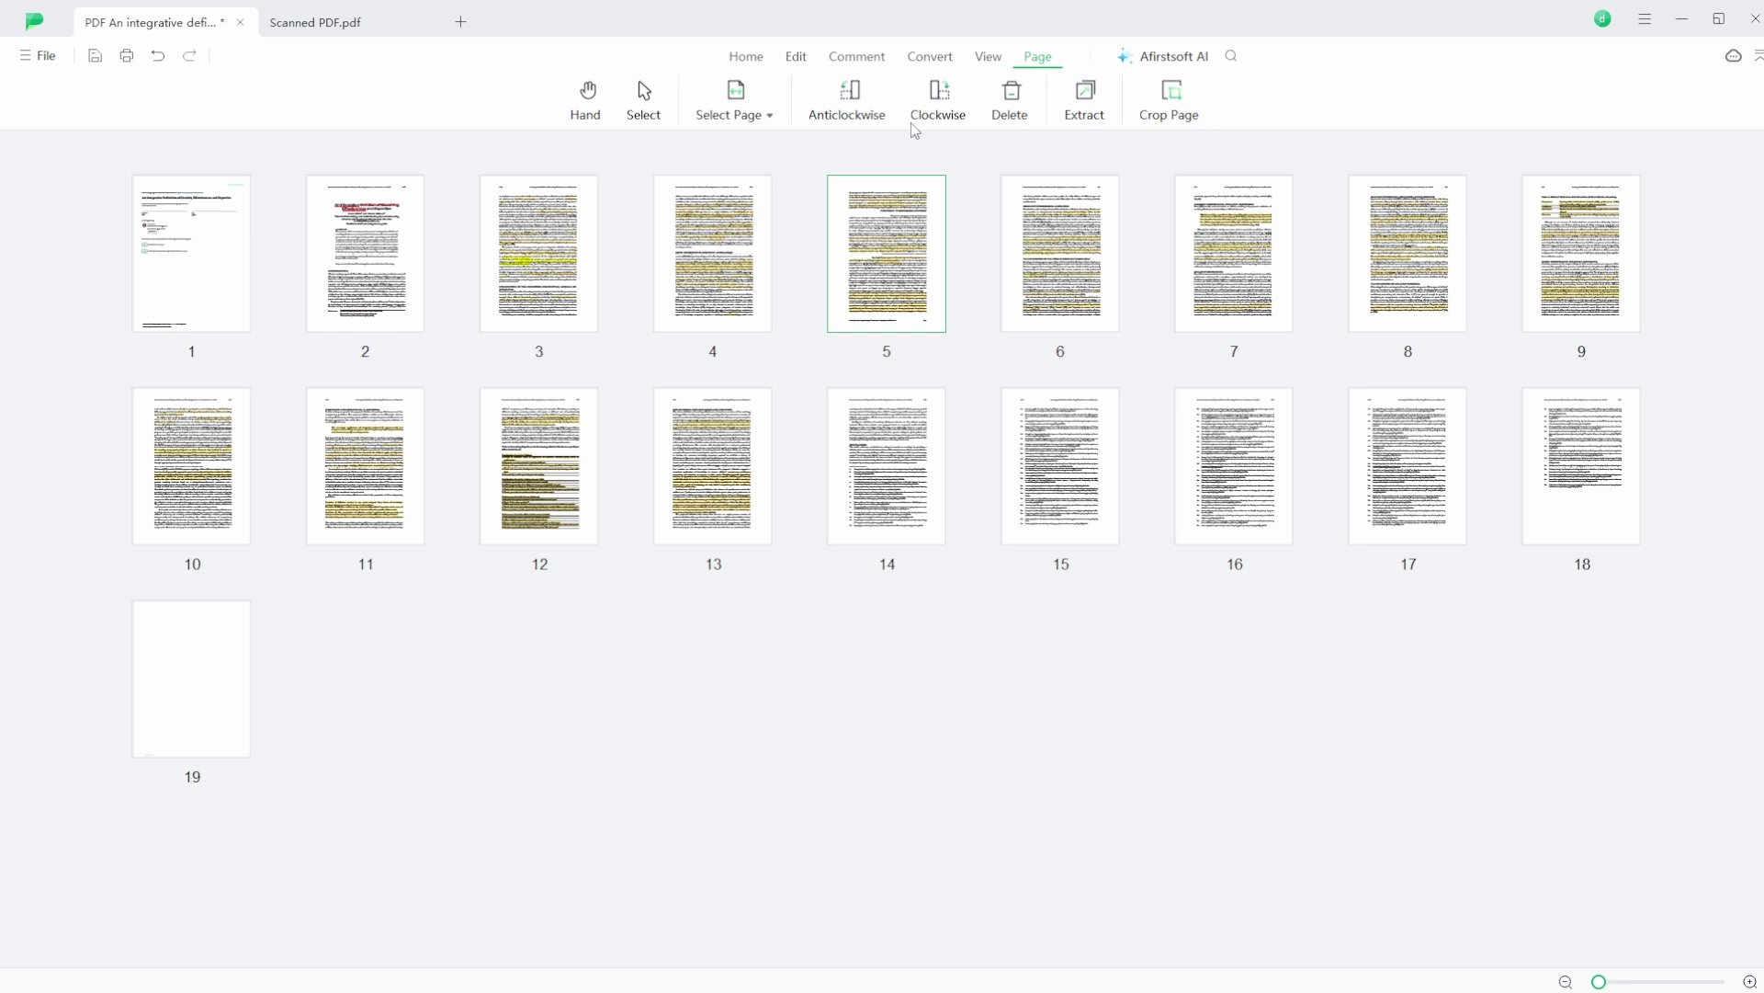
{"action": "left_click", "coordinate": [937, 108]}
{"action": "left_click", "coordinate": [937, 108]}
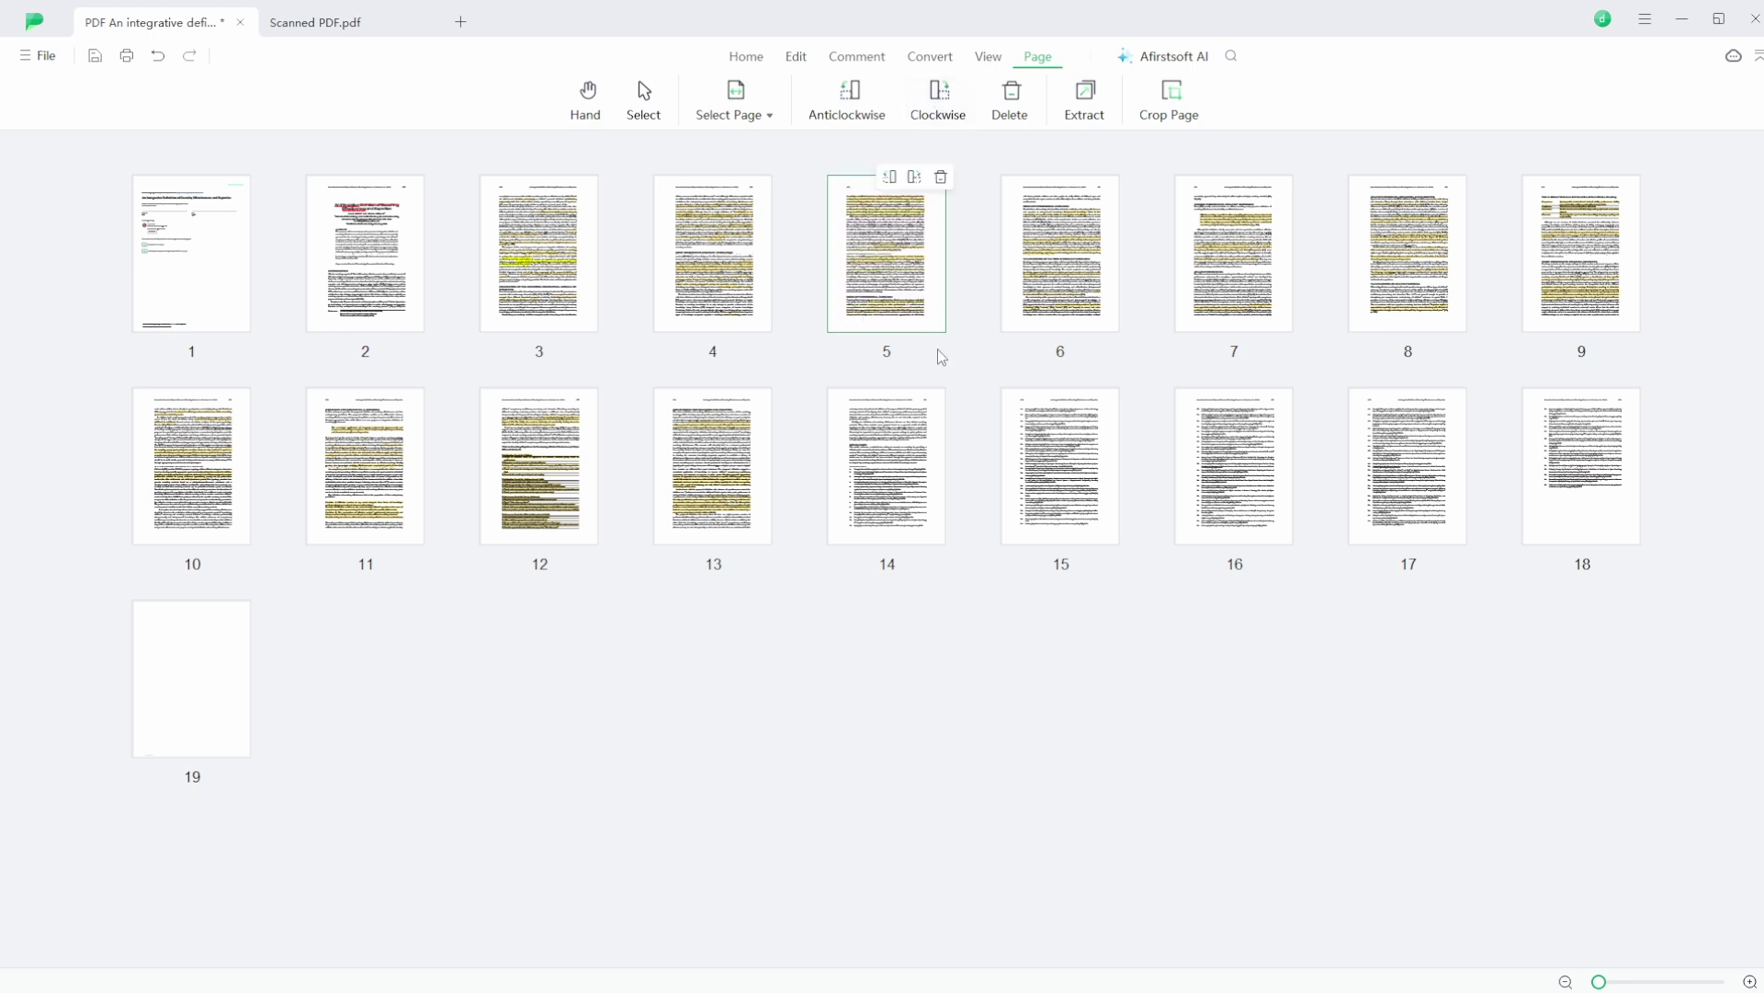
Step: Delete the title page and the blank final page, leaving the article at 17 pages
{"action": "left_click", "coordinate": [543, 266]}
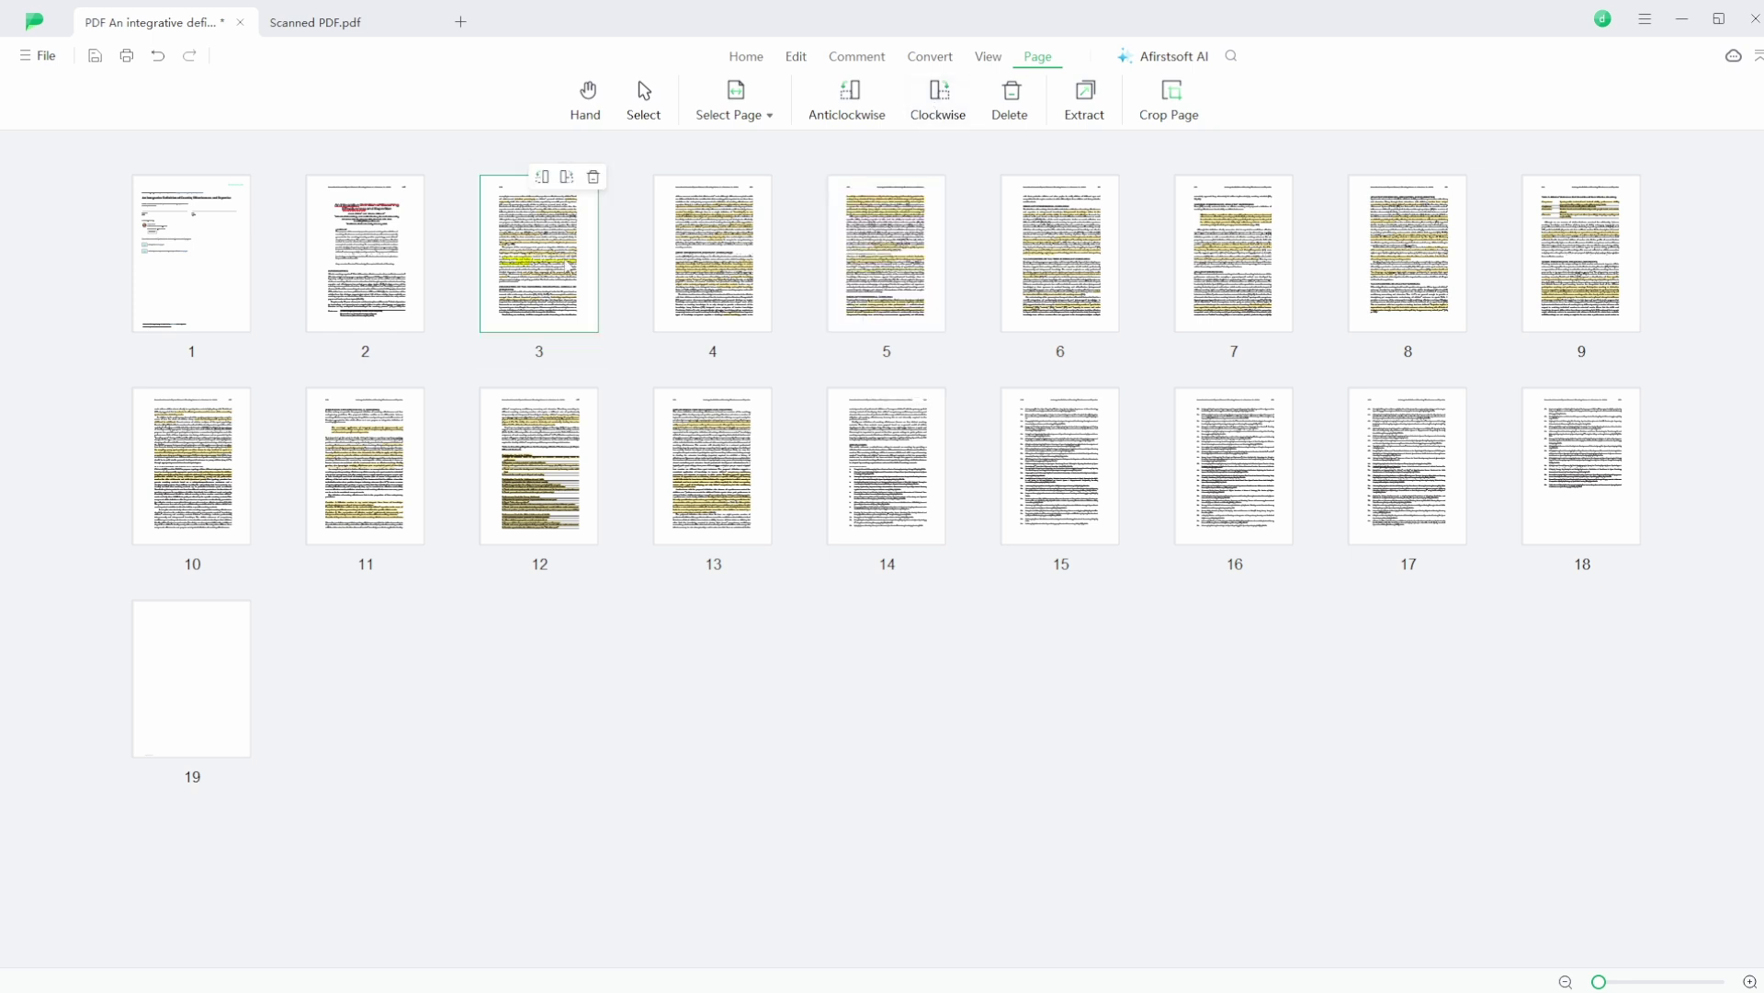
{"action": "left_click", "coordinate": [1059, 261], "text": "shift"}
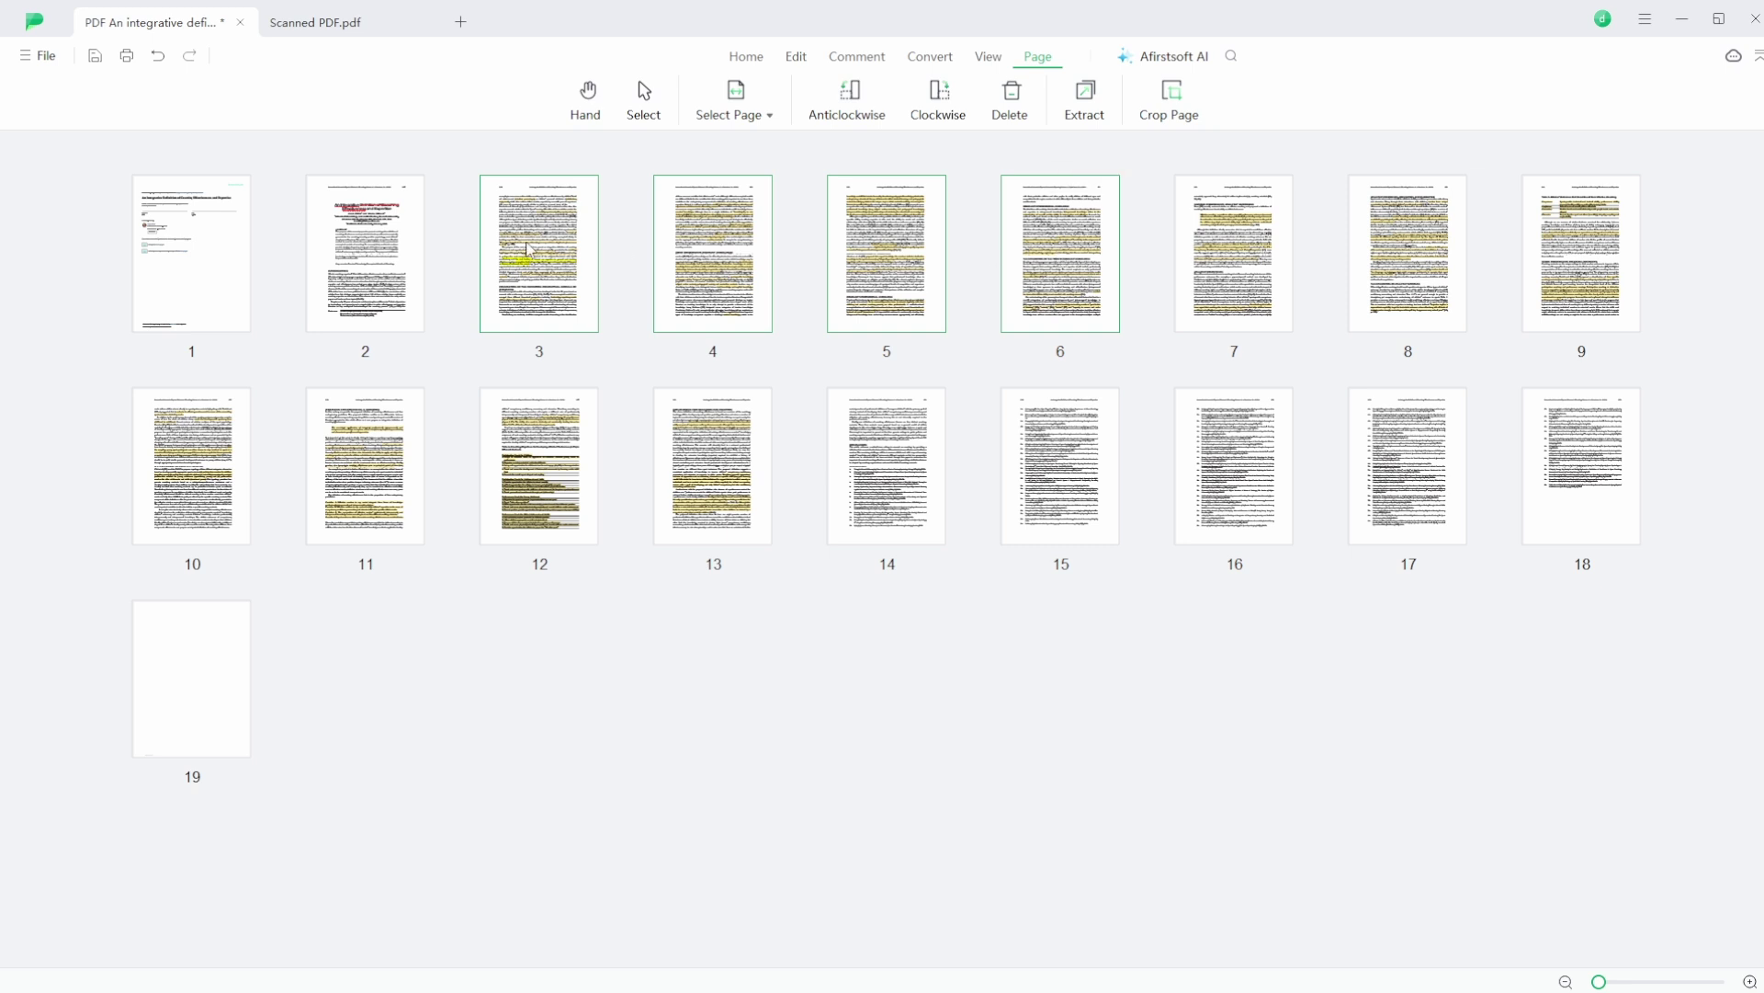
{"action": "left_click", "coordinate": [247, 257]}
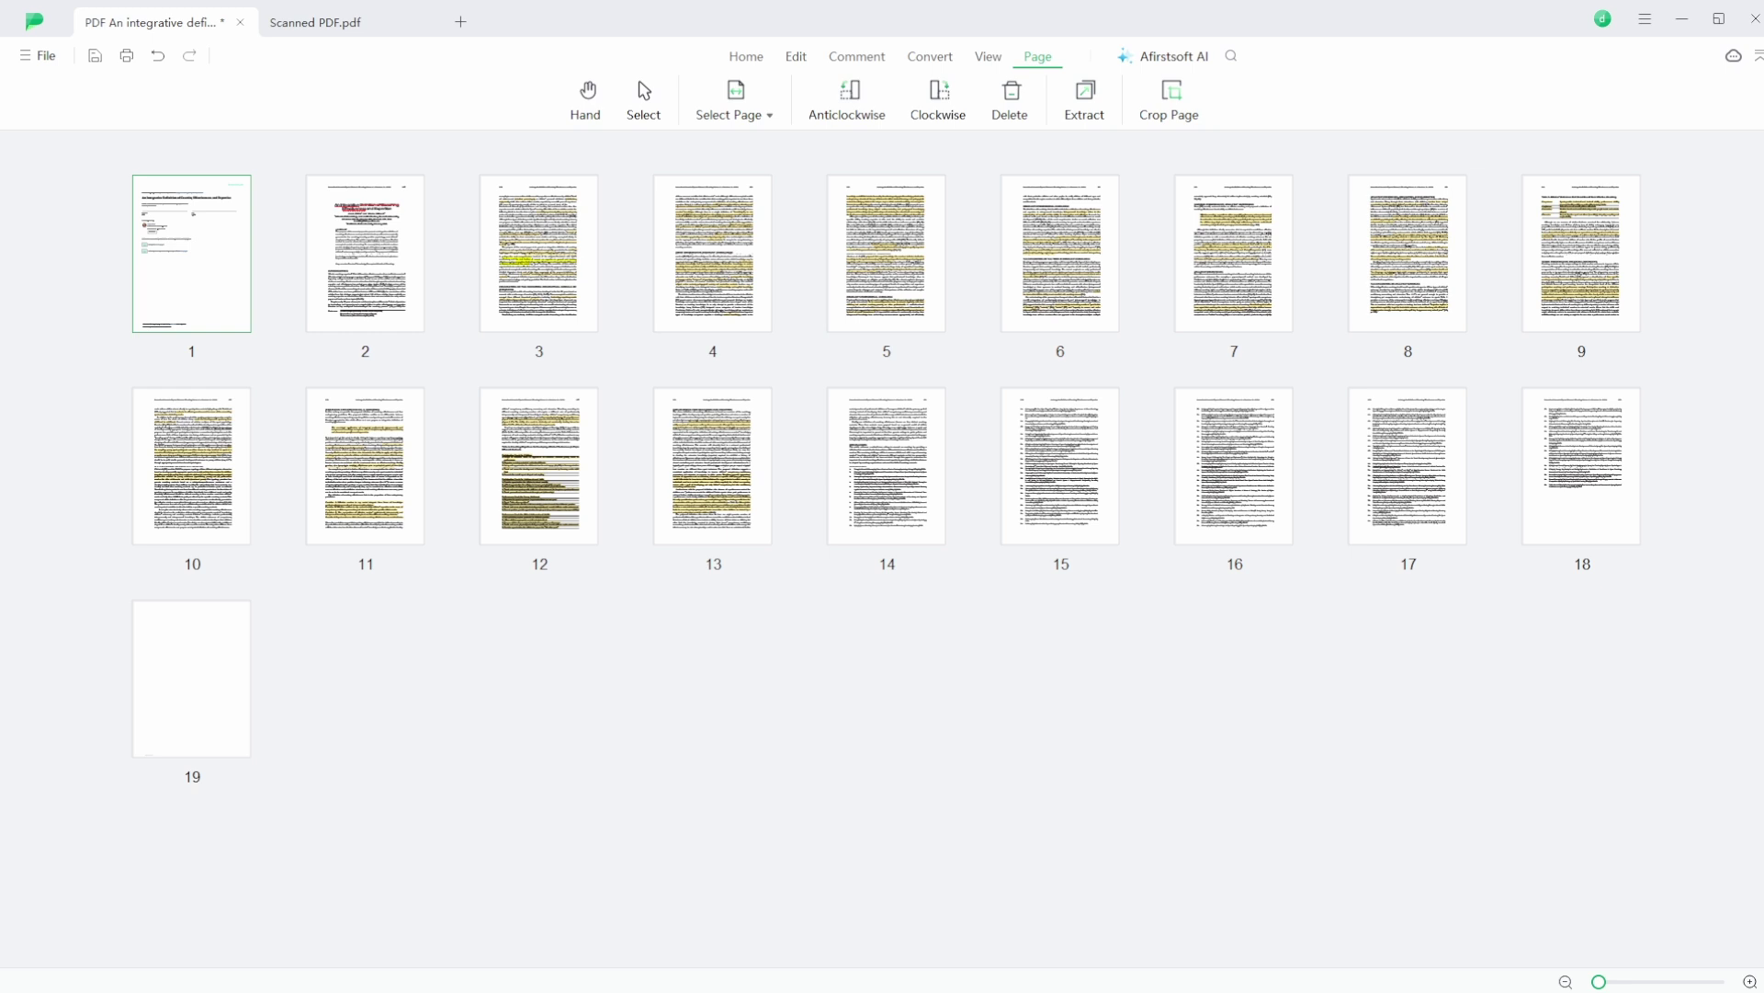
{"action": "key", "text": "Delete"}
{"action": "left_click", "coordinate": [1544, 465]}
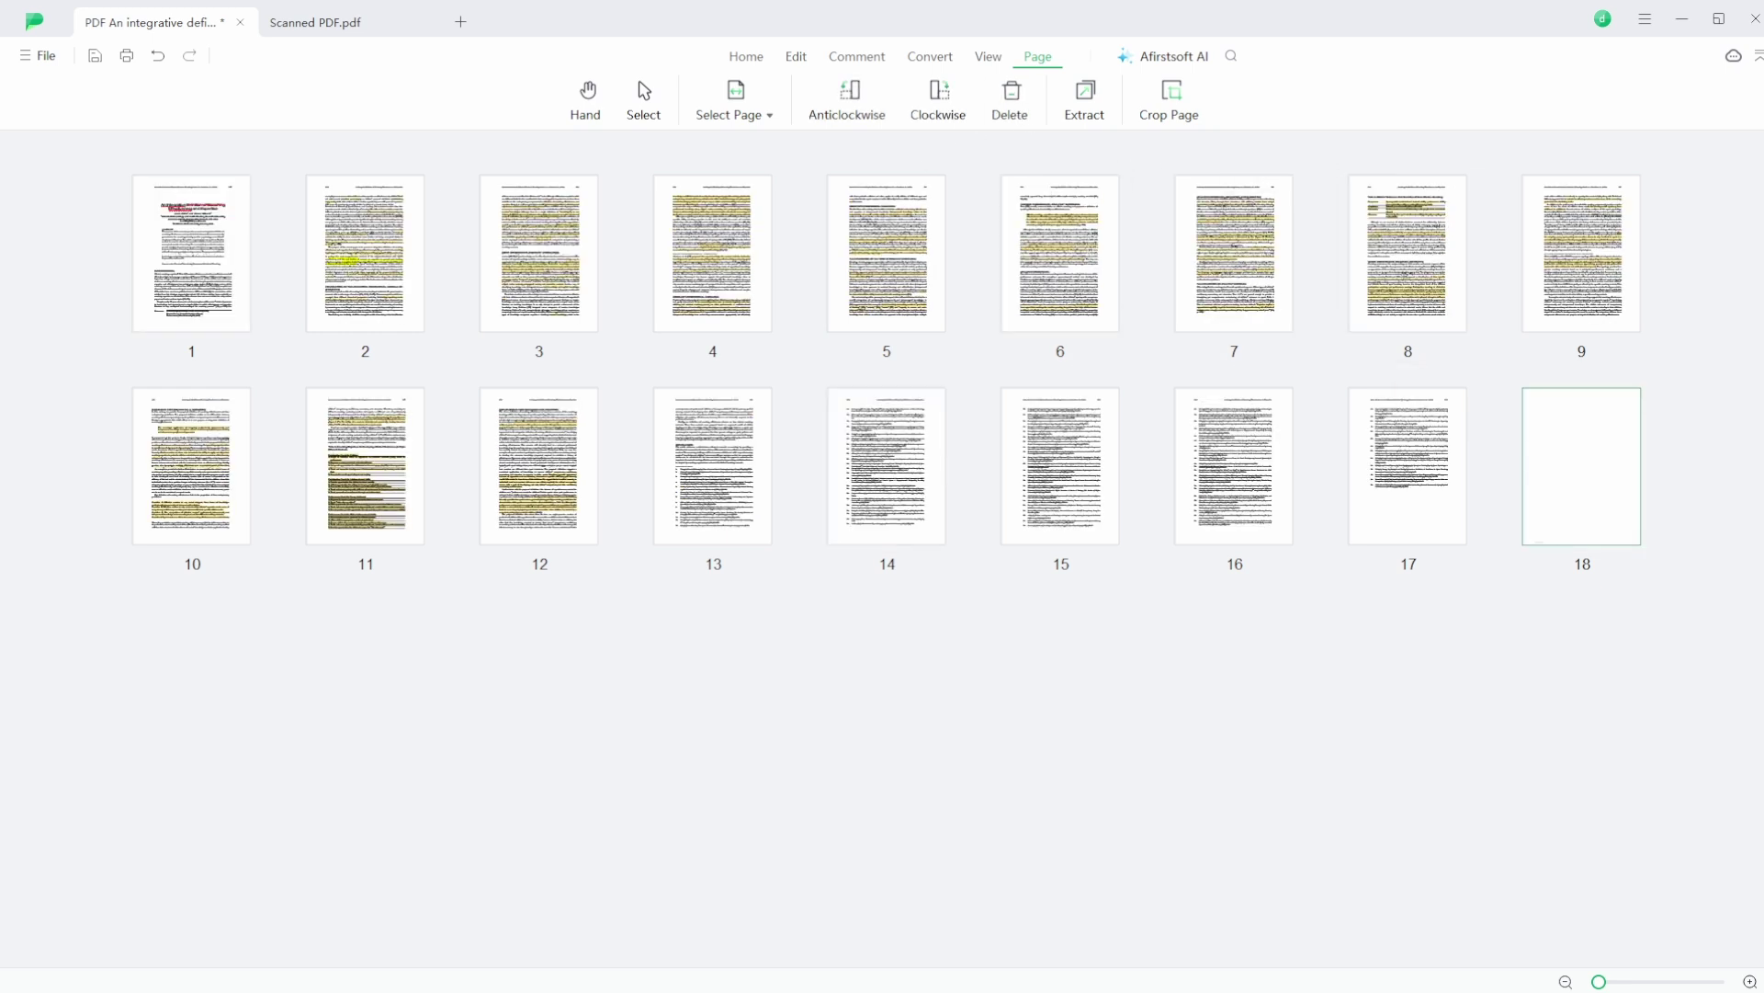
{"action": "key", "text": "Delete"}
{"action": "left_click", "coordinate": [1160, 493]}
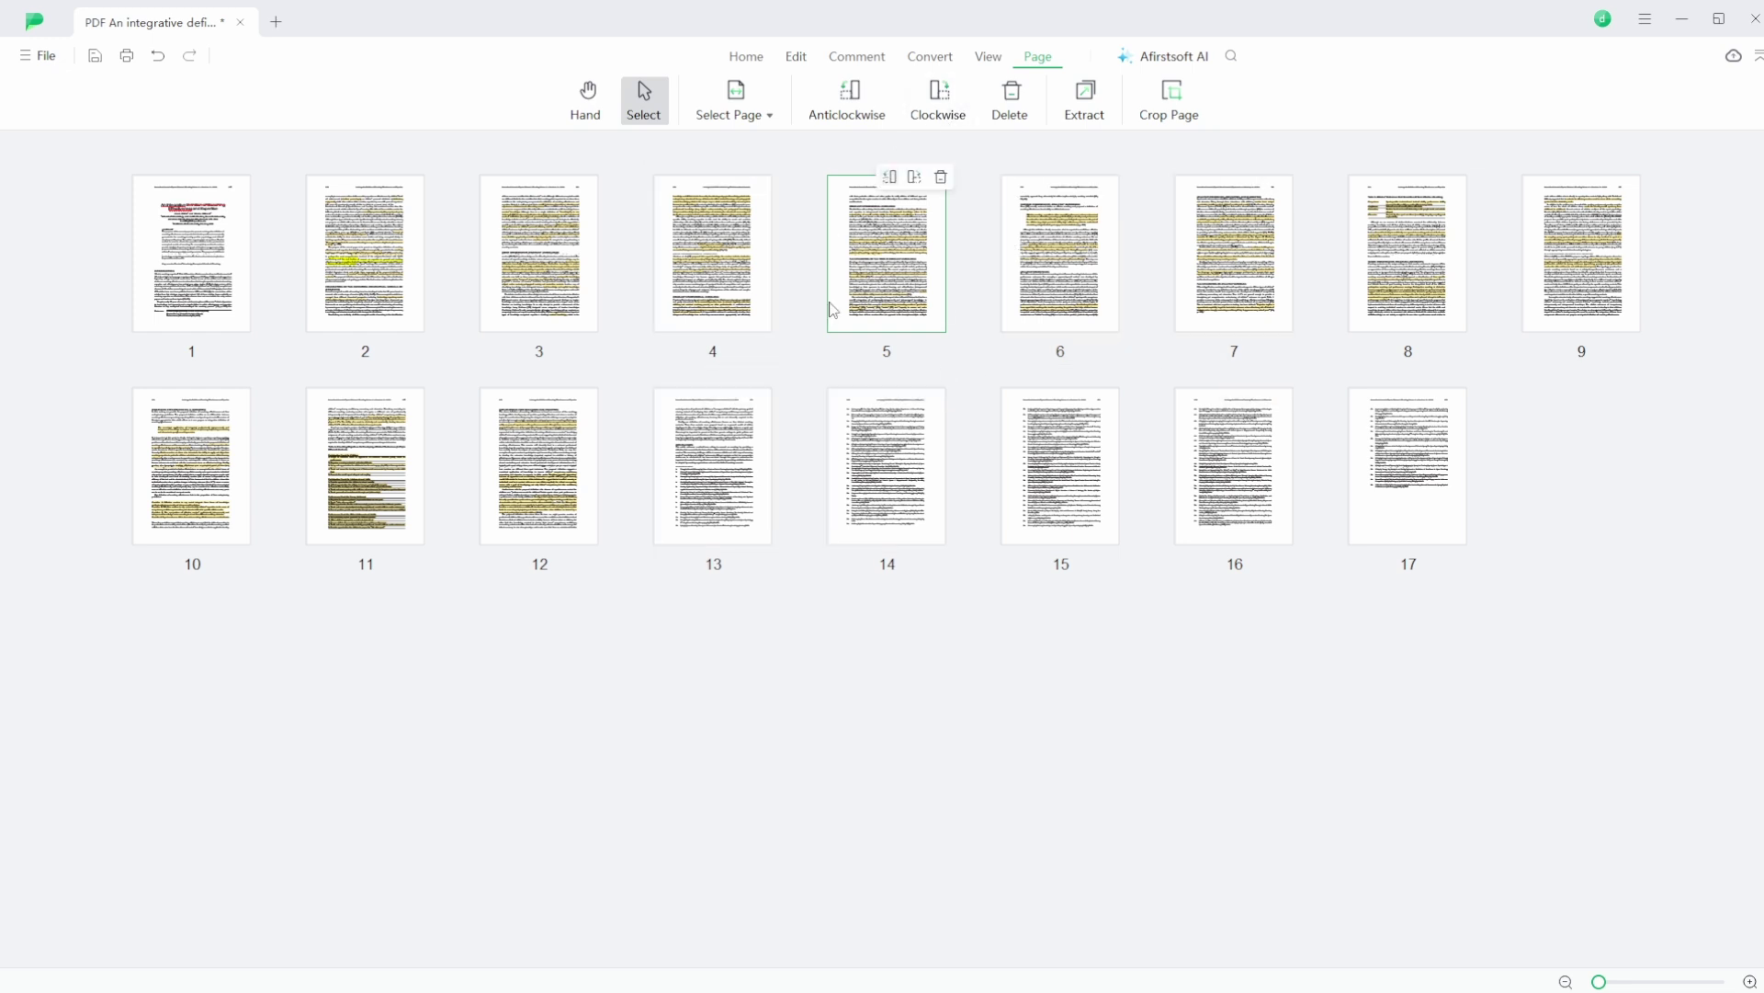
Step: Select page 8 among the page thumbnails, passing briefly through page 14
{"action": "left_click", "coordinate": [902, 469]}
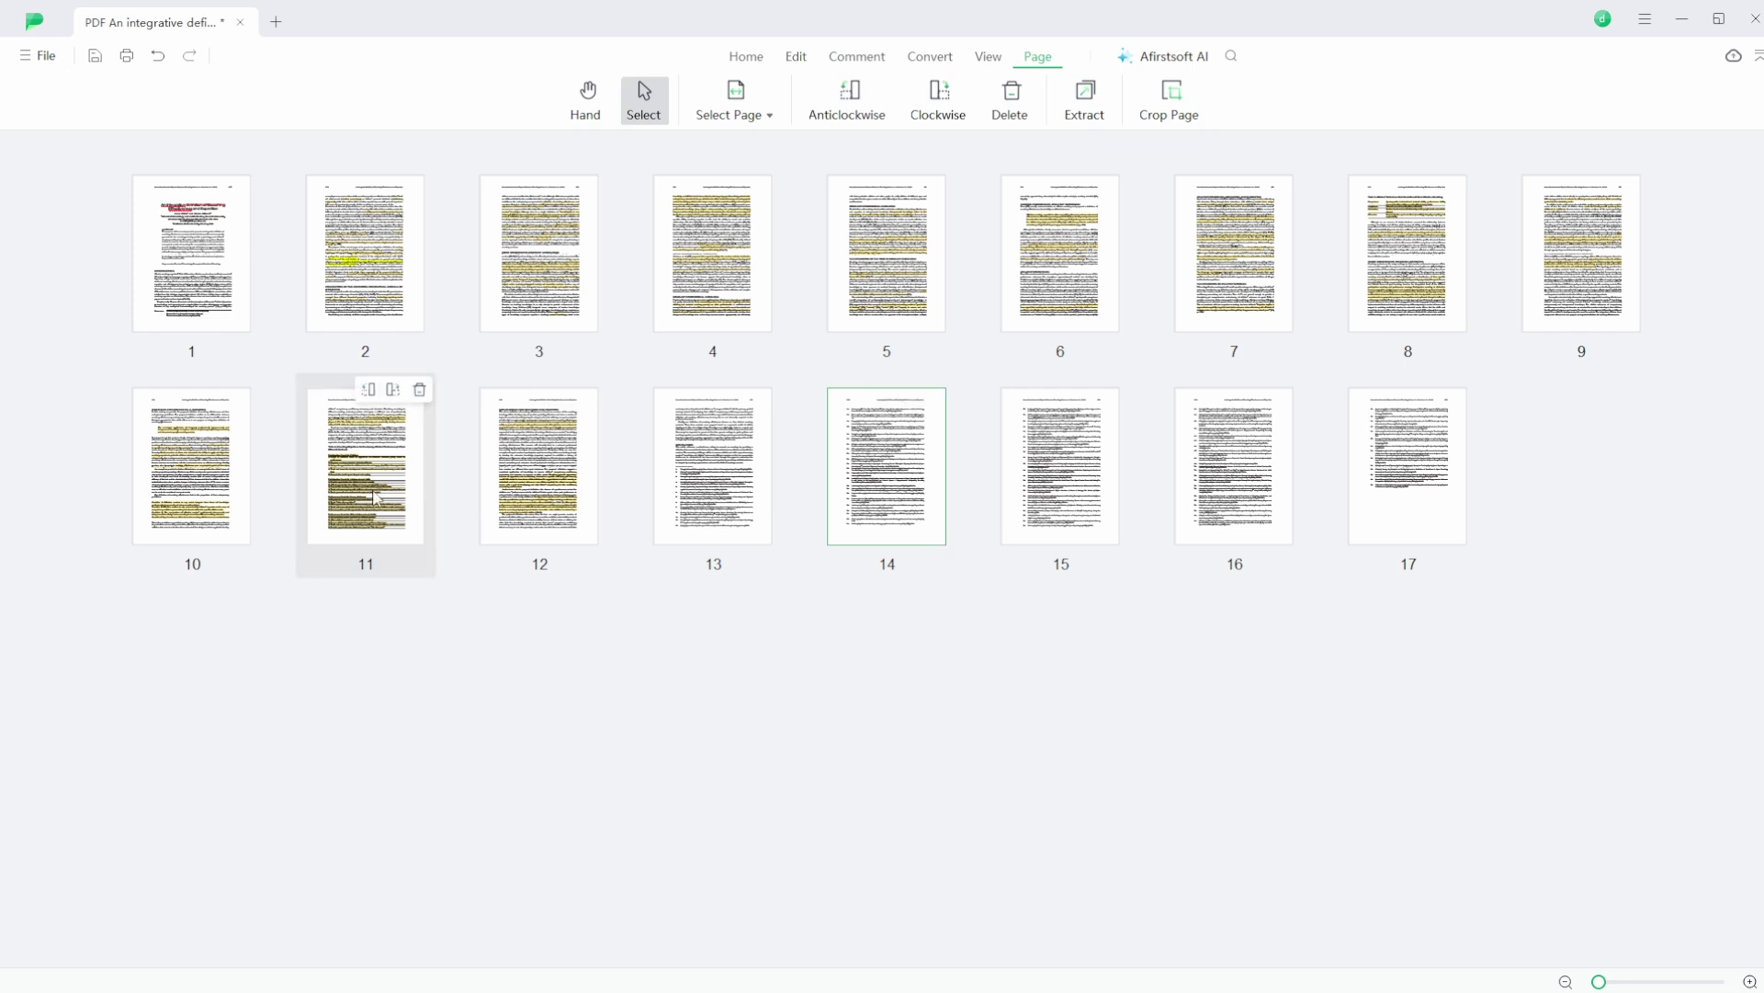
{"action": "left_click", "coordinate": [1430, 274]}
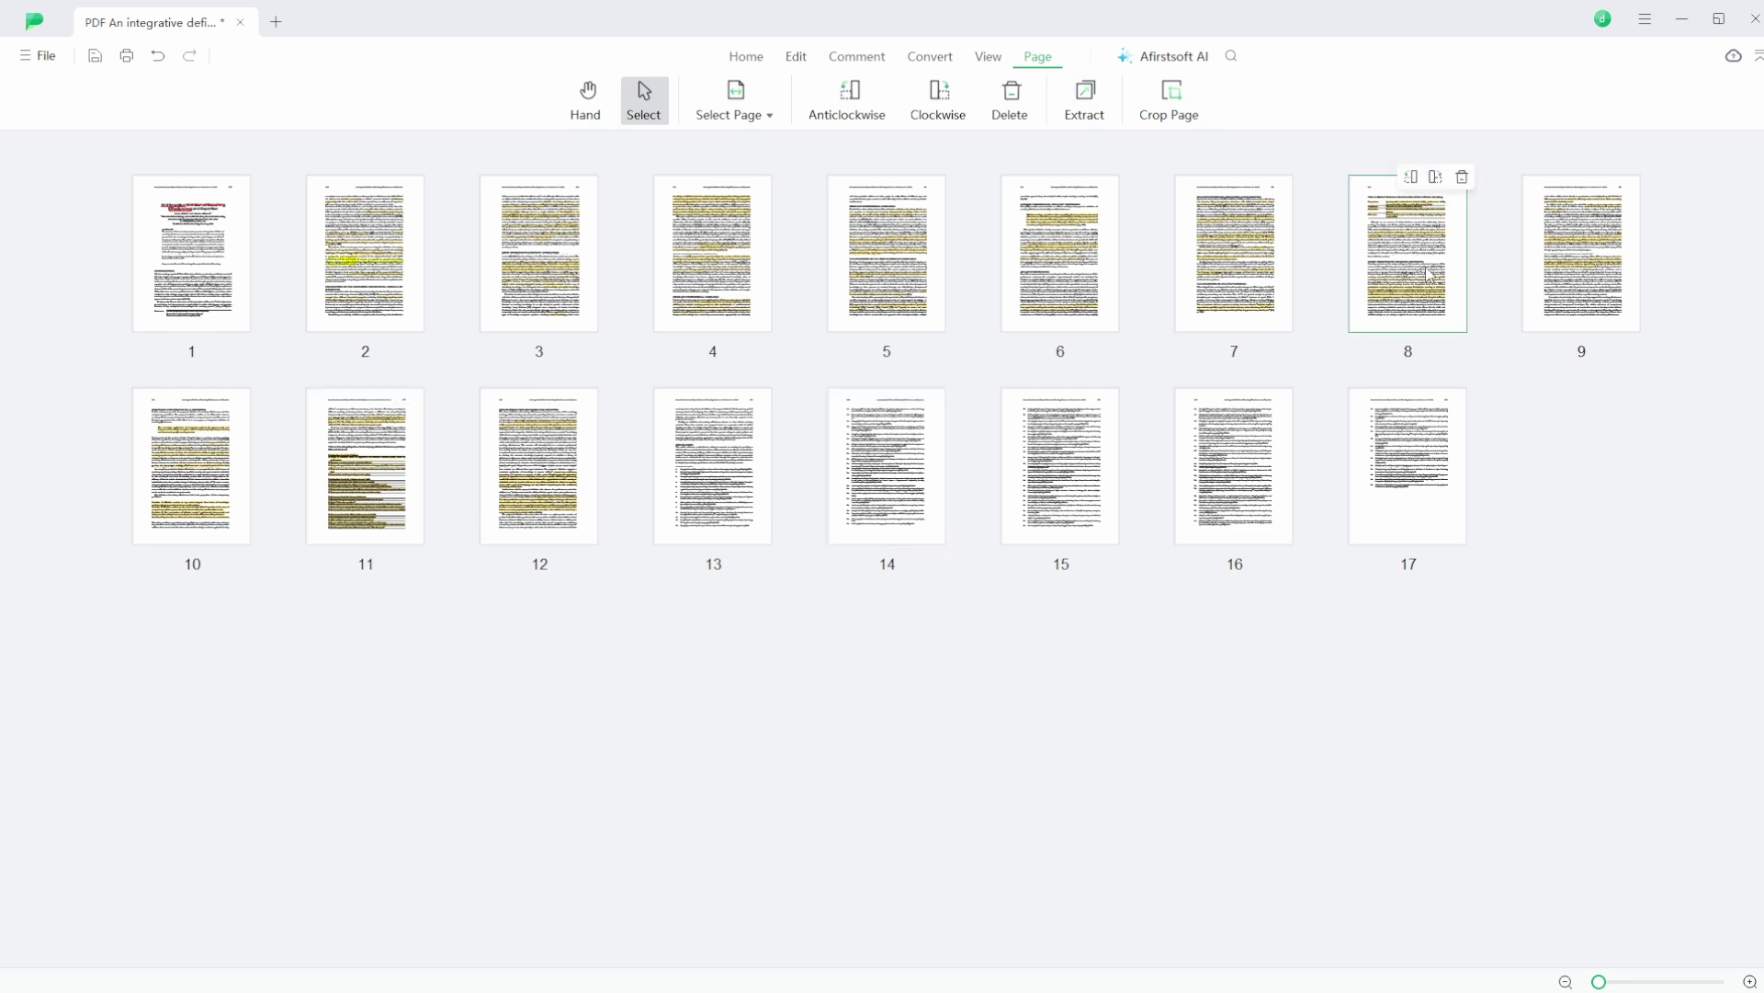